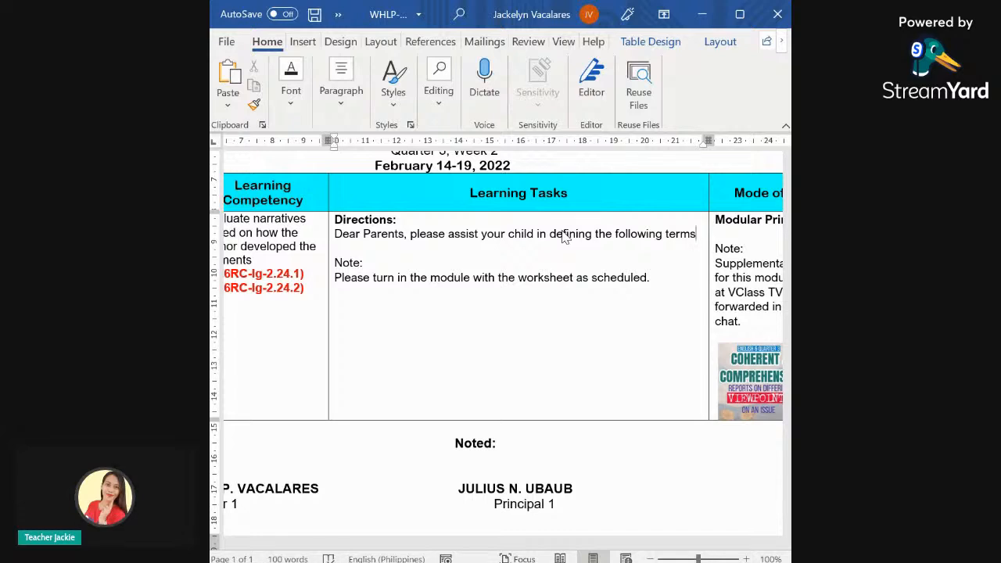
- End the Directions sentence with a colon and add a numbered list below it with the items Setting and Characters
text(:)
key(Return)
text(1.)
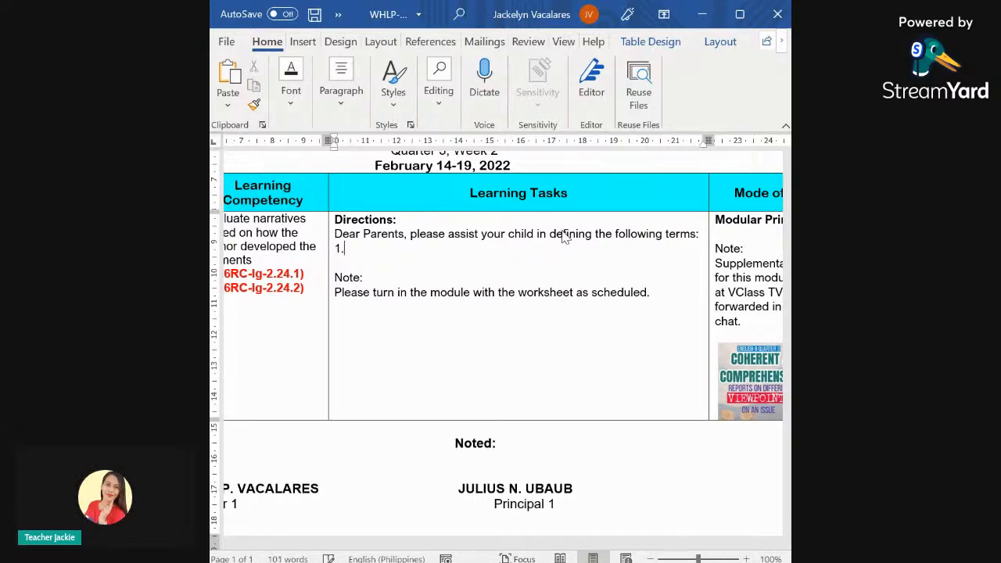
text( se)
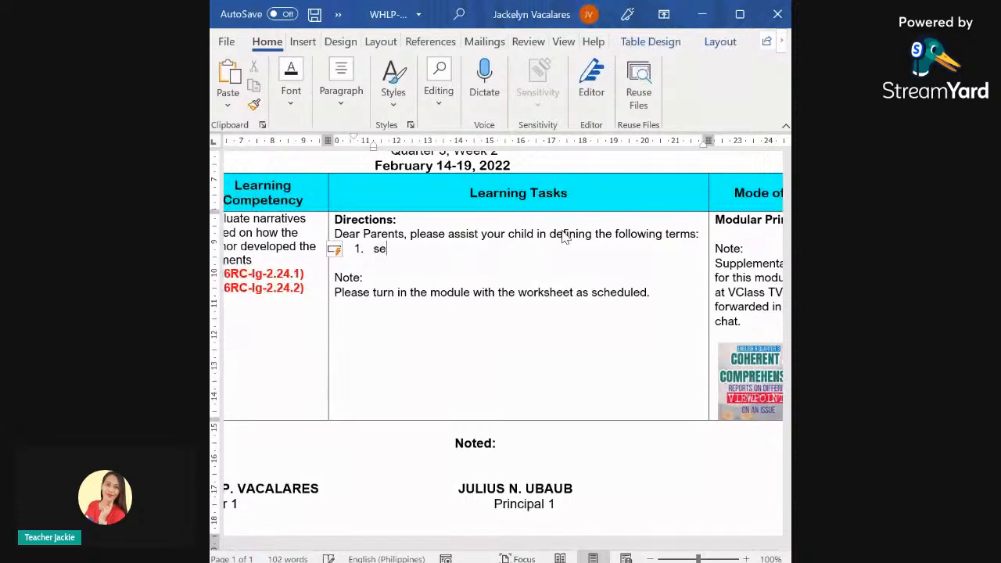
text(tting)
key(Return)
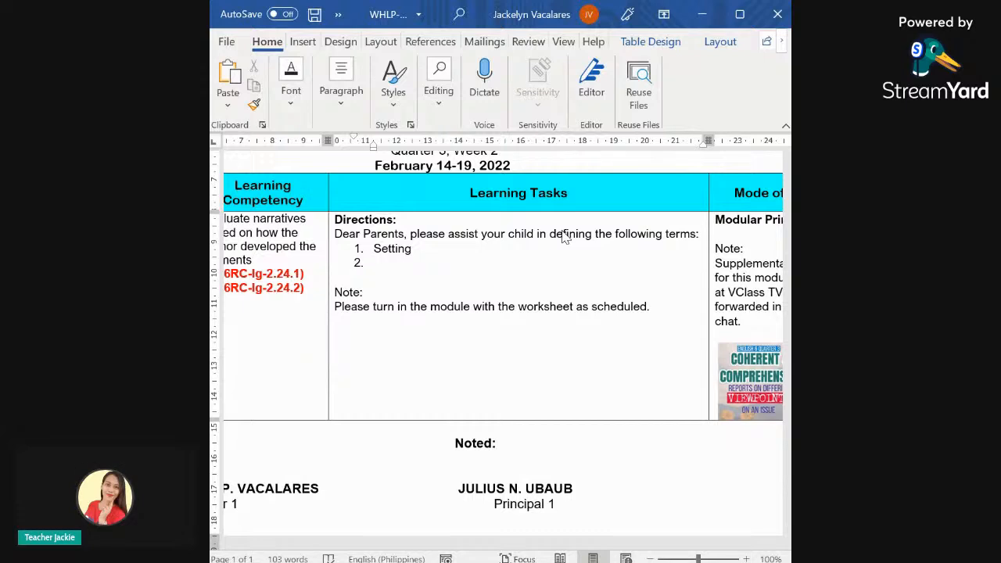
text(chara)
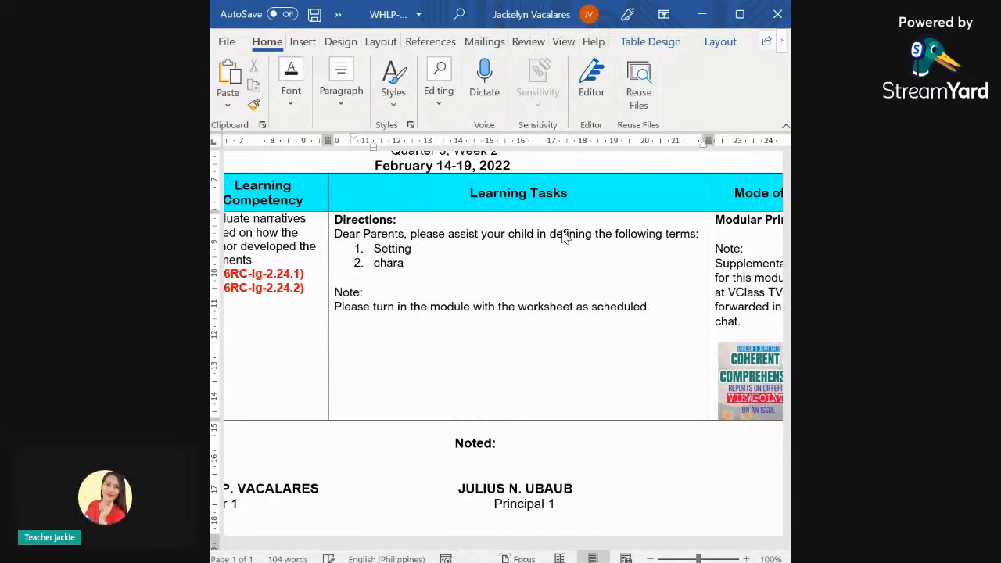
text(cters)
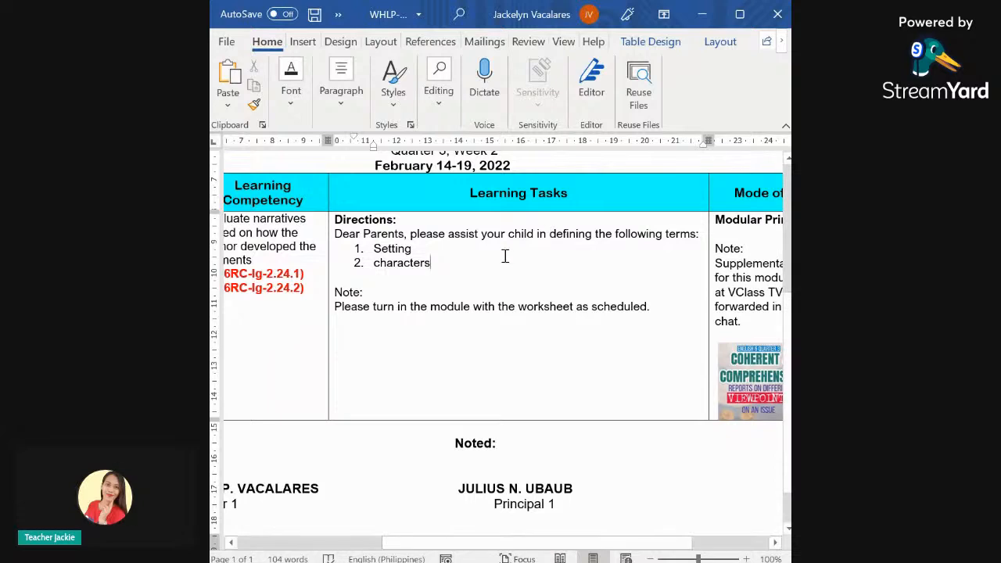
key(Return)
key(Return)
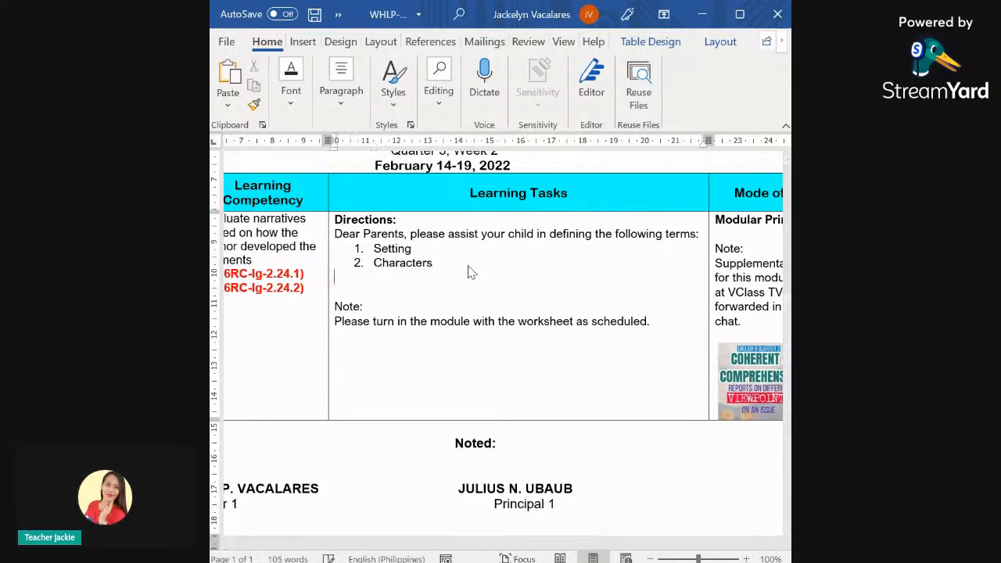
- Add the sentence "You can find this in page 1." on the line below the numbered list
text(You can find this)
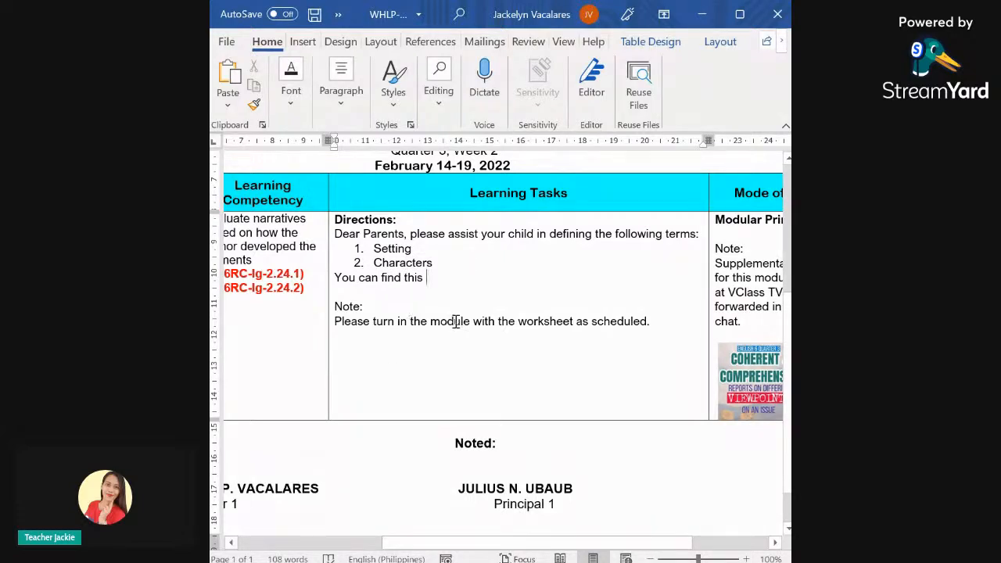
text( in )
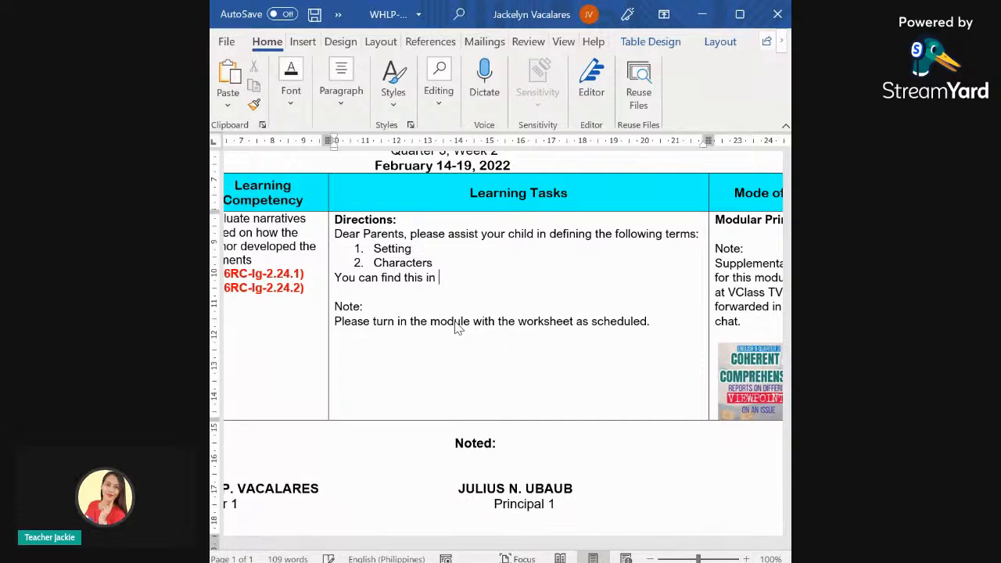
text(page)
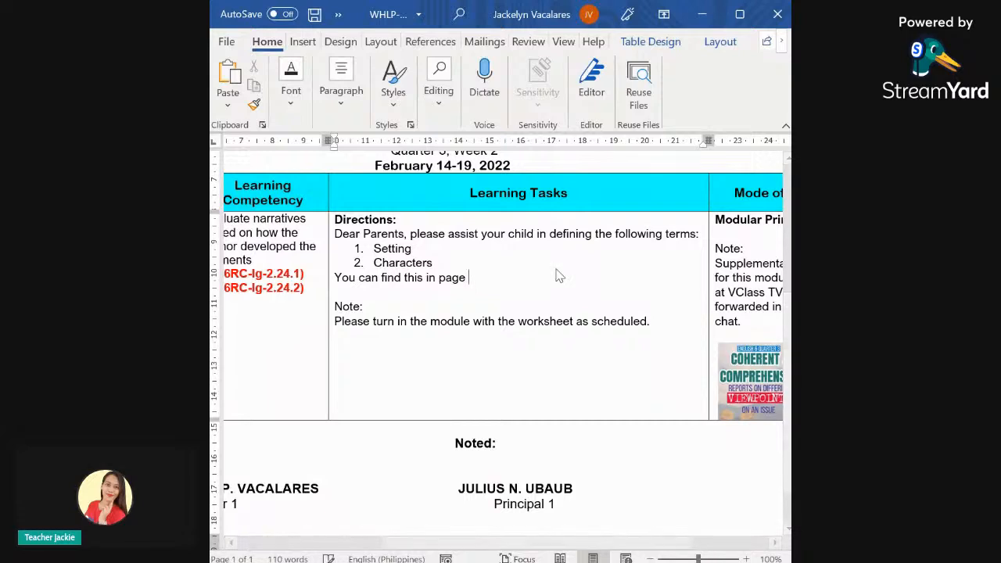
text(1. )
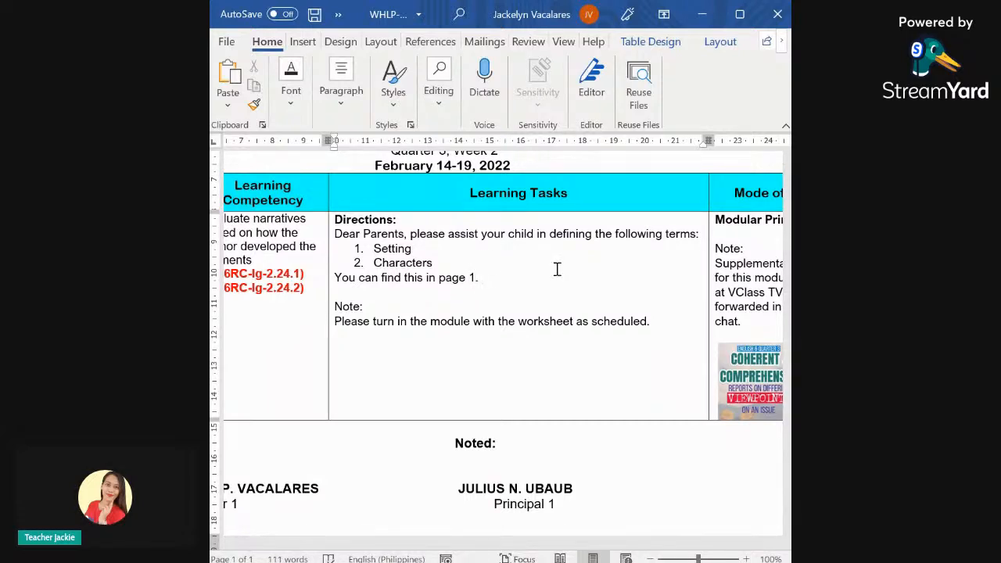
- Continue the paragraph below the list with "You can let your child right this down on the notebook."
text(You ca)
text(n )
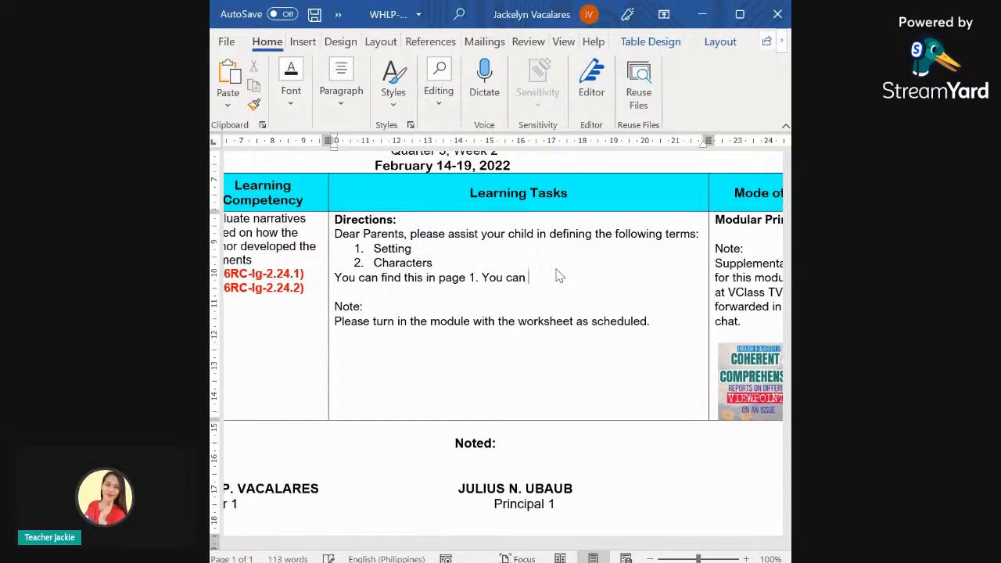
text(let your child)
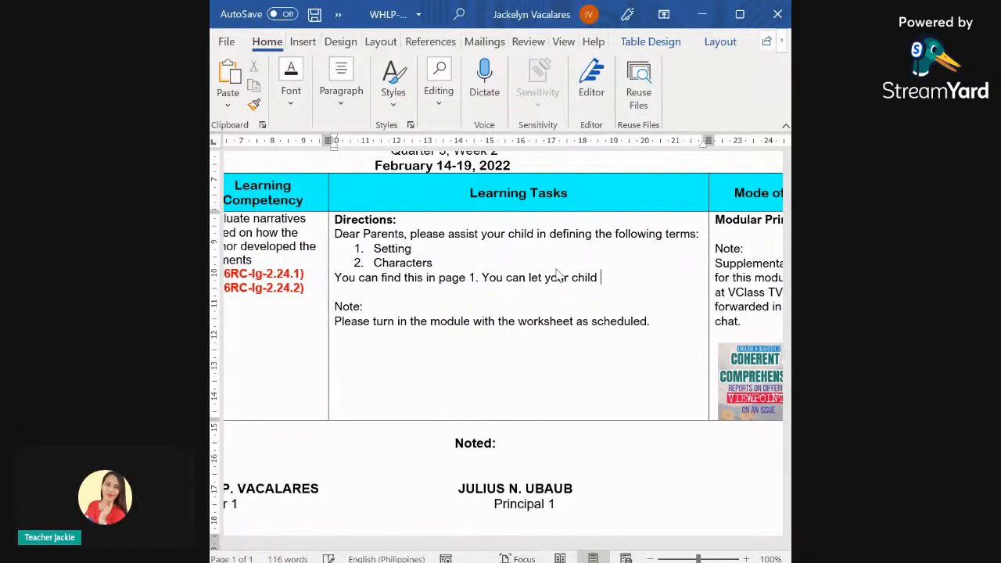
text( right)
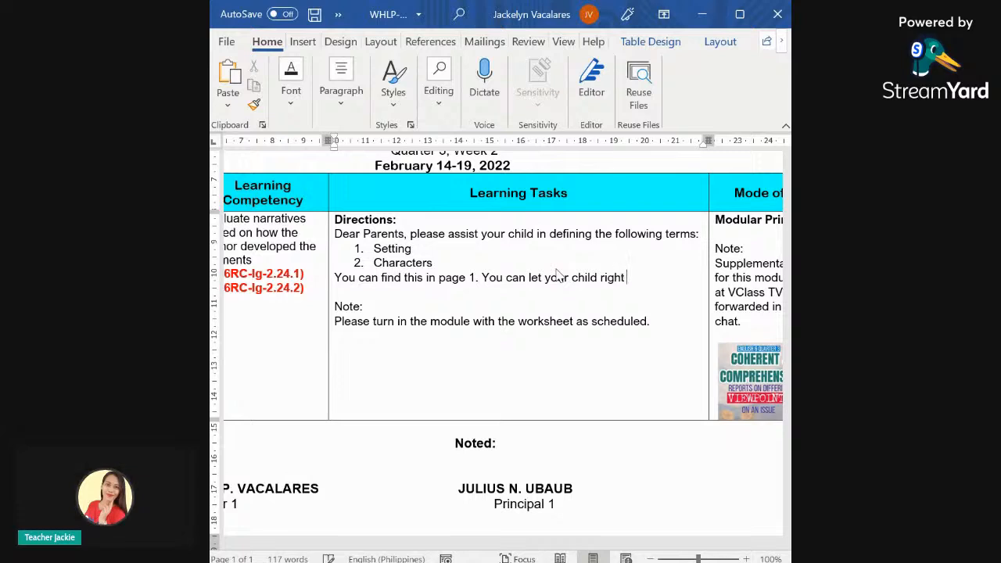
text( this down)
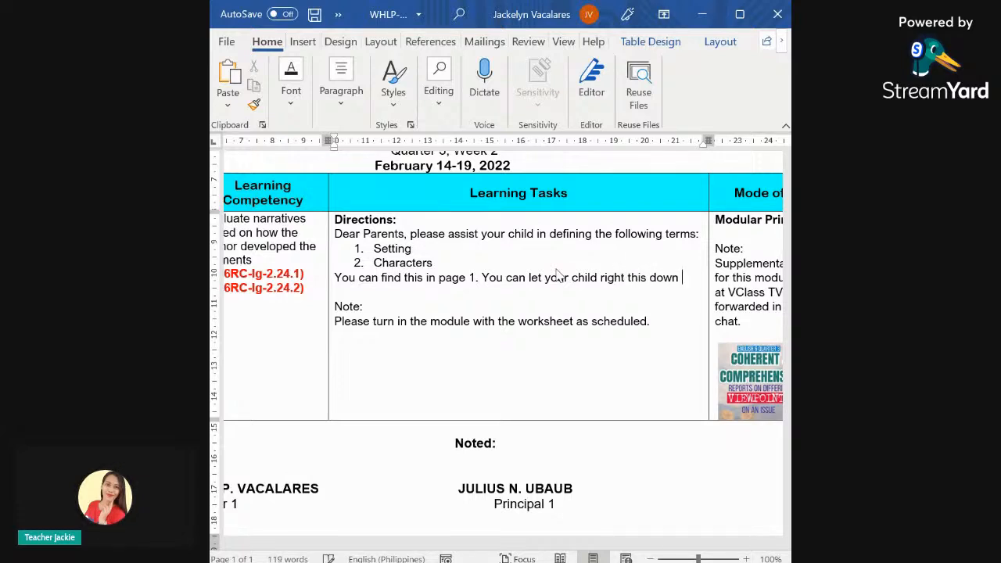
text( on the)
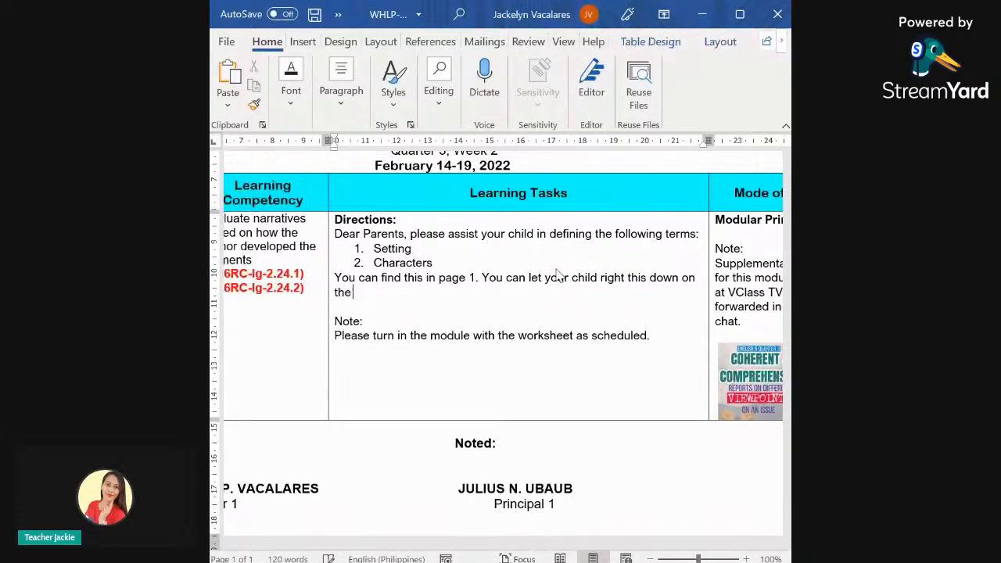
text( noteb)
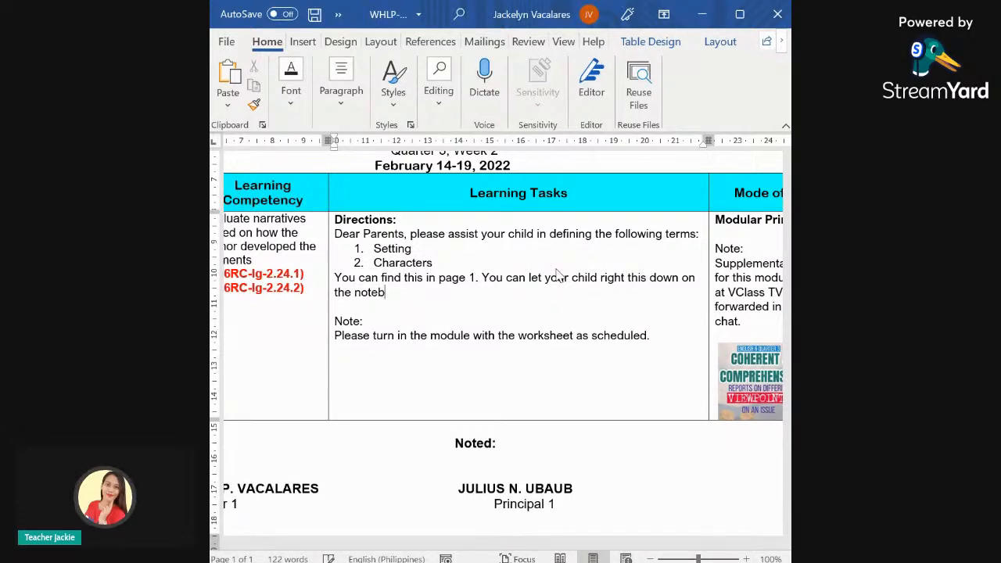
text(ook)
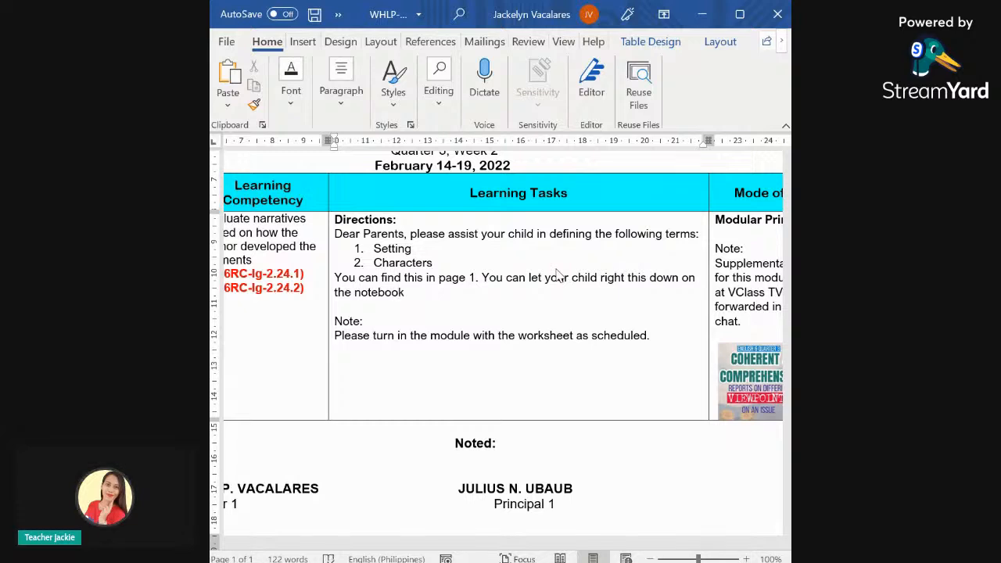
text(.)
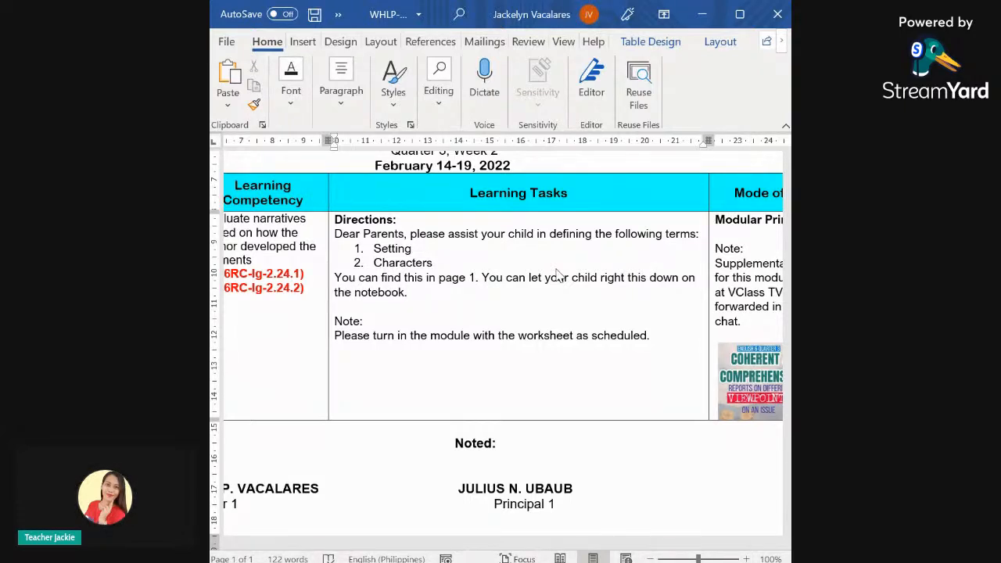
- Leave a blank line and start a new paragraph reading "Then, you may try answering the activities on page 2"
key(Return)
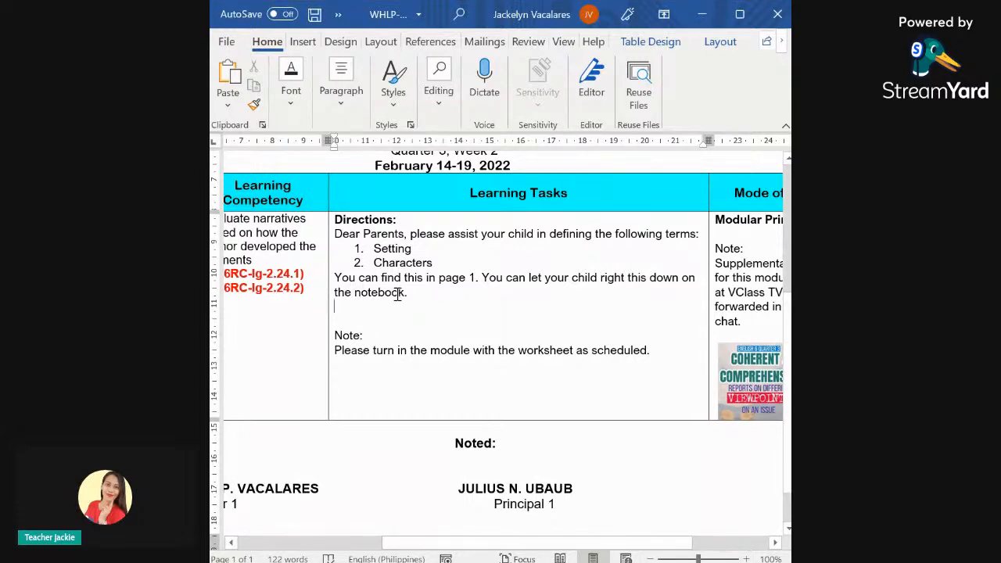
key(Return)
text(The)
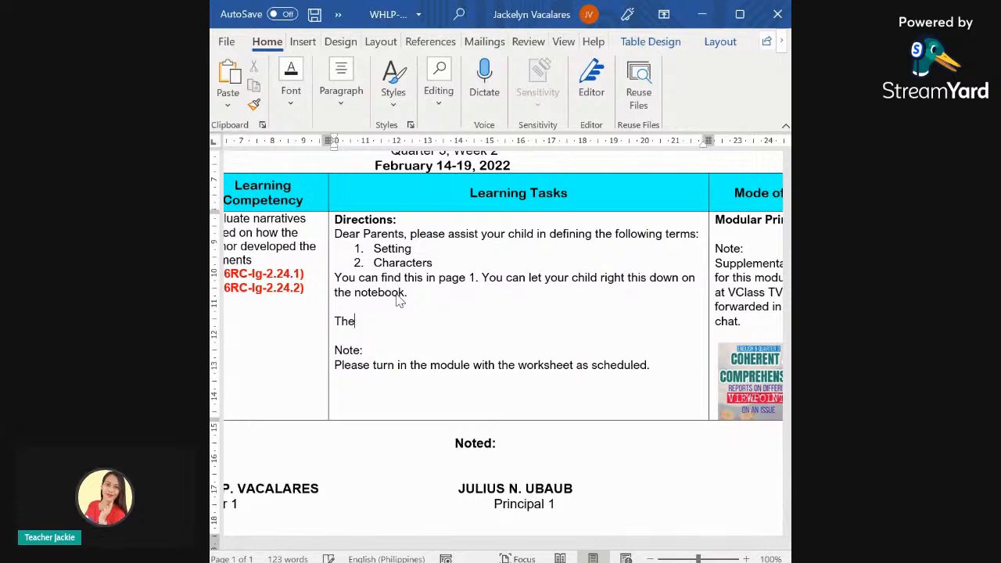
text(n, you may try)
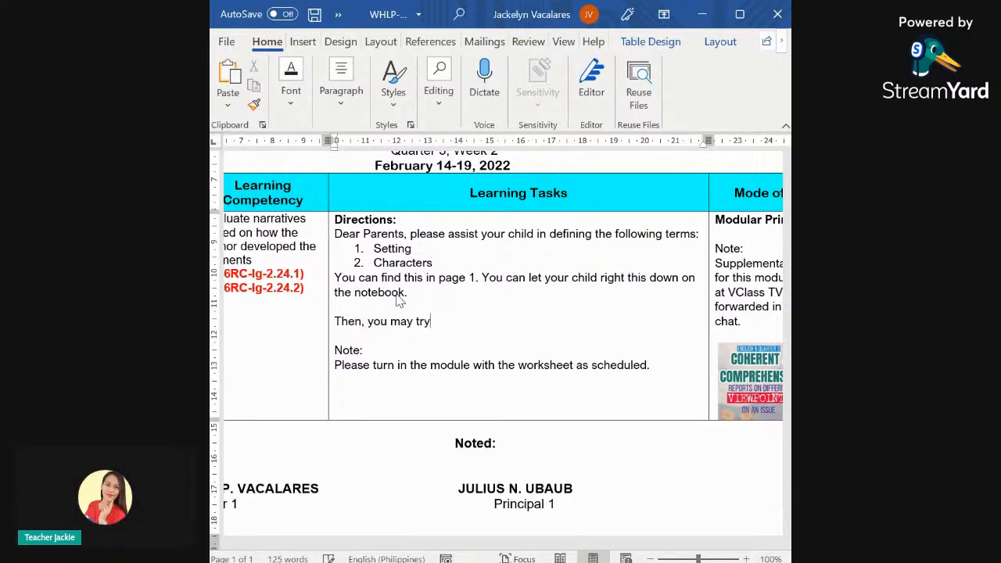
text( answ)
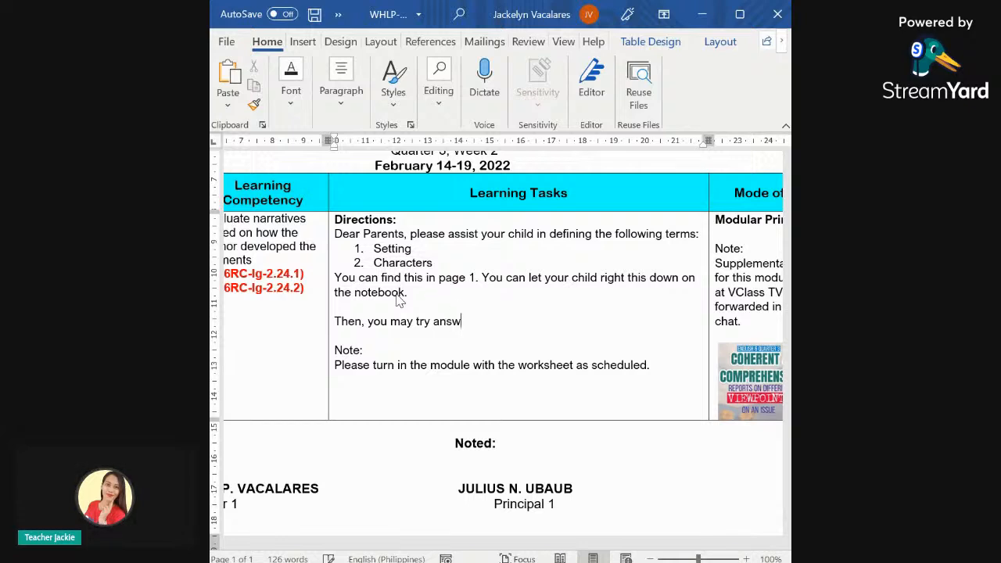
text(ering the)
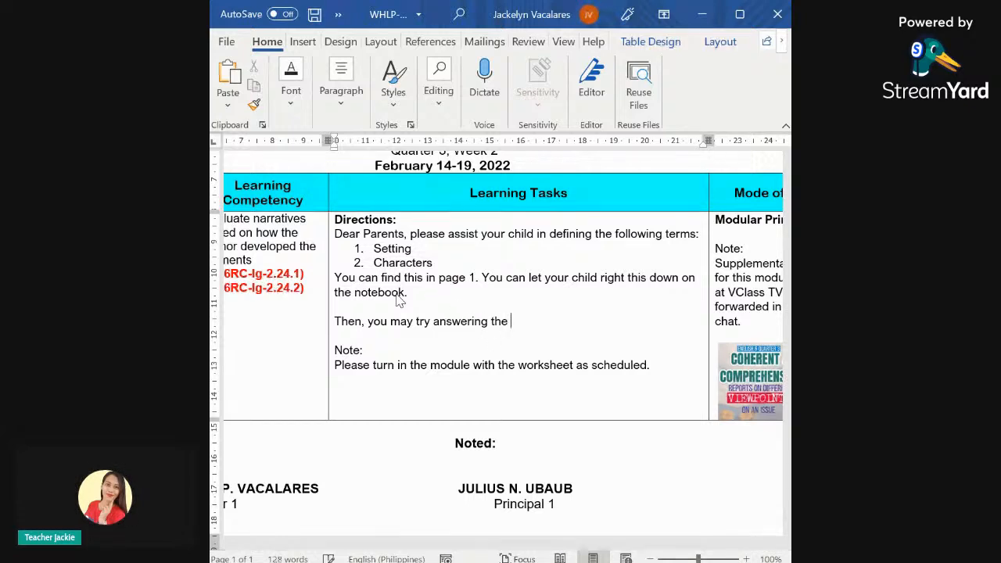
text( ac)
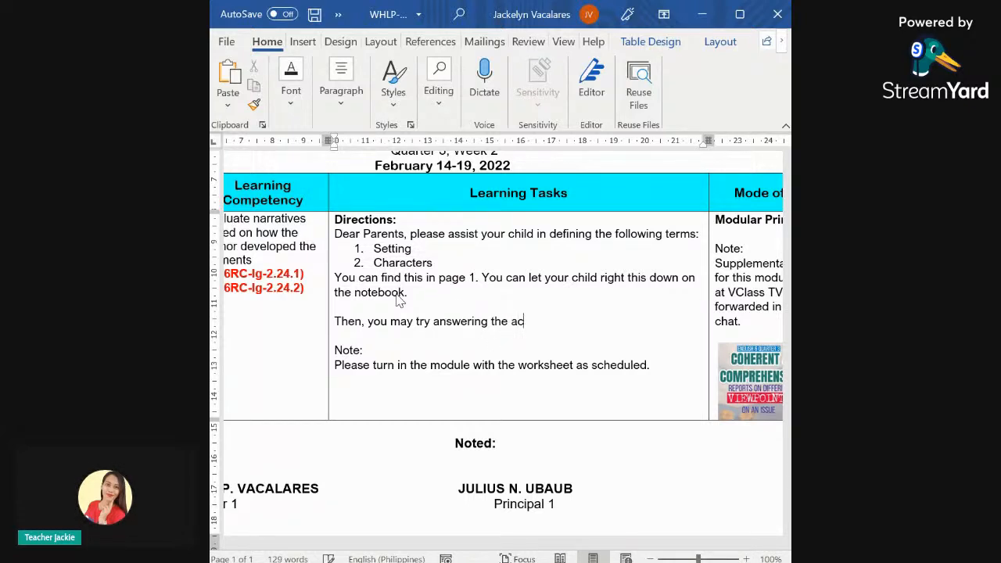
text(tivities on pages)
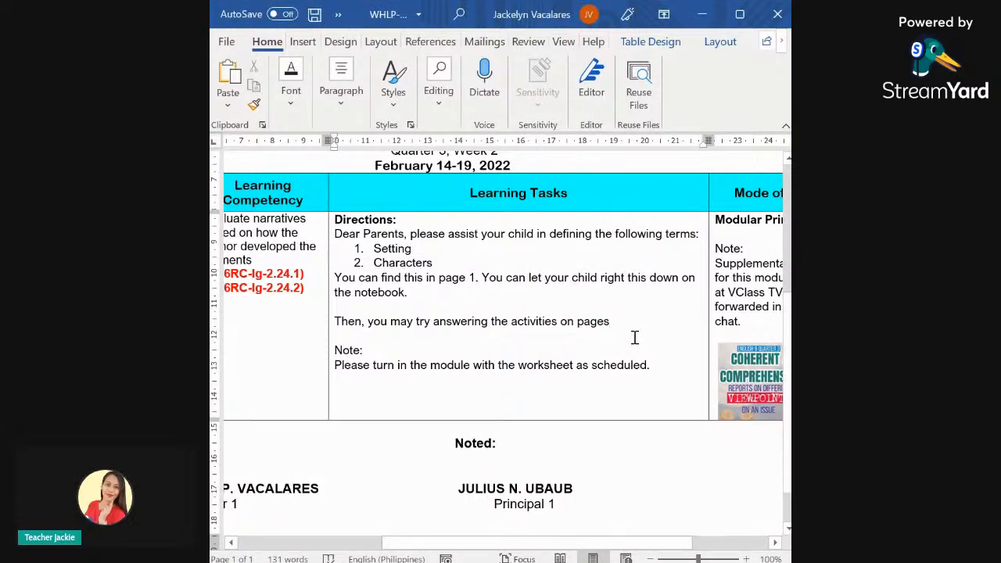
key(BackSpace)
text(2)
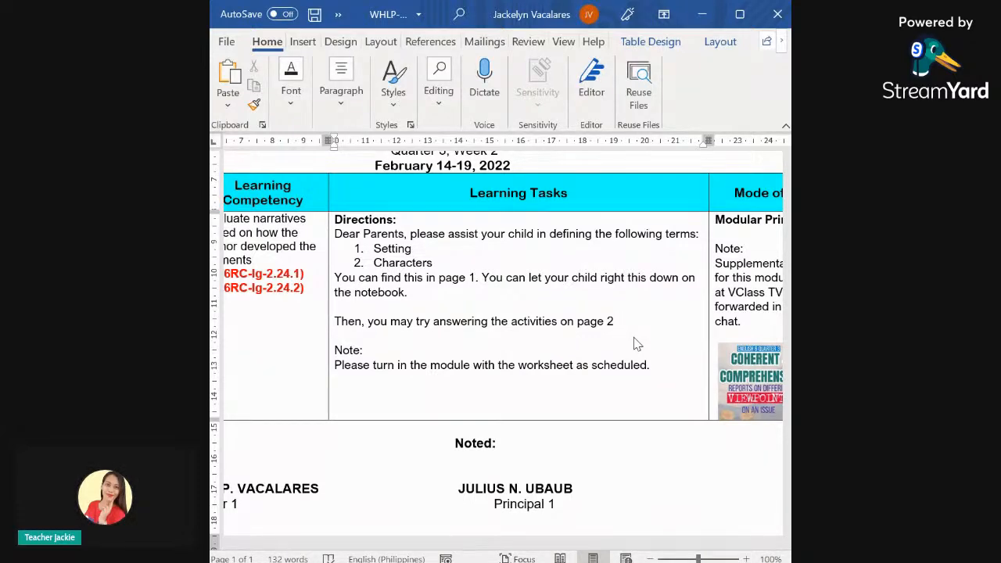
- Complete the page 2 activities sentence with ", the answer key is at the end part of the module."
text(, the answer key)
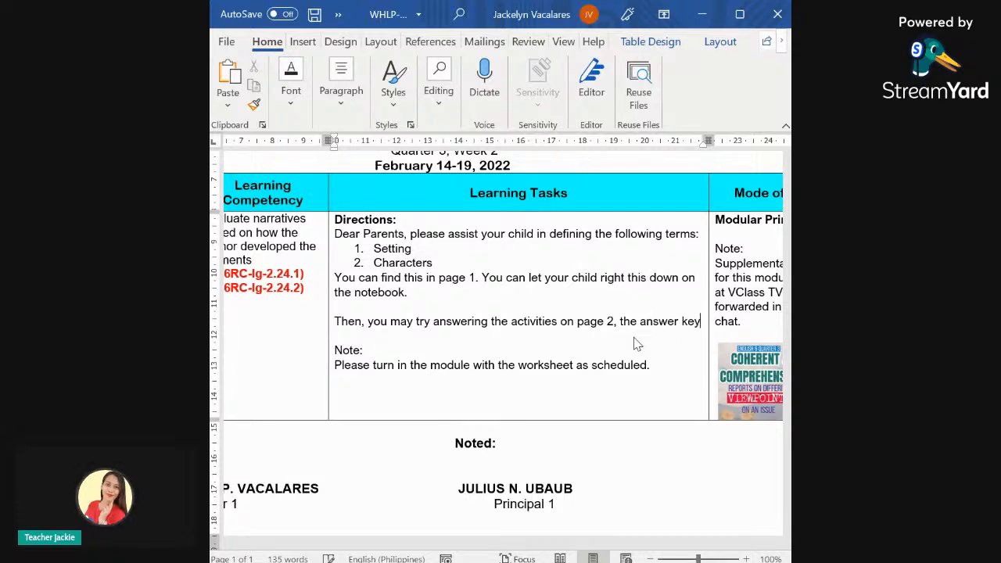
text( is a)
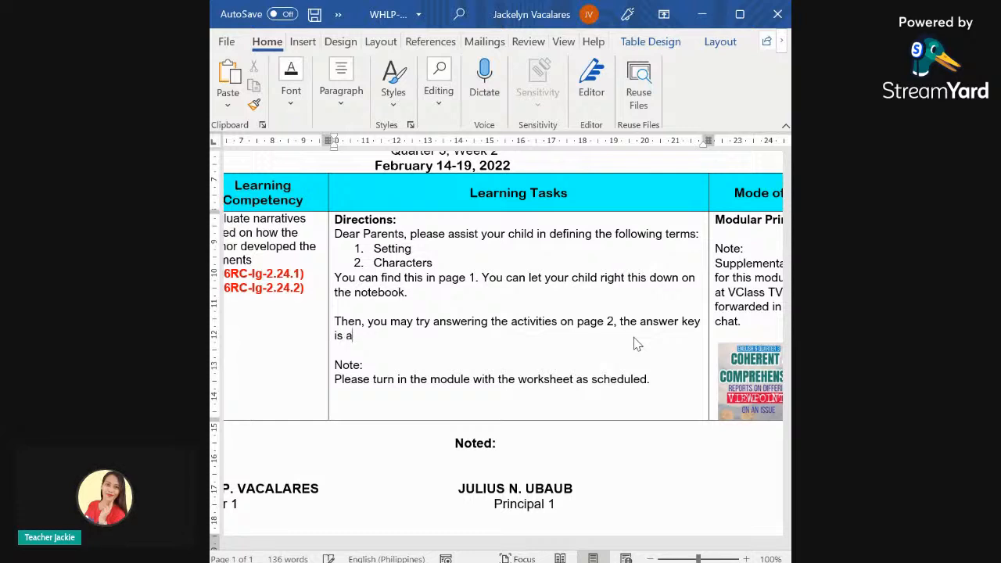
text(t the end pa)
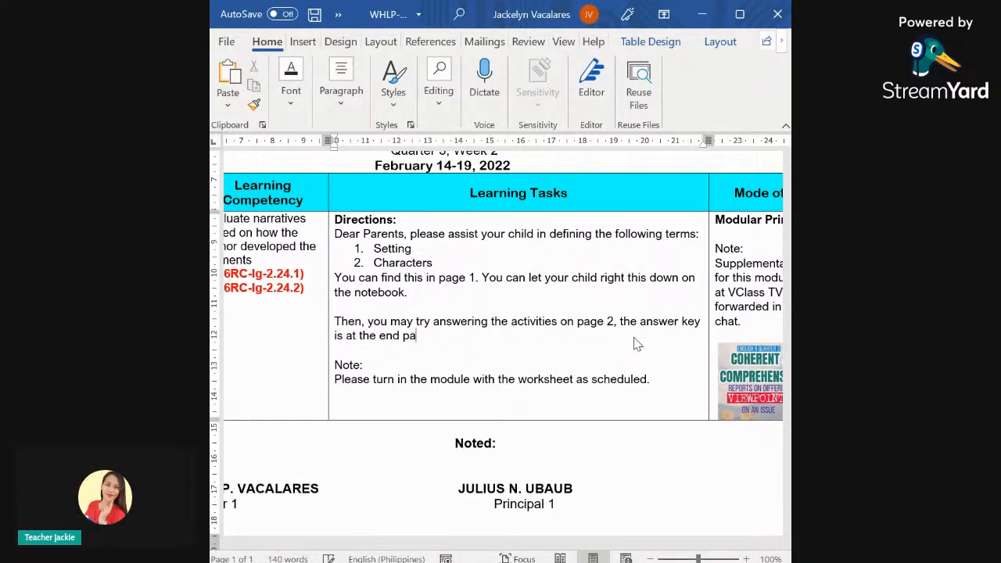
text(rt of t)
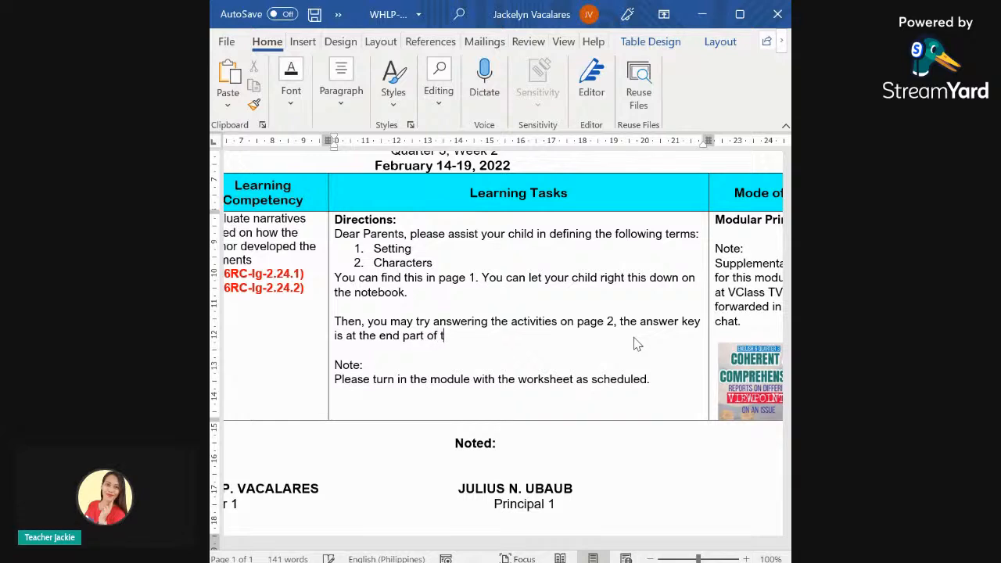
text(he modu)
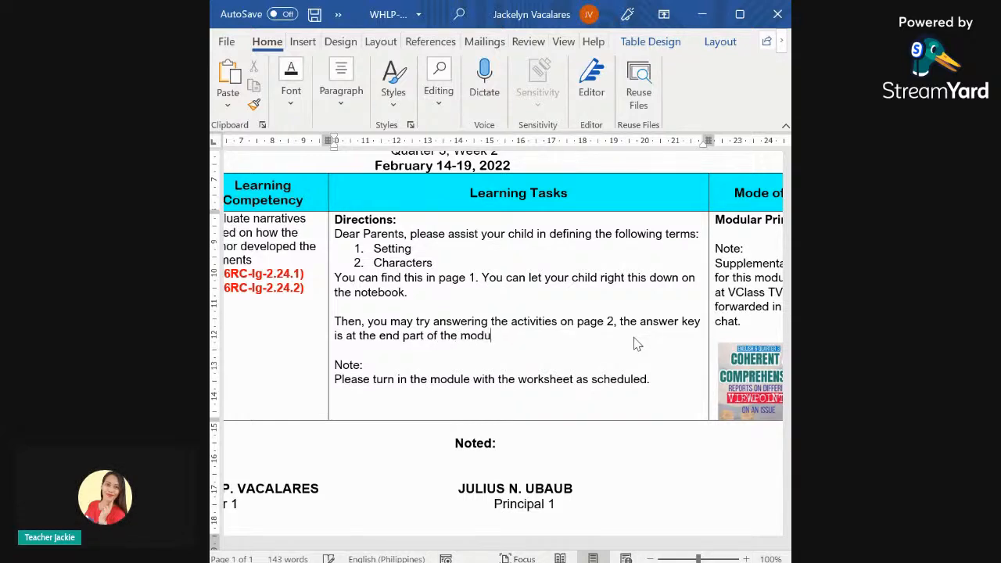
text(le.)
- Leave a blank line below the page 2 paragraph and start a new paragraph reading "Study the ideas and concepts found in page 3."
key(Return)
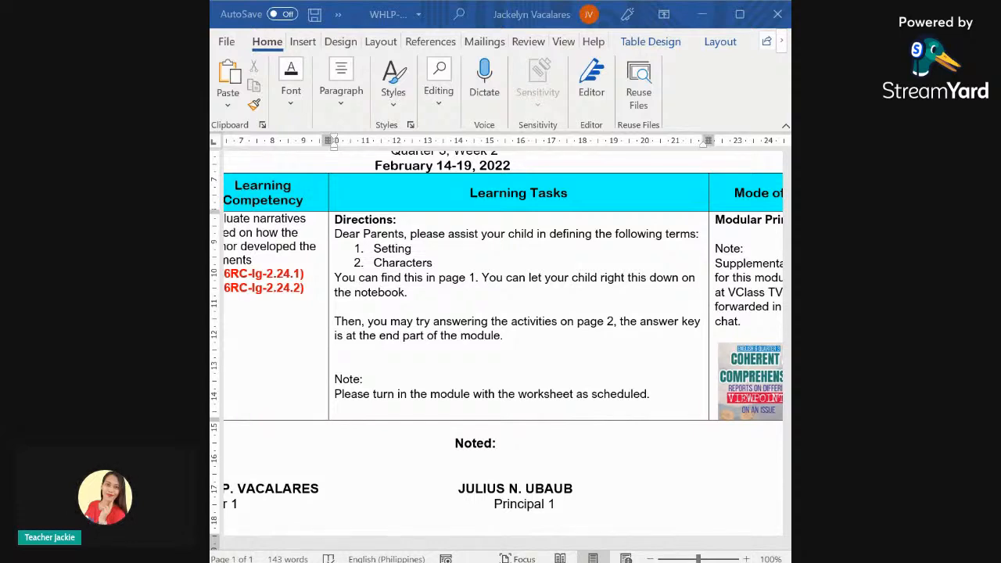
key(Return)
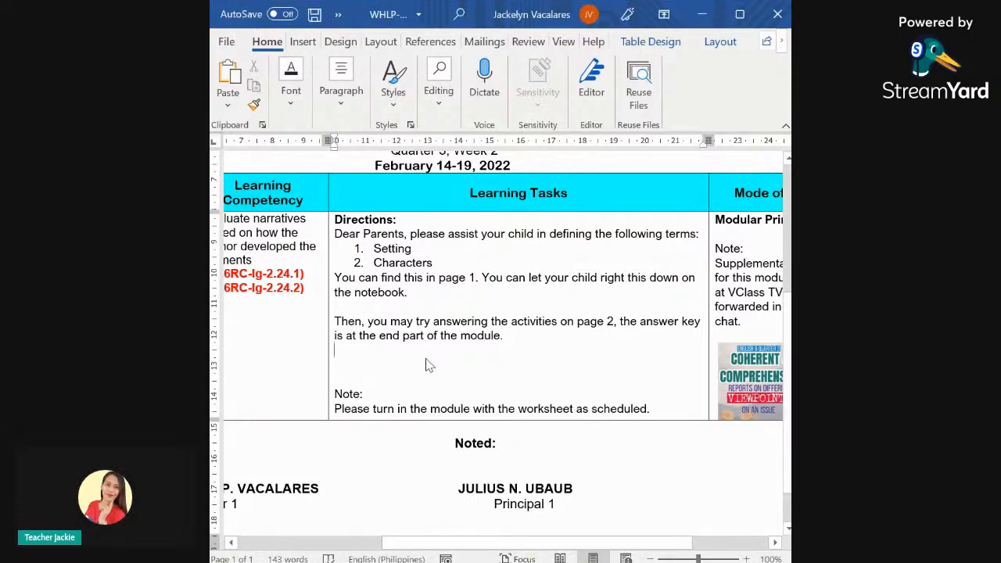
click(429, 365)
text(Study)
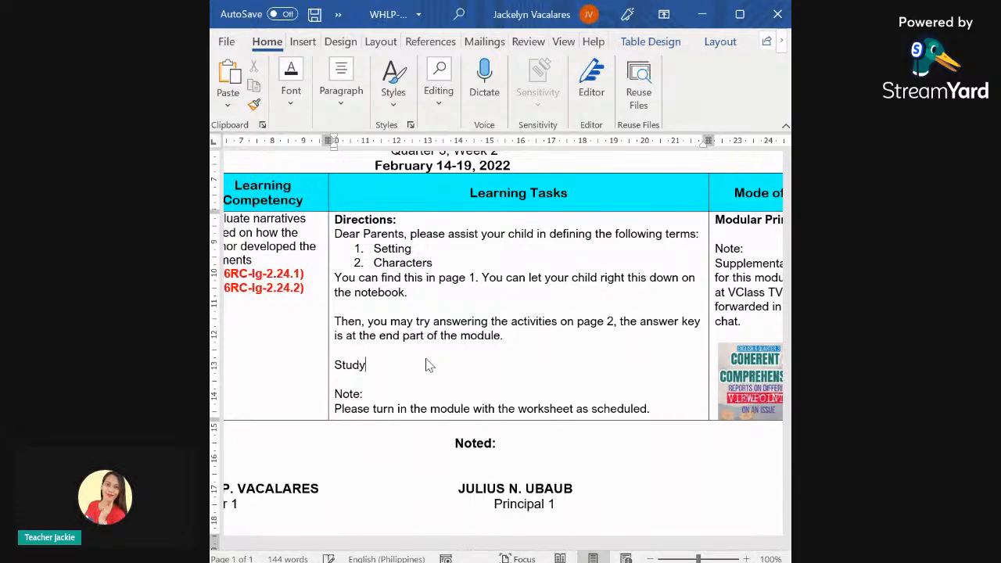
text( the ide)
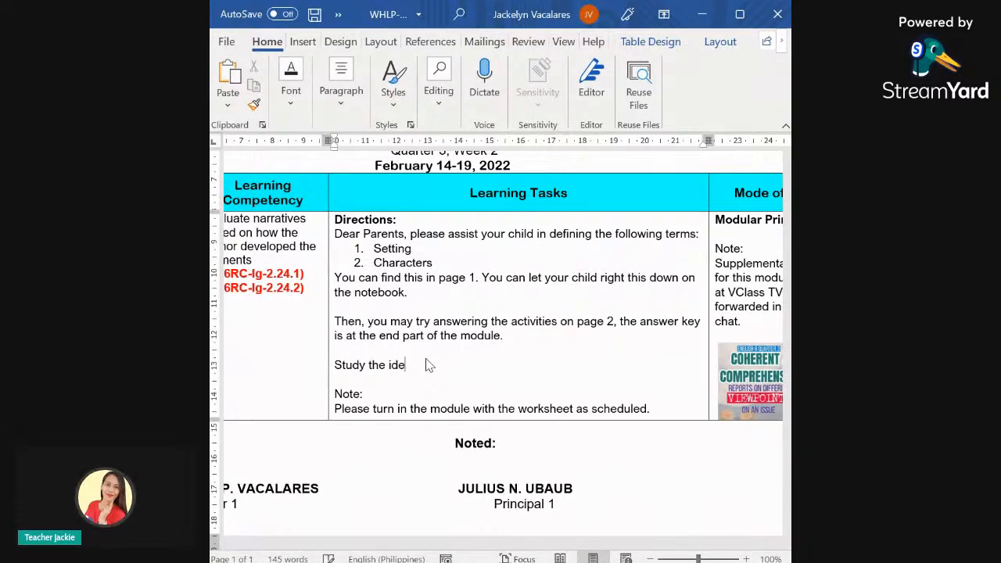
text(as and co)
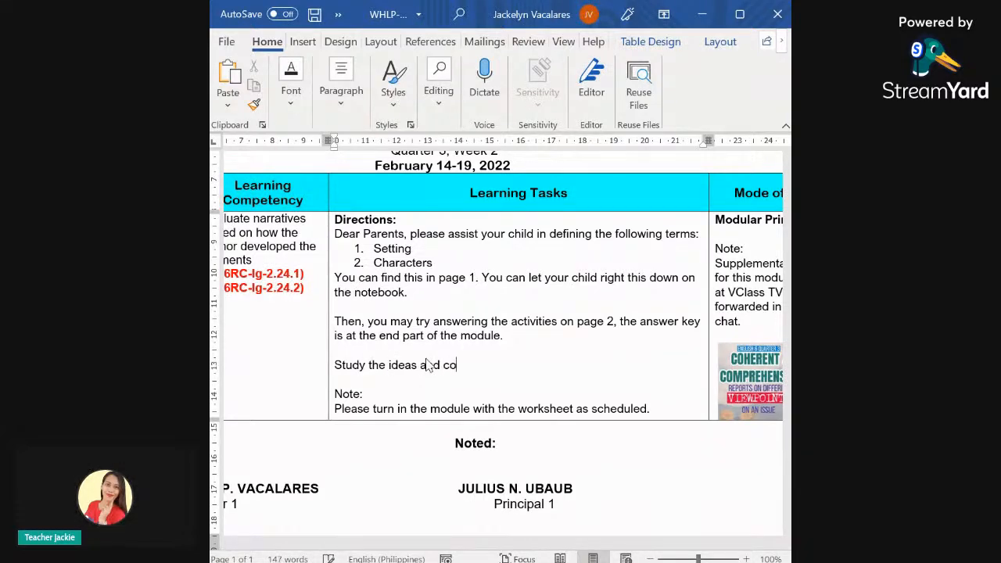
text(ncepts )
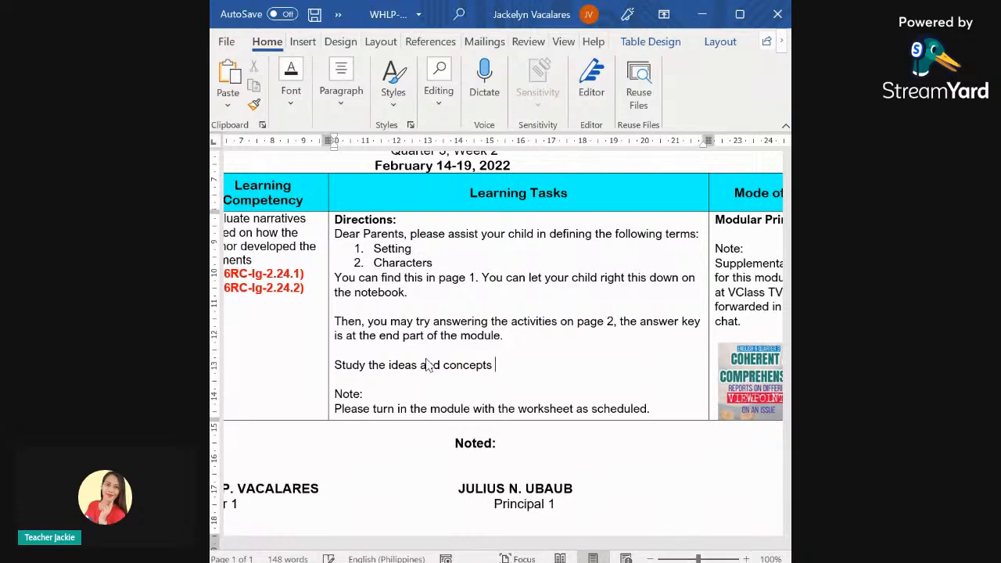
text(found in pag)
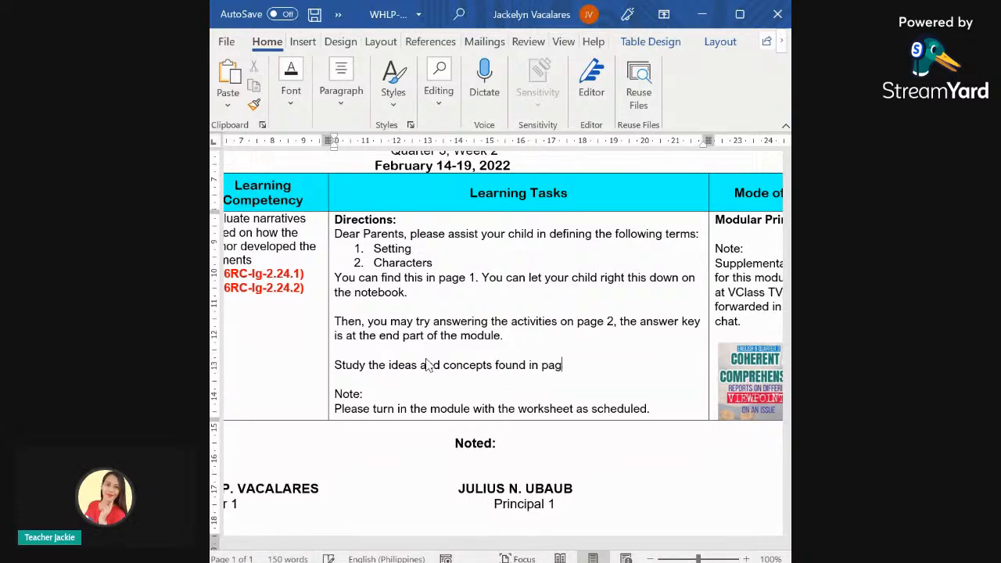
text(e 3.)
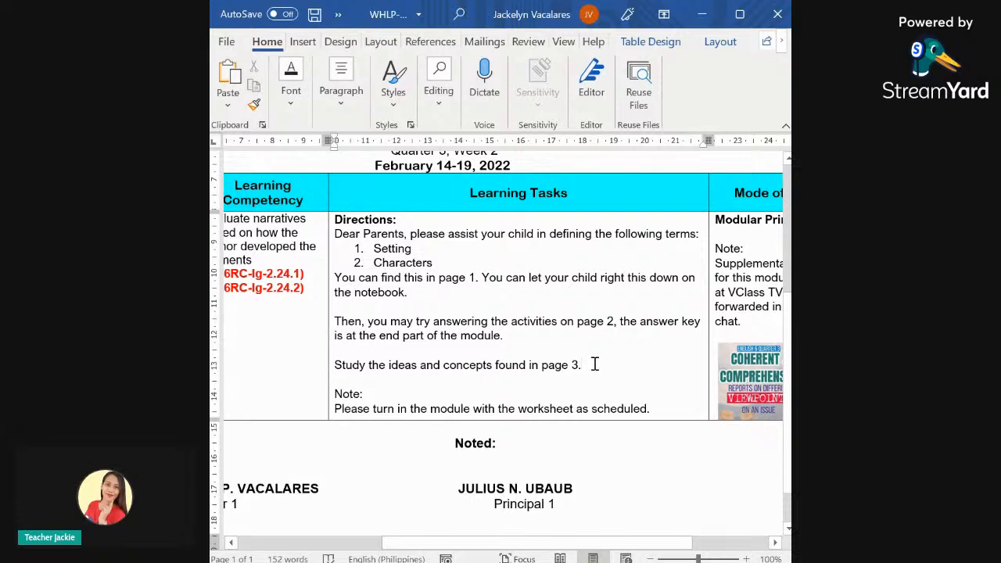
- Extend the page 3 sentence so it ends with "to further understand about settings and characters."
key(BackSpace)
text(t)
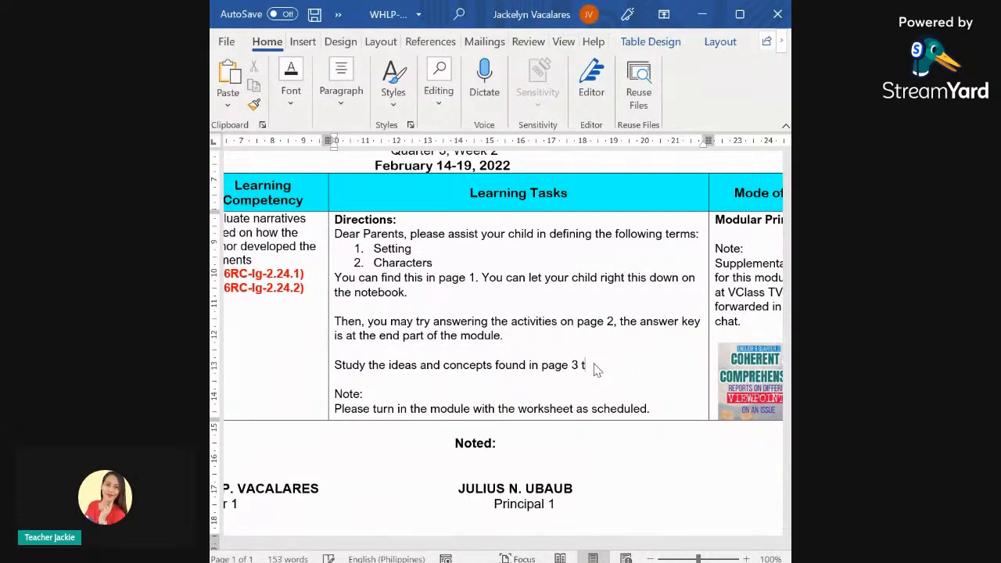
text(o further )
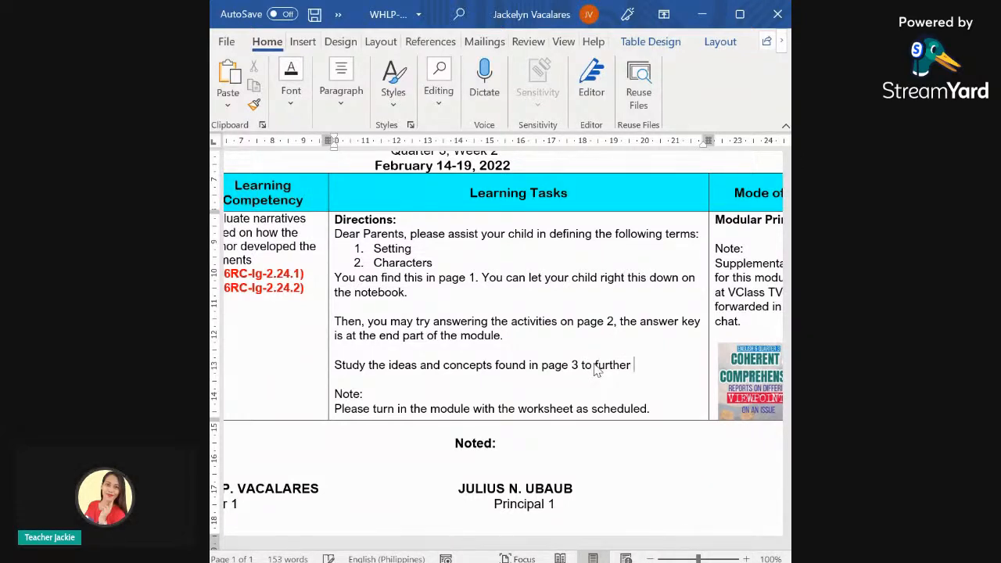
text(understa)
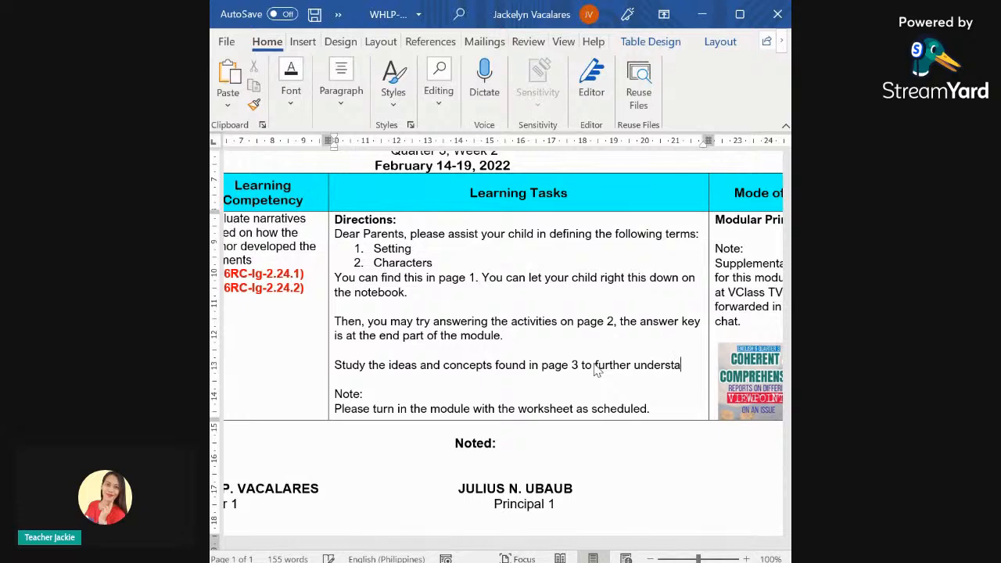
text(nd abou)
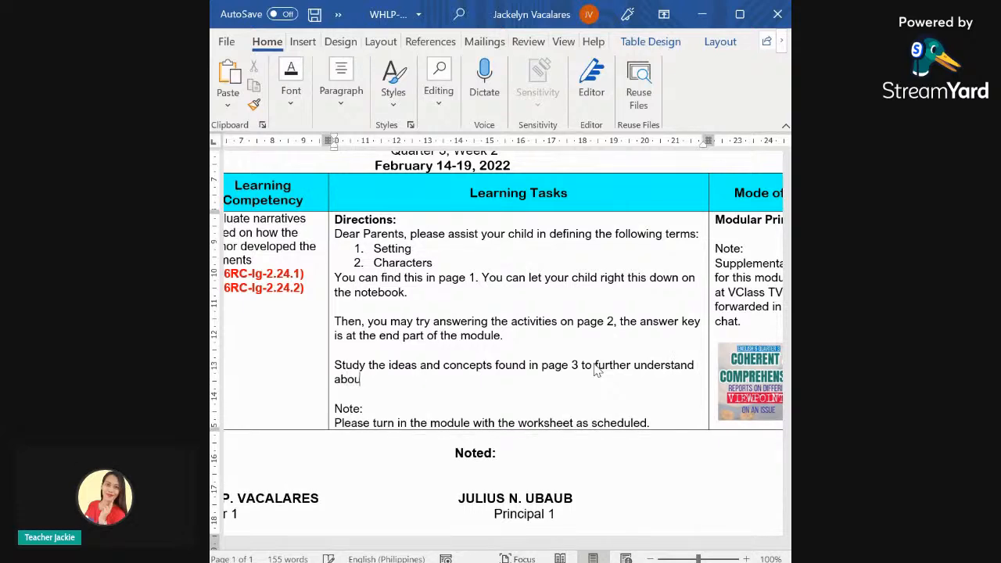
text(t settings and charac)
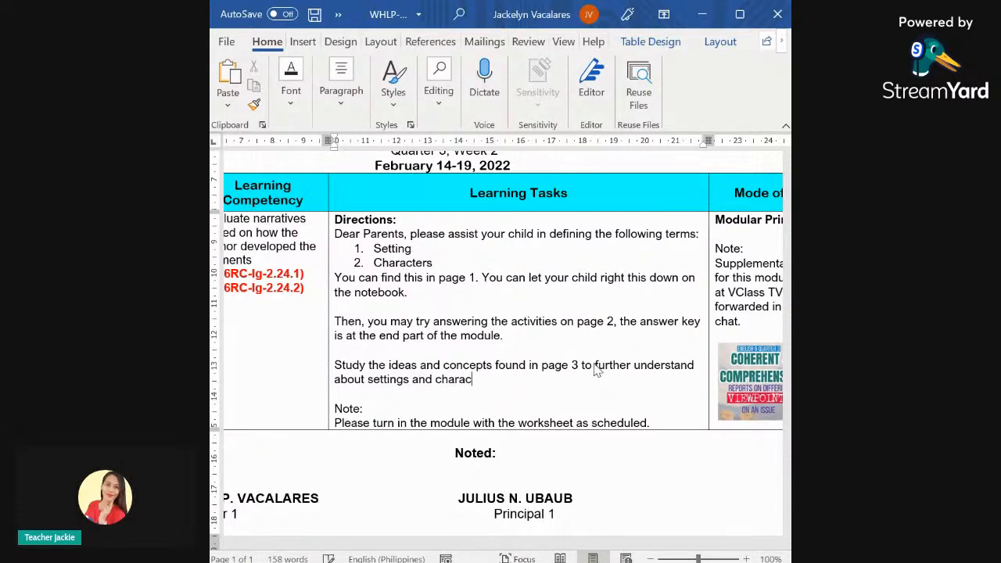
text(ters.)
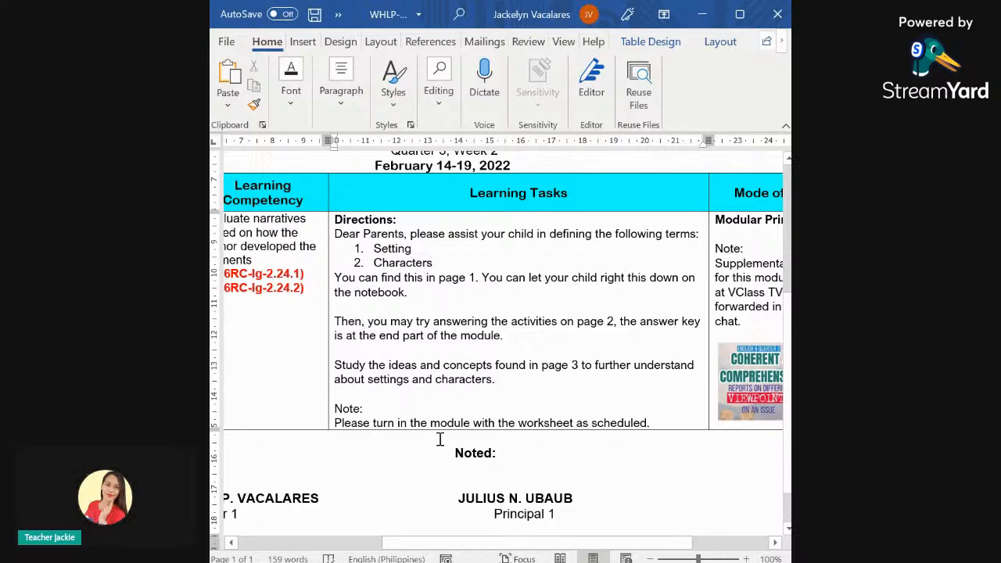
- Continue the page 3 paragraph with "Then, understand that in page 4, you have to form you"
drag(474, 547, 452, 553)
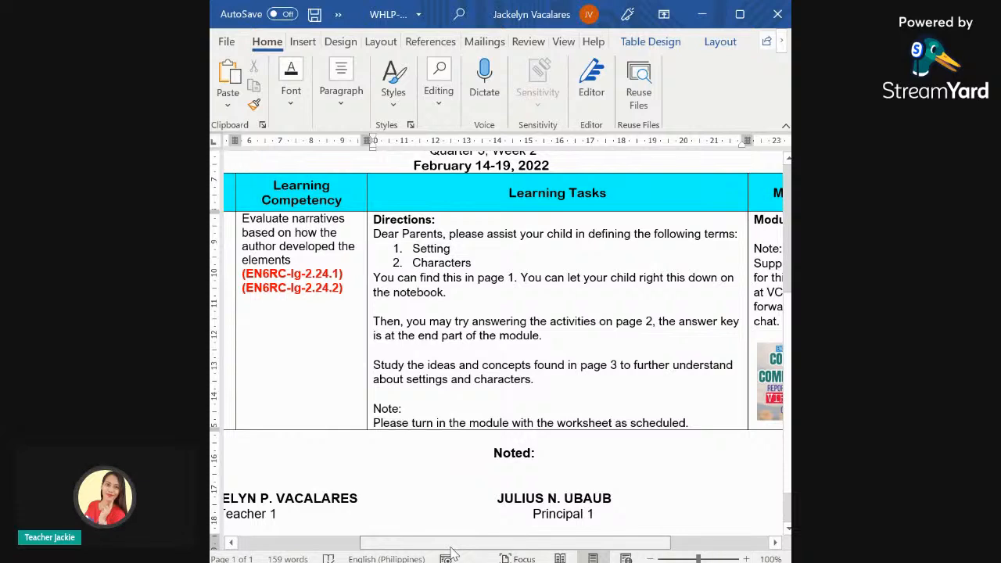
mouse_move(451, 549)
mouse_down()
mouse_move(455, 558)
mouse_move(465, 552)
mouse_up()
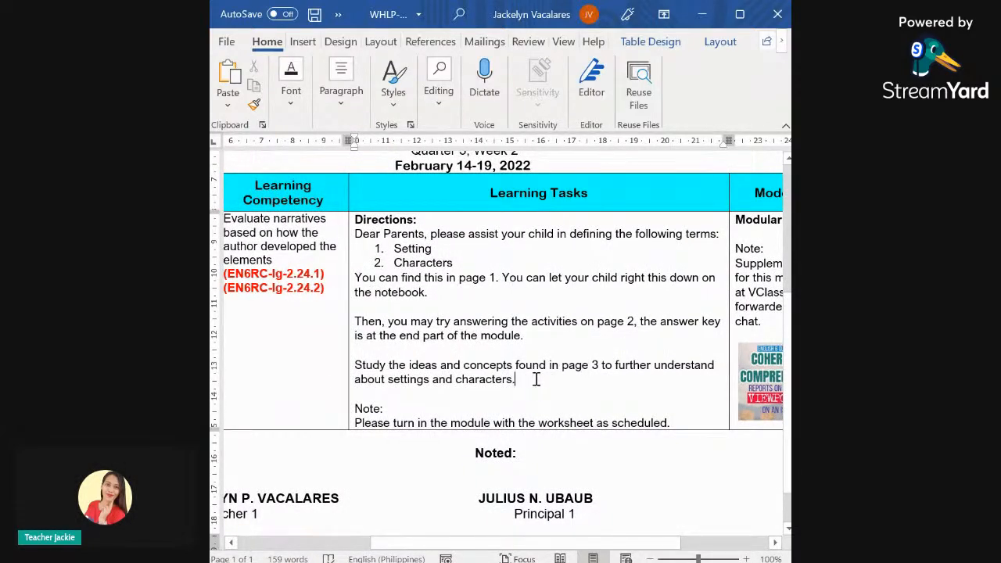
text(The)
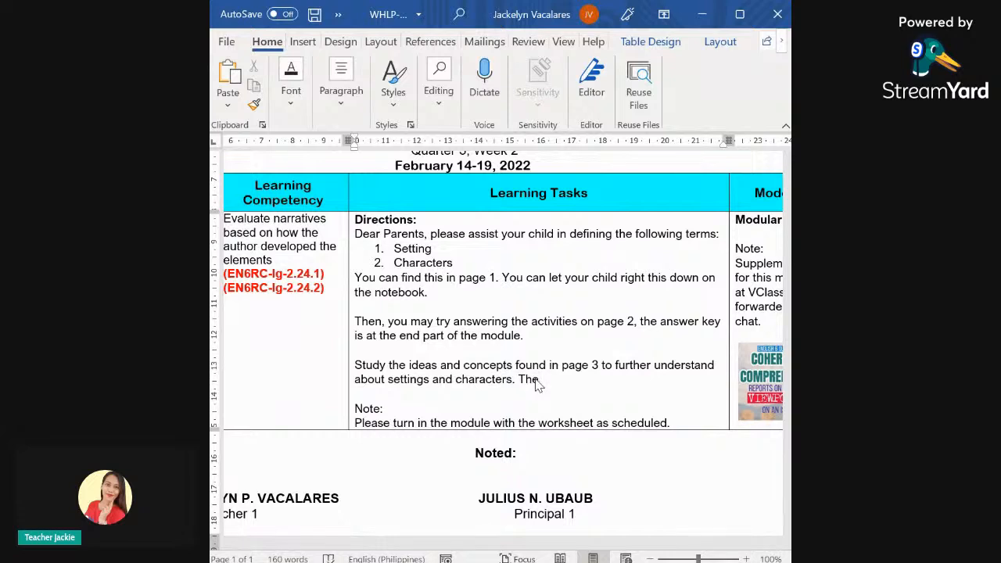
text(n, underst)
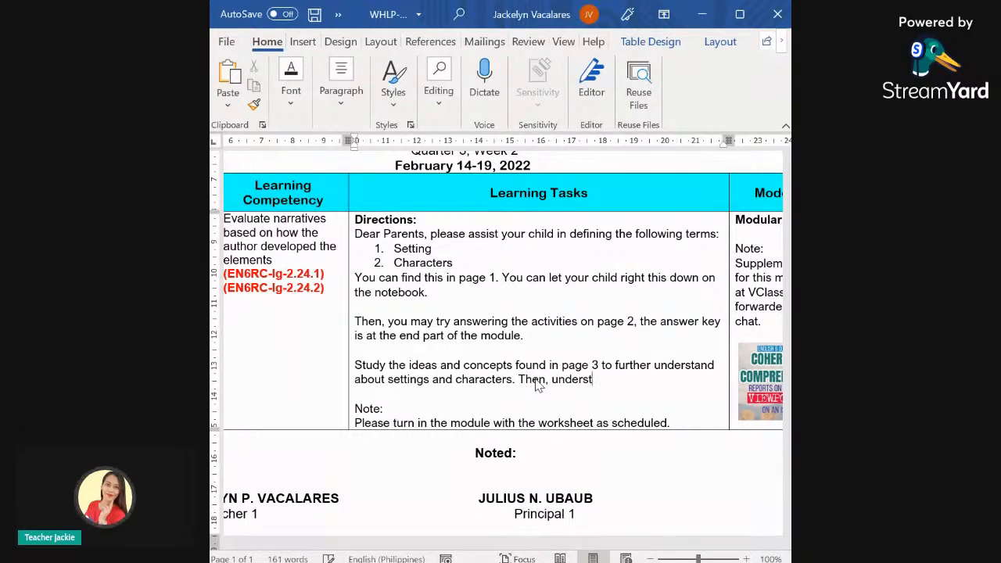
text(and that)
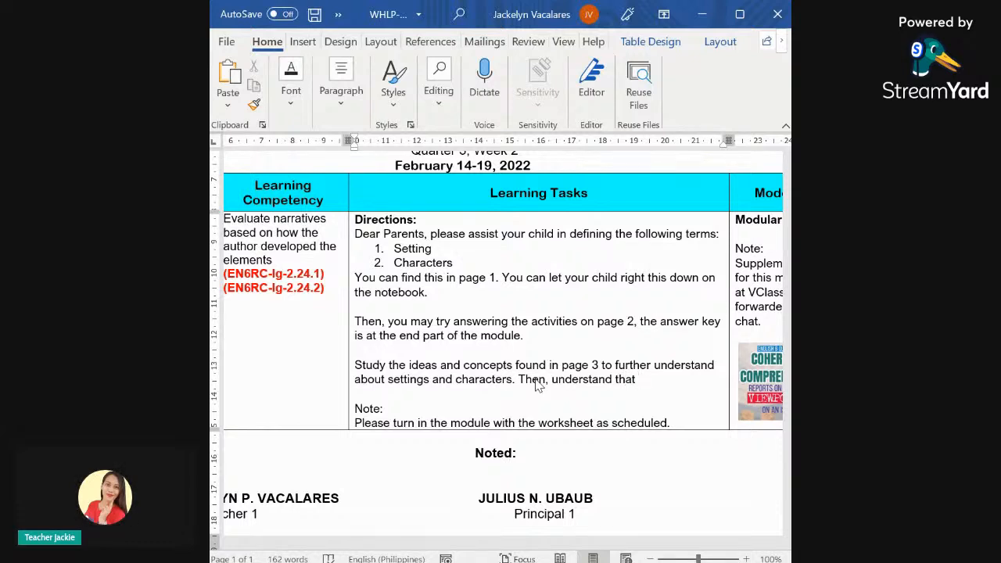
text( on)
key(BackSpace)
key(BackSpace)
text(in p)
text(age 4, you have t)
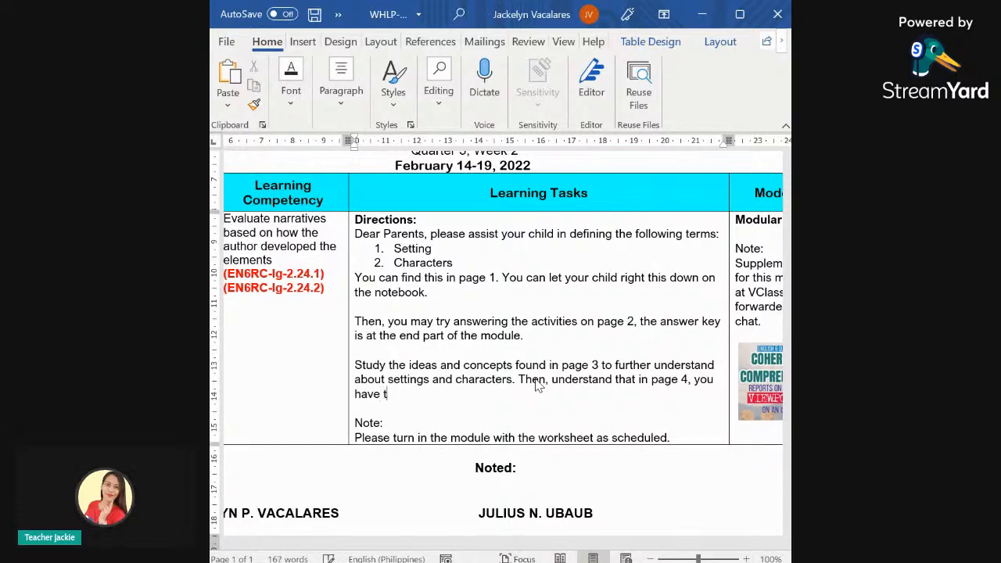
text(o for)
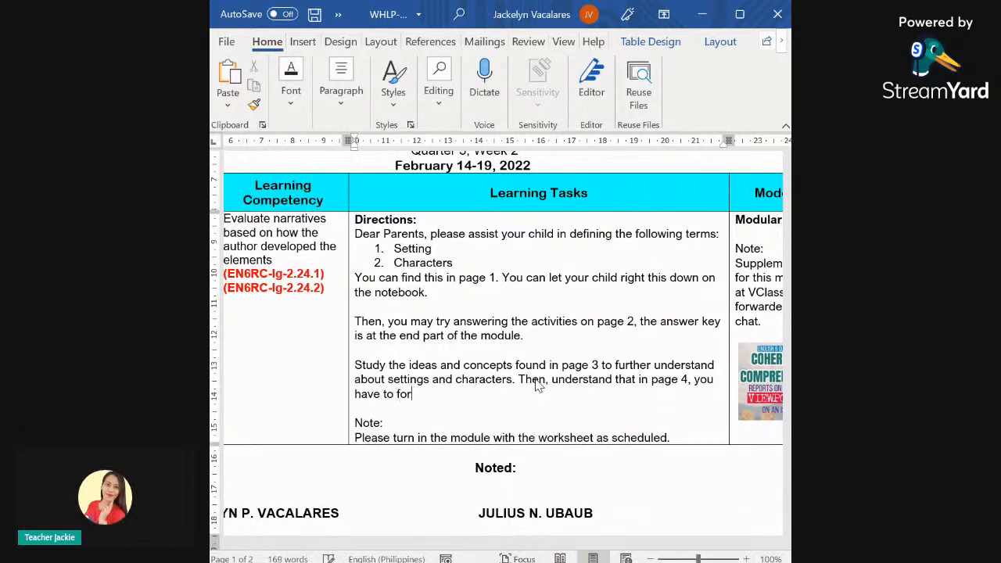
text(m you)
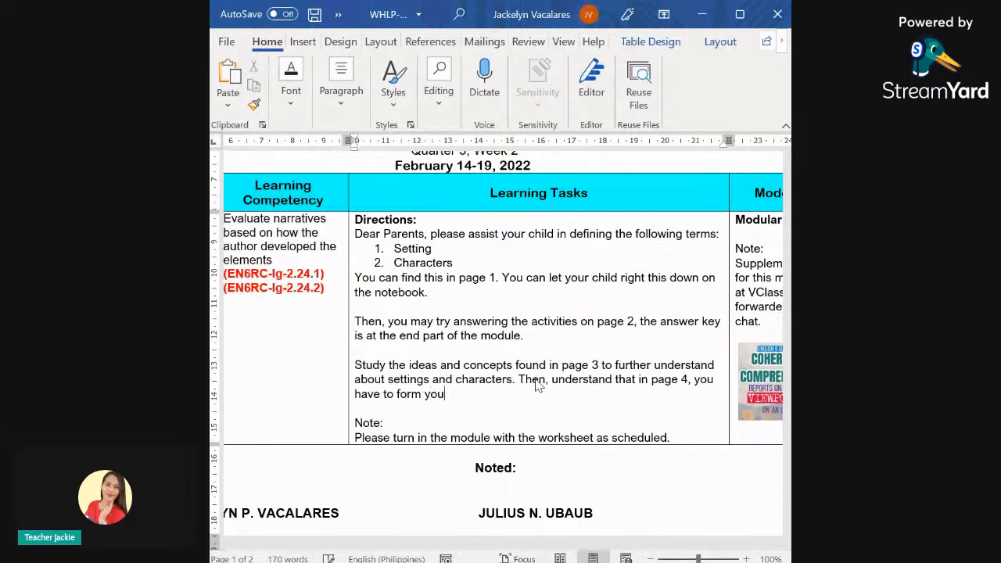
- Replace the wording "you have to form you" after "in page 4," with "the learner should"
key(BackSpace)
key(BackSpace)
key(BackSpace)
key(BackSpace)
key(BackSpace)
key(BackSpace)
key(BackSpace)
key(BackSpace)
key(BackSpace)
key(BackSpace)
key(BackSpace)
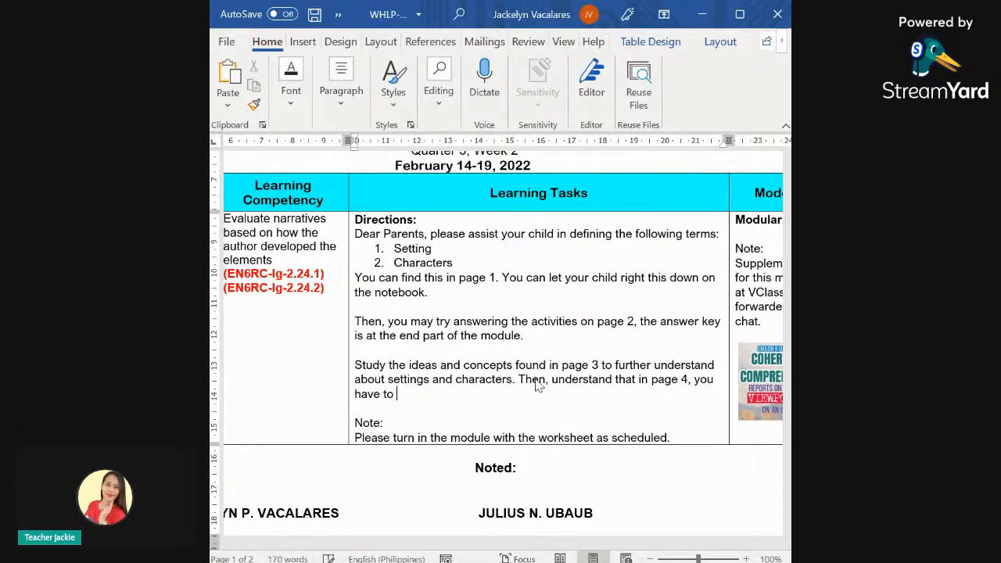
key(BackSpace)
key(BackSpace)
key(BackSpace)
key(BackSpace)
key(BackSpace)
key(BackSpace)
key(BackSpace)
key(BackSpace)
key(BackSpace)
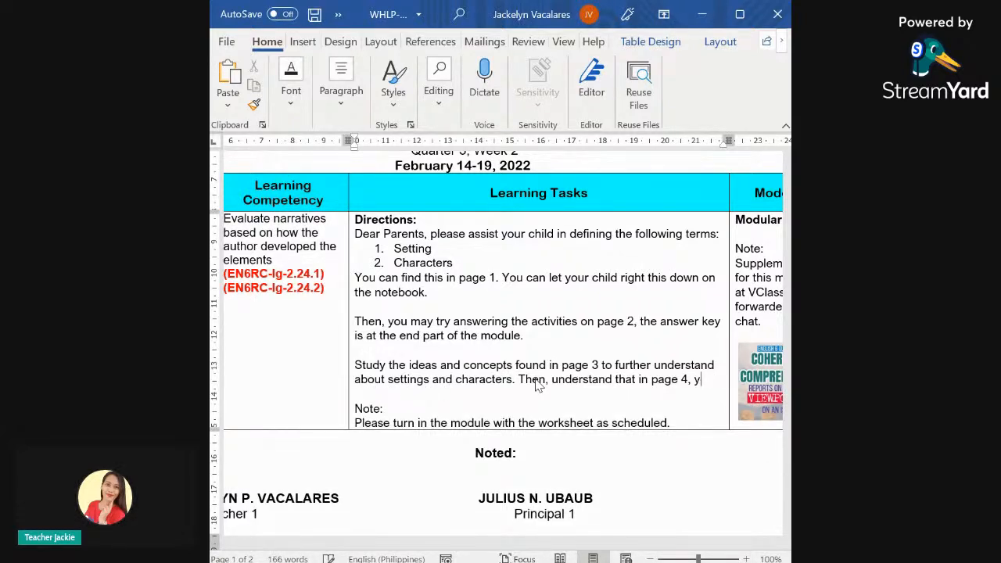
text(the larne)
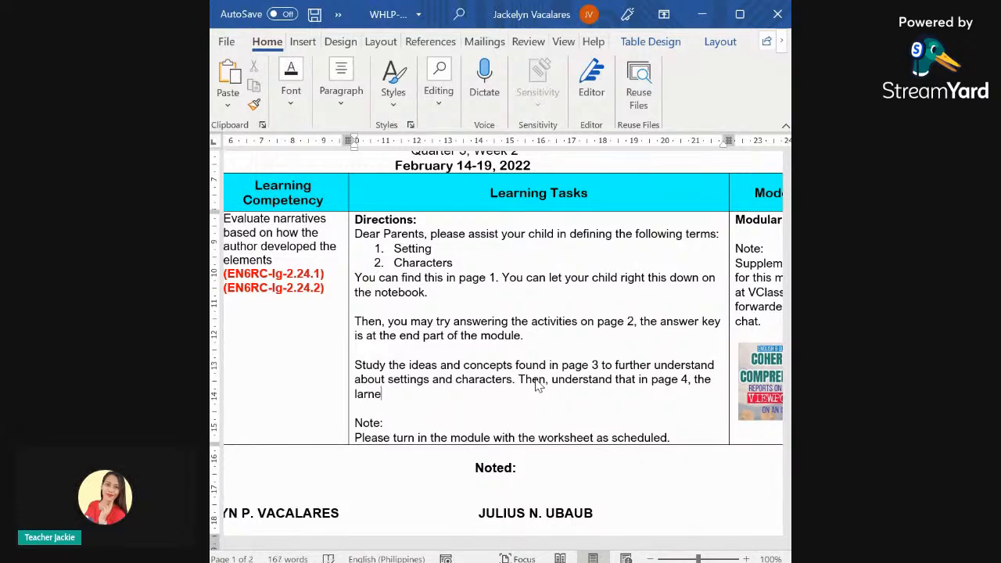
key(BackSpace)
key(BackSpace)
key(BackSpace)
text(rner should )
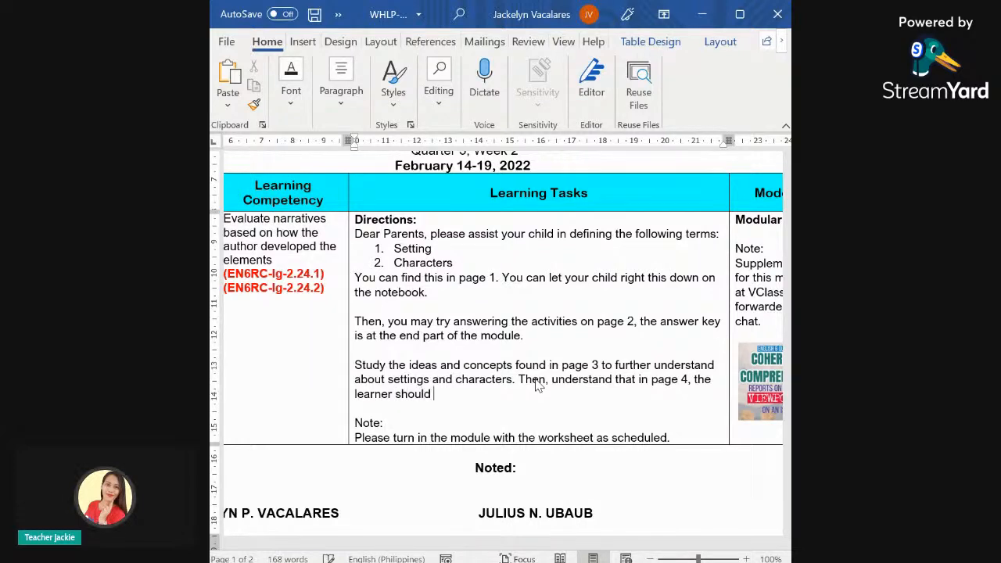
- Complete the page 4 sentence with "have his/her opinion about these elements."
text(have h)
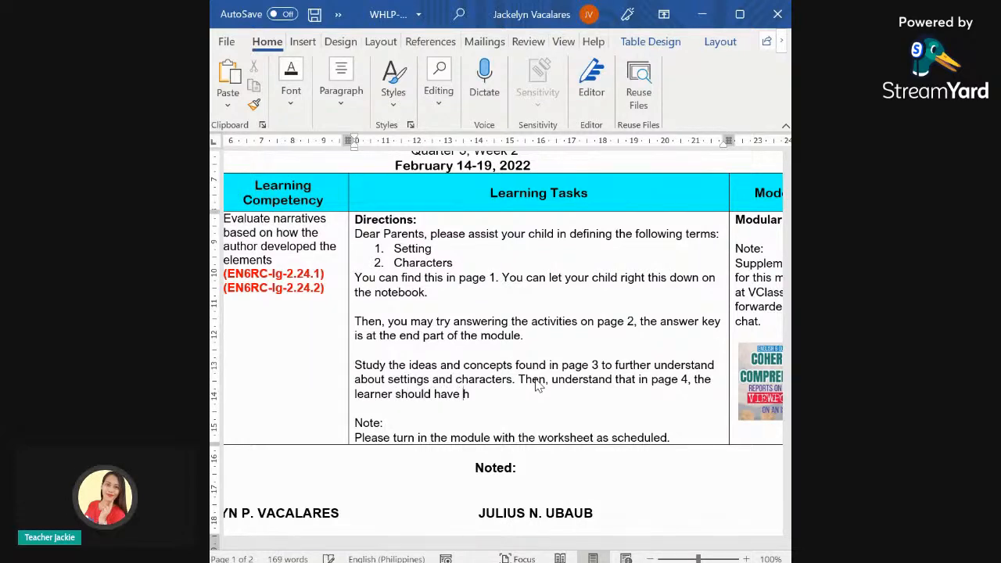
text(is/her)
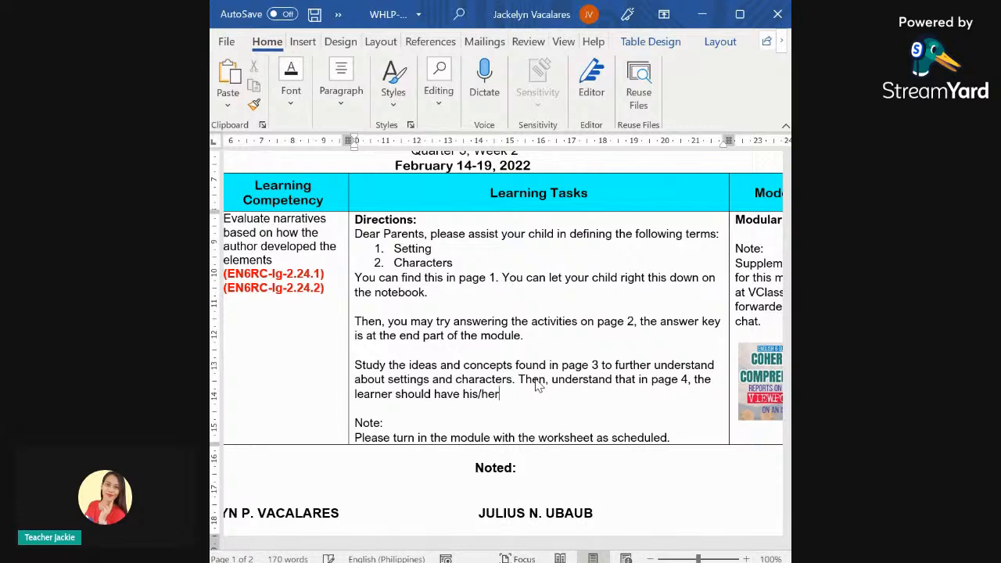
text( opinion abou)
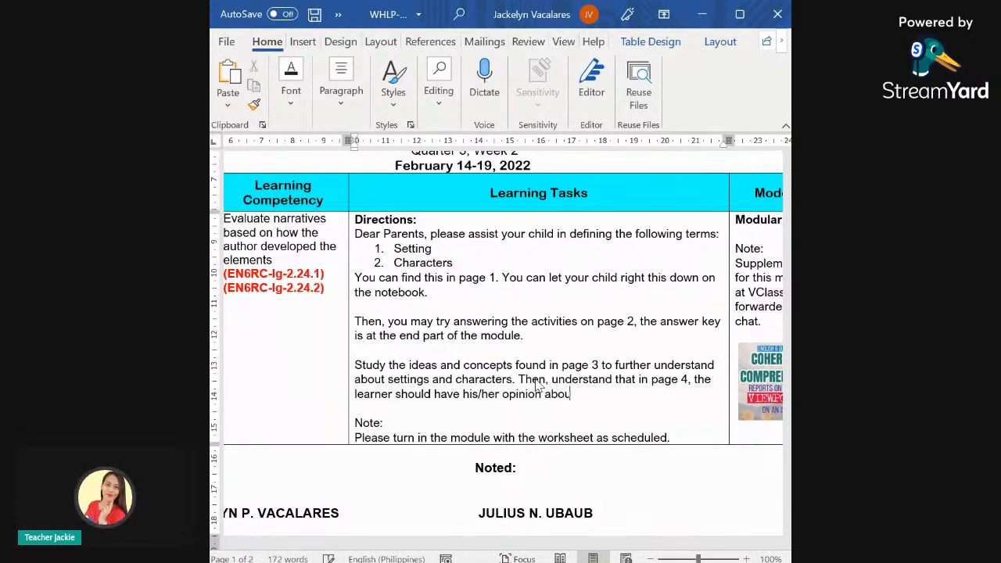
text(t the)
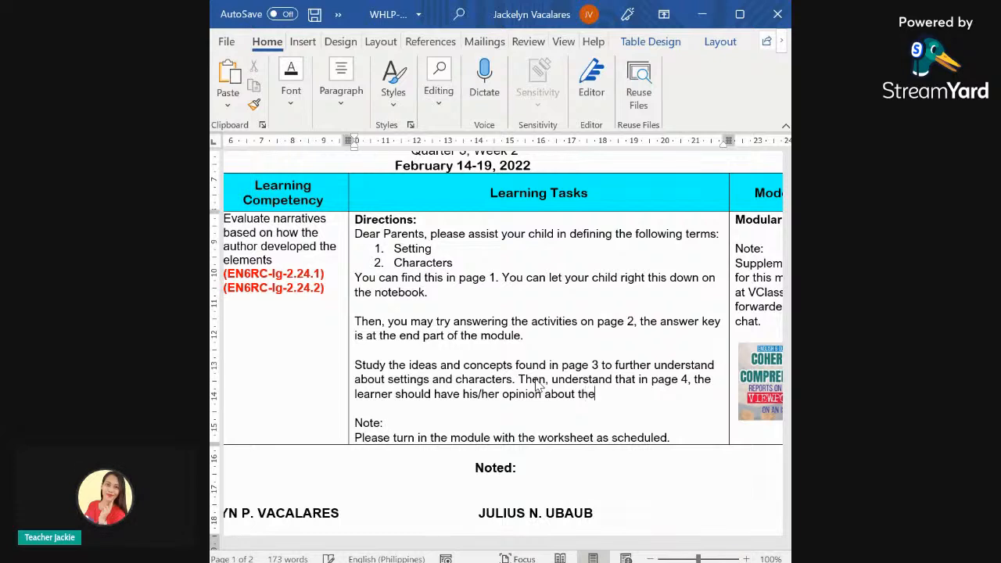
text(se eleme)
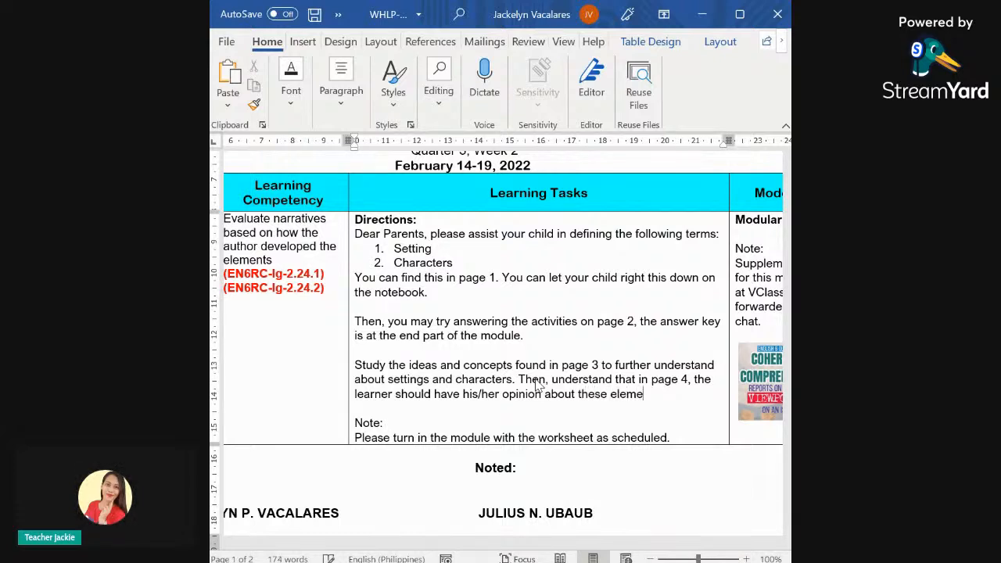
text(nts.)
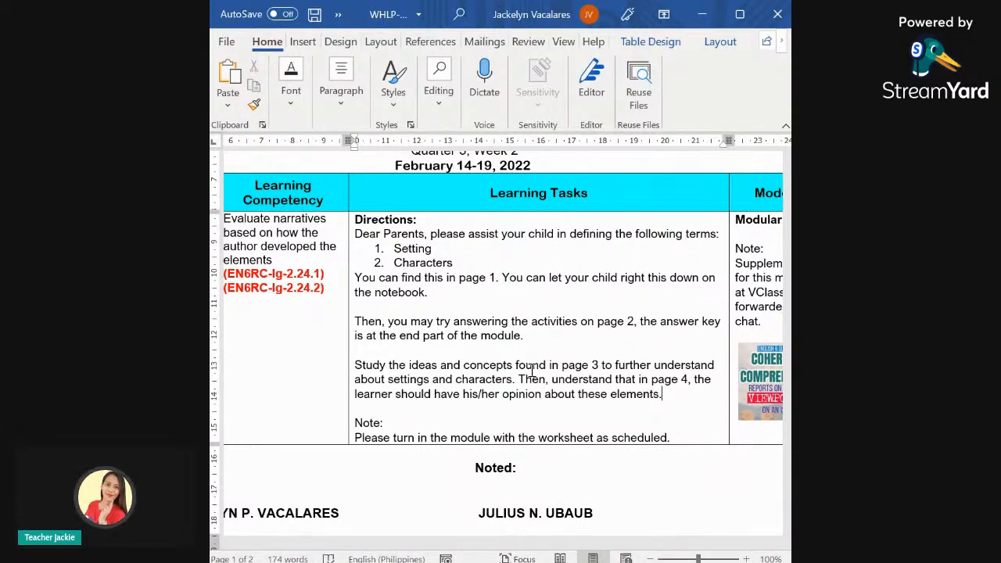
- Start a new paragraph below the page 4 sentence with "Next, please read the selection"
key(Return)
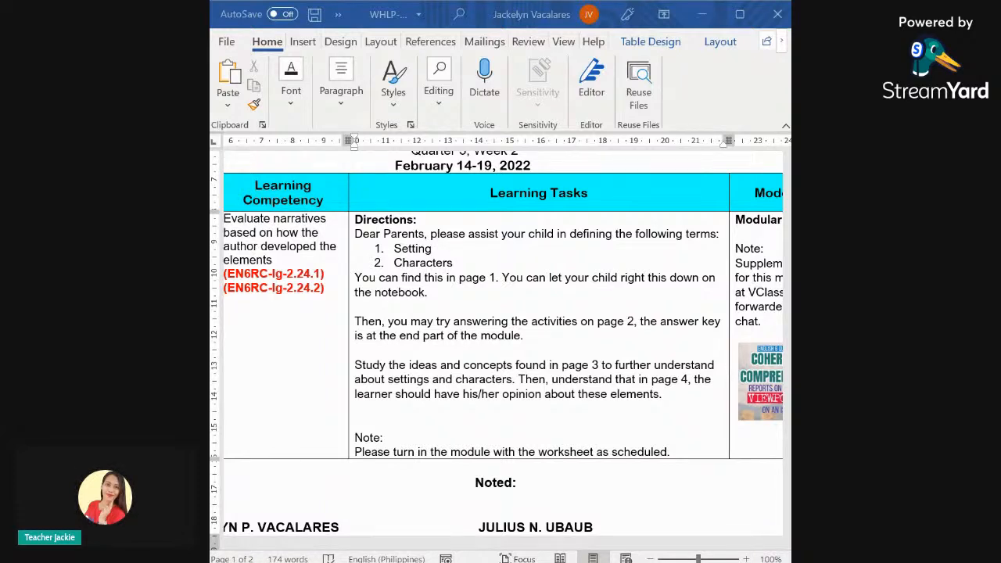
key(alt+Tab)
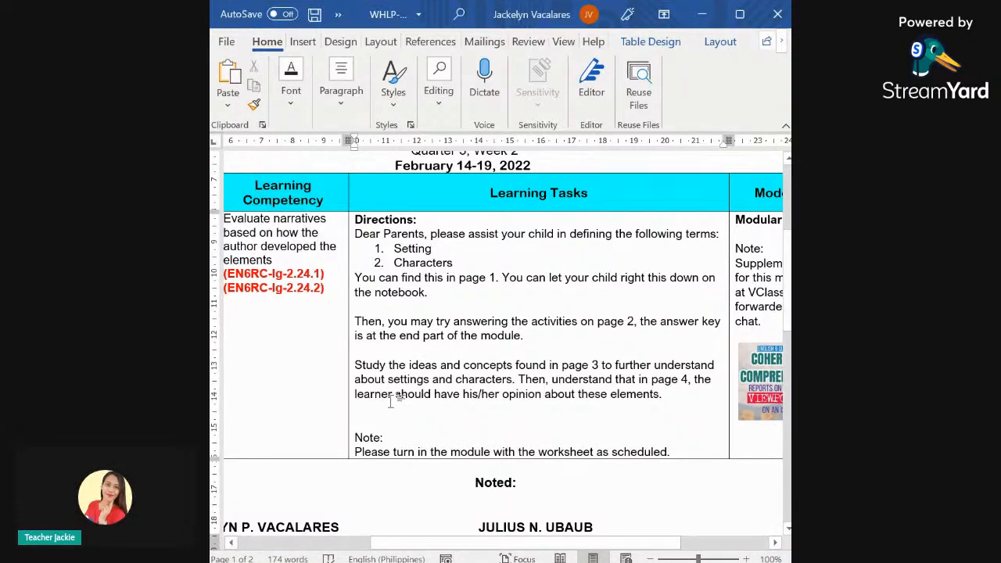
key(Return)
text(N)
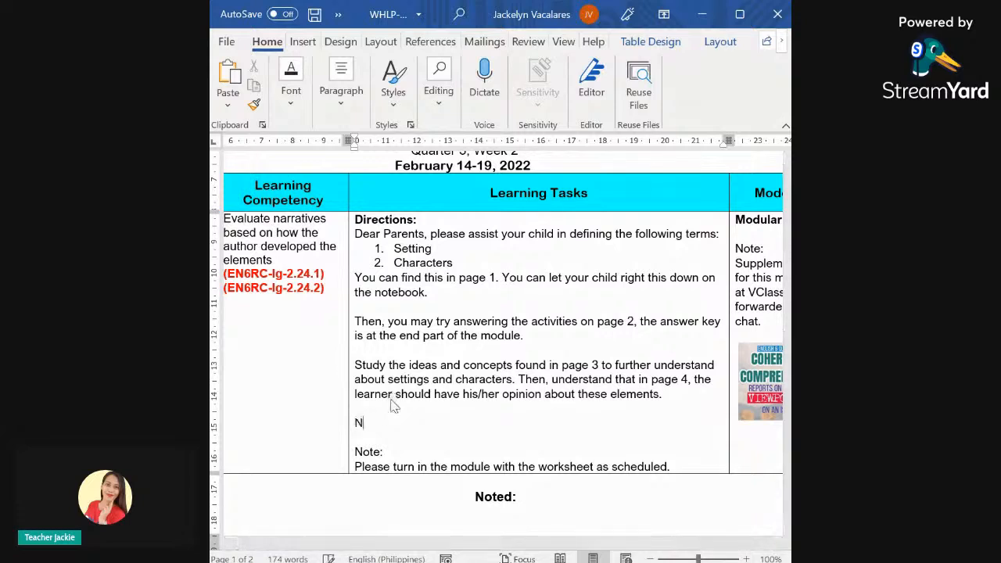
text(ext, pl)
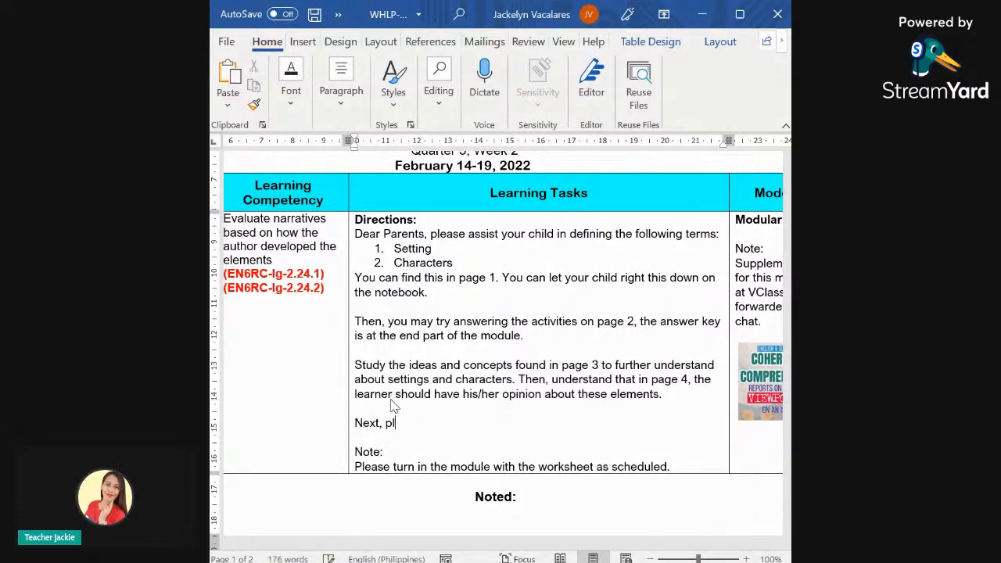
text(ease read th)
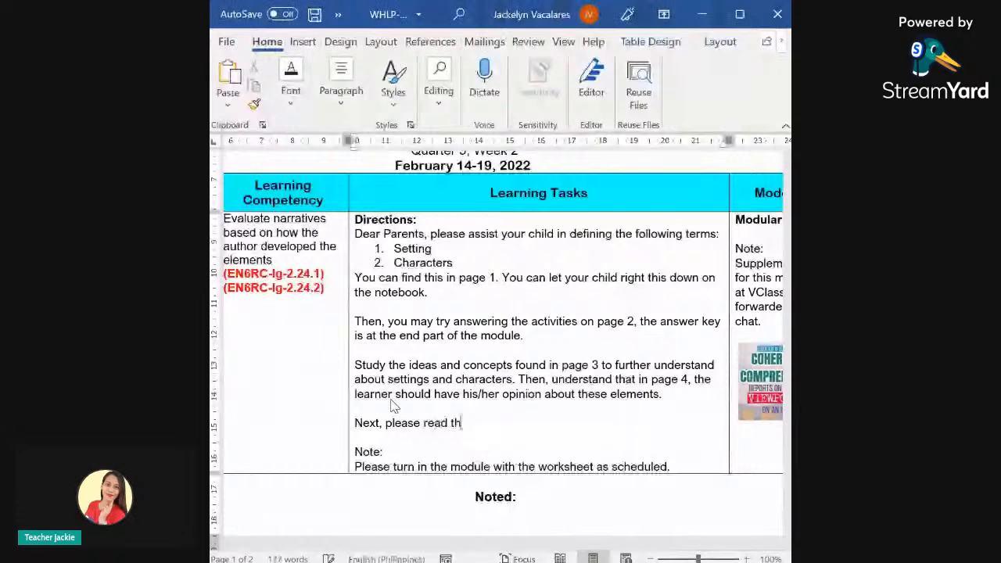
text(e selection)
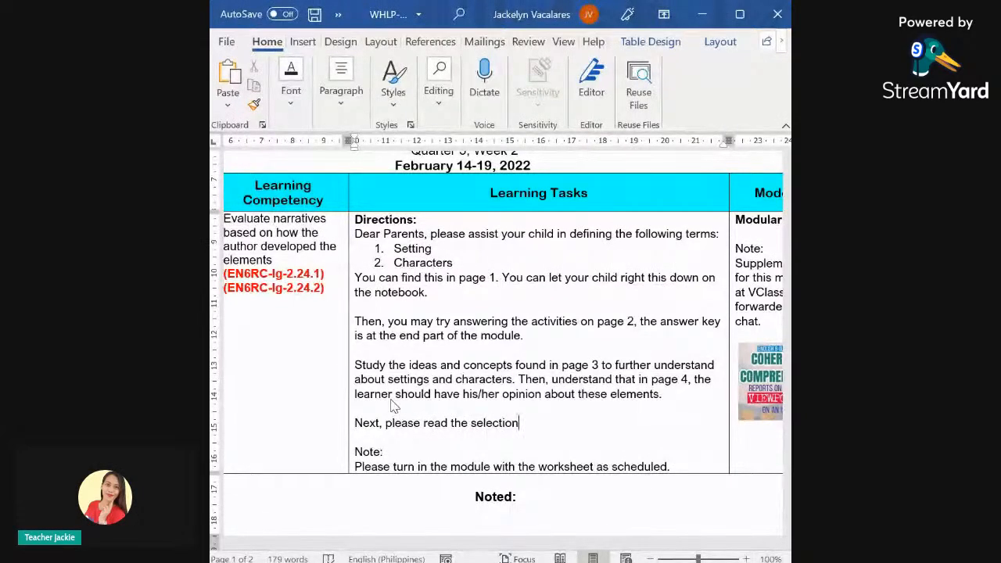
- Insert "ask your child to" before "read the selection" in the new paragraph
click(423, 422)
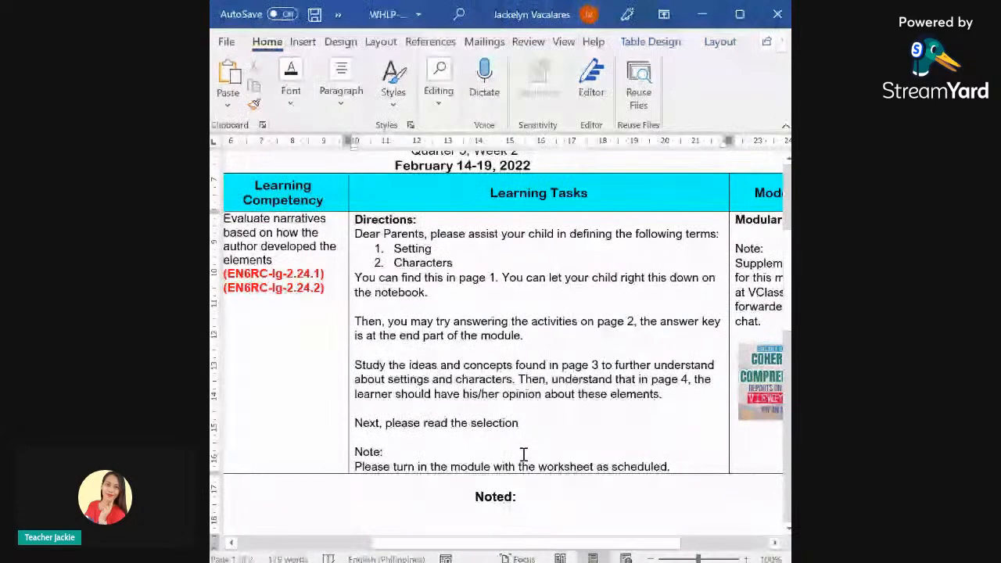
text(ask )
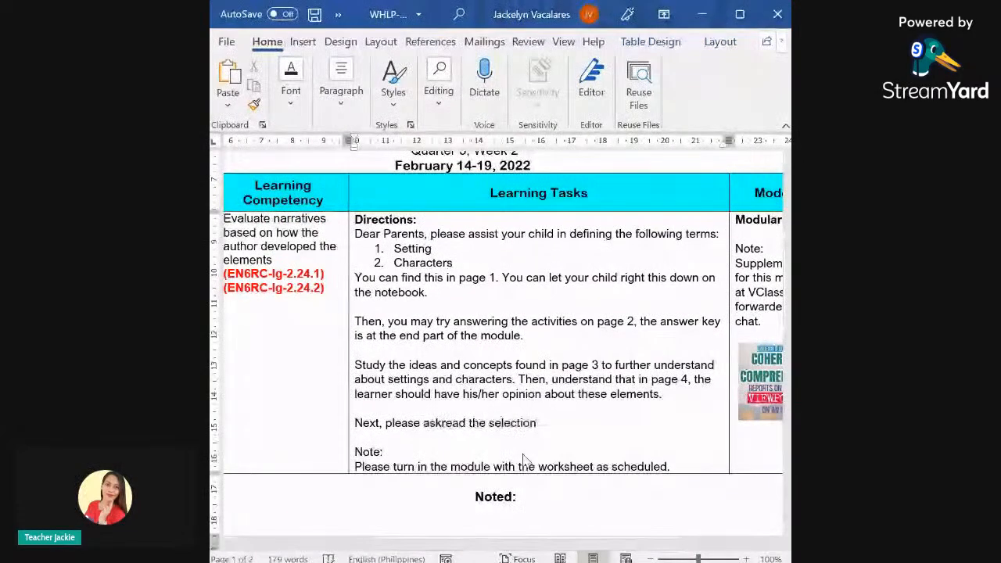
text(your )
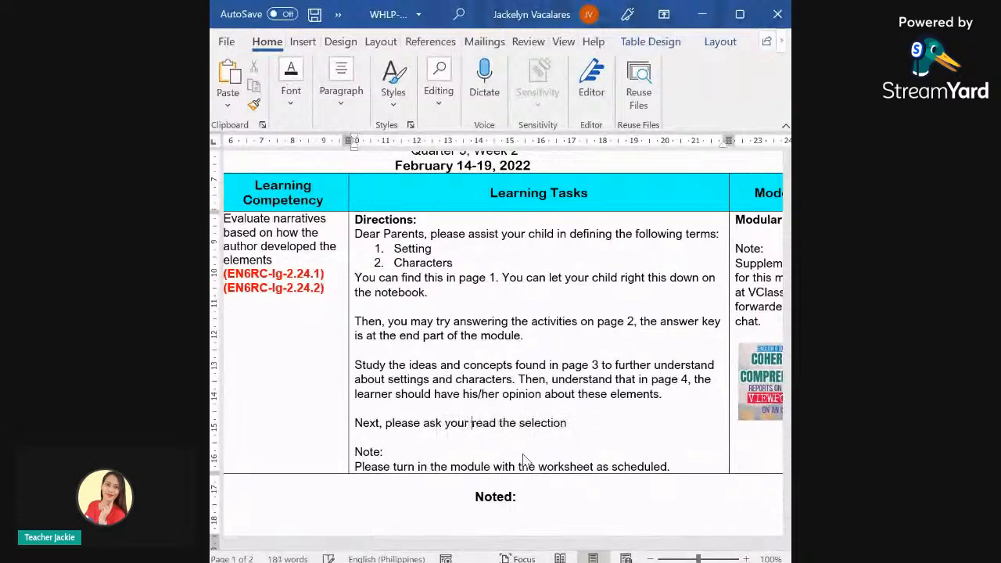
text(child to)
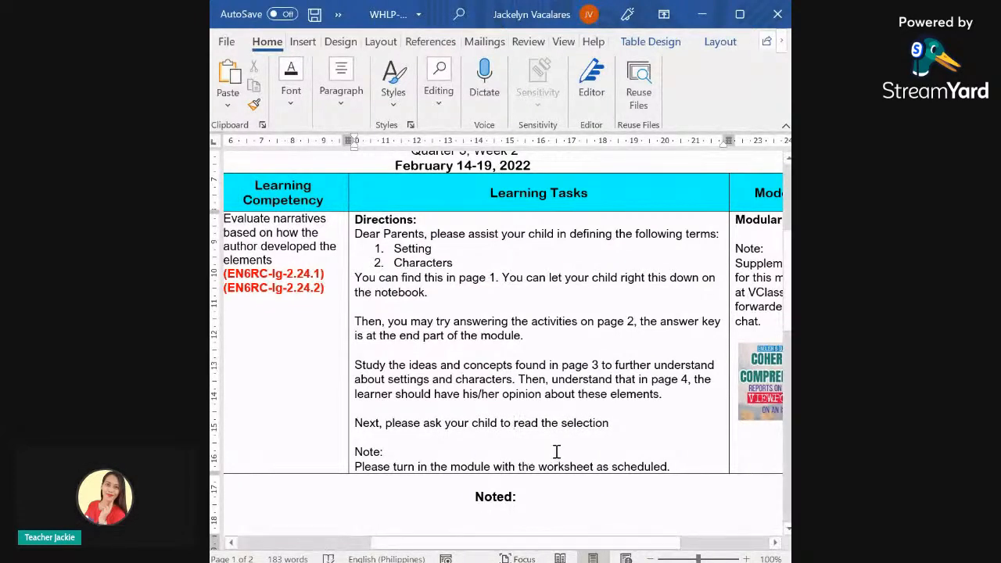
- Complete the sentence after "selection" with the title "The Angel" in quotation marks, followed by "by Hans Christian Abdersen, pages 4-5."
click(648, 427)
text("T)
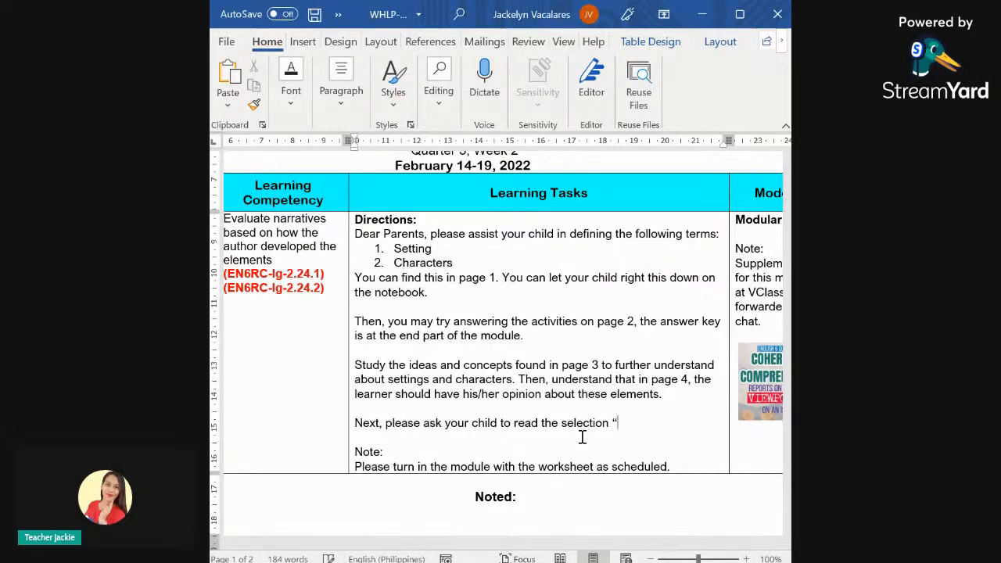
text(he Angel)
text(" )
text(by Hans )
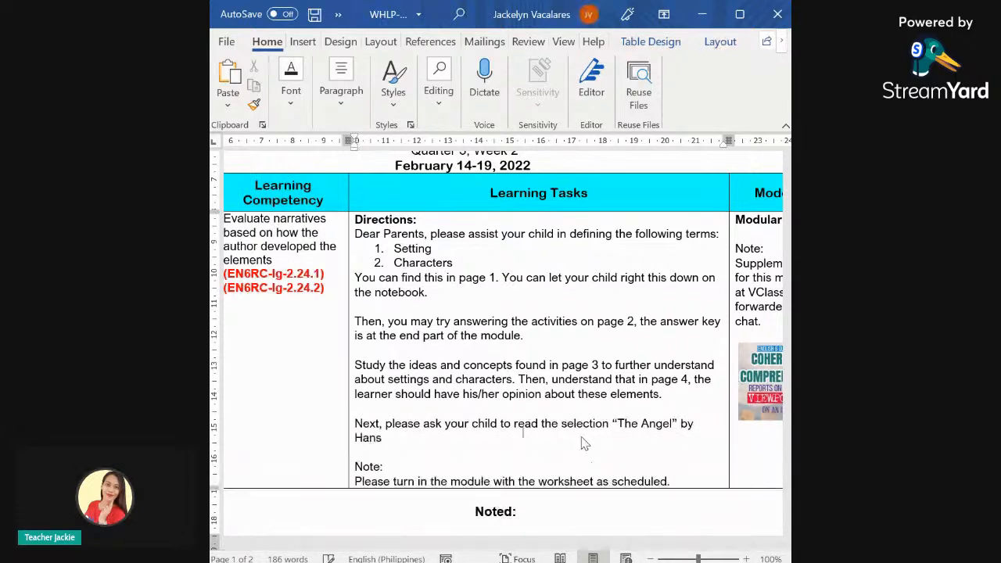
text(Christian)
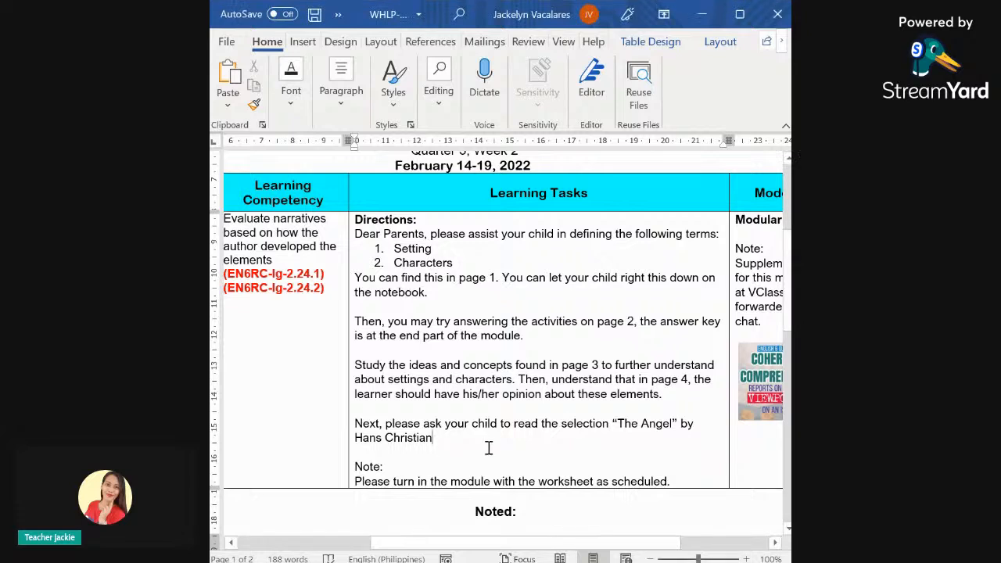
text(Abdersen)
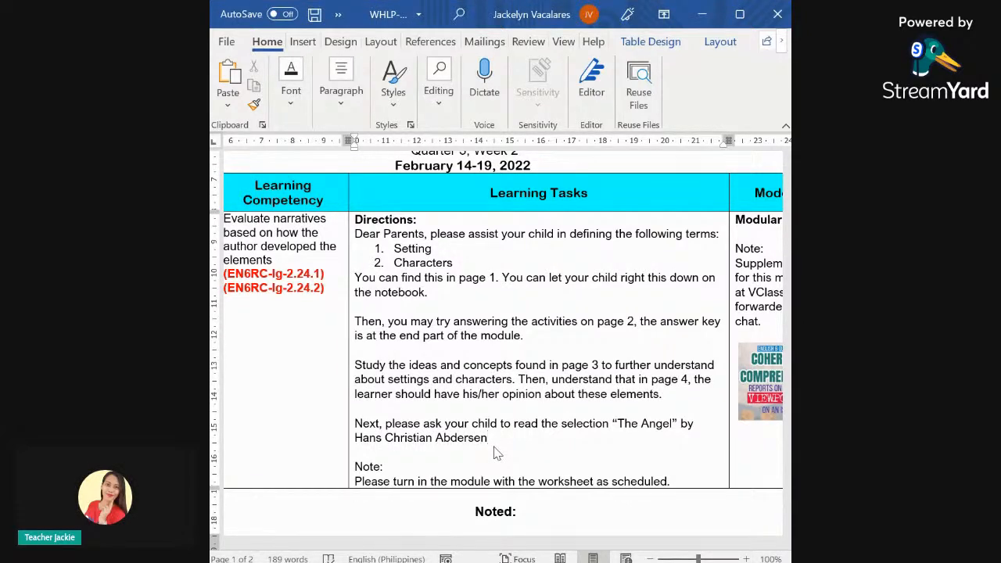
text(, pages)
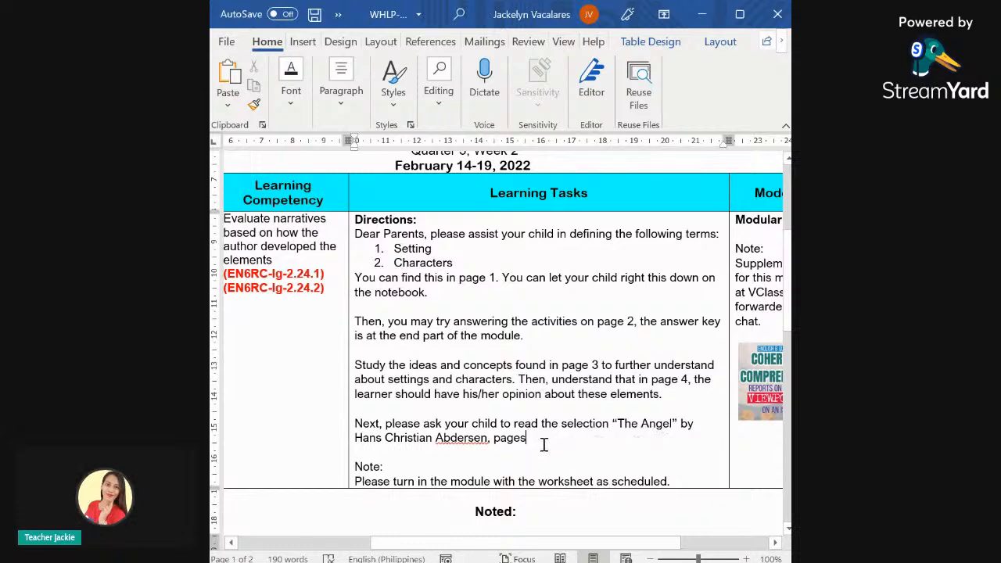
text(4)
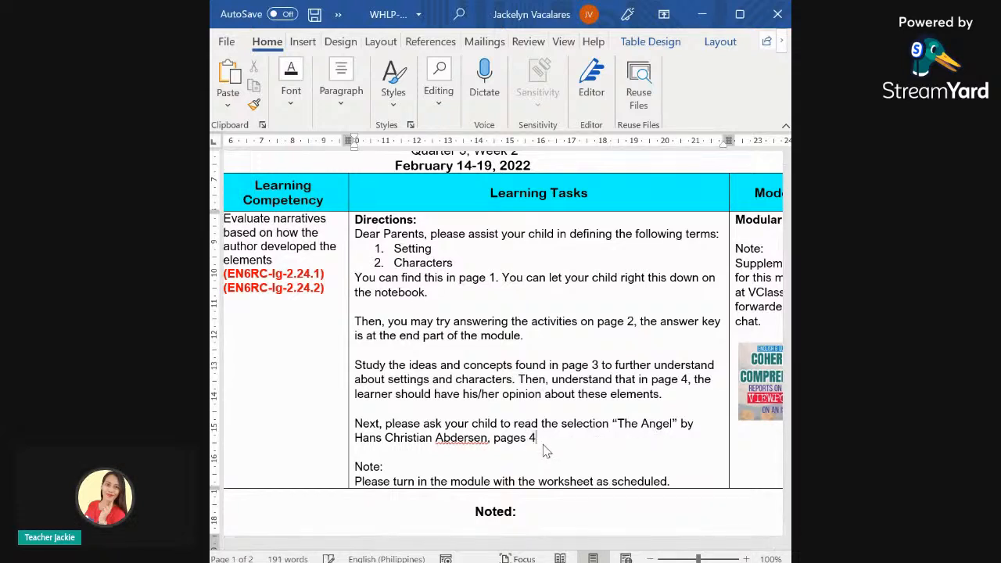
text(-5. A)
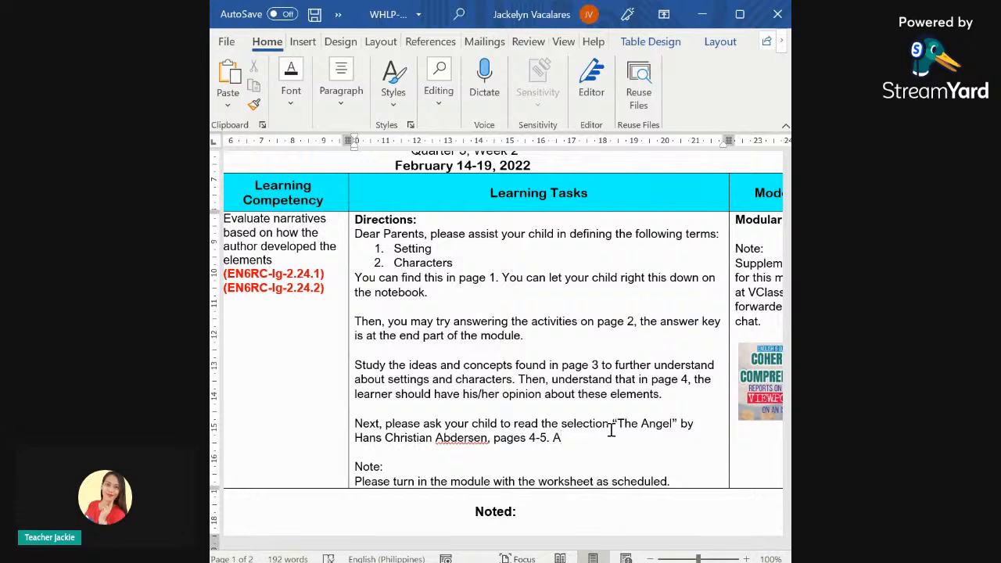
- Continue the paragraph after "pages 4-5." with "Answer Activities 1 and 2 on page 6 orally"
text(nswer Activit)
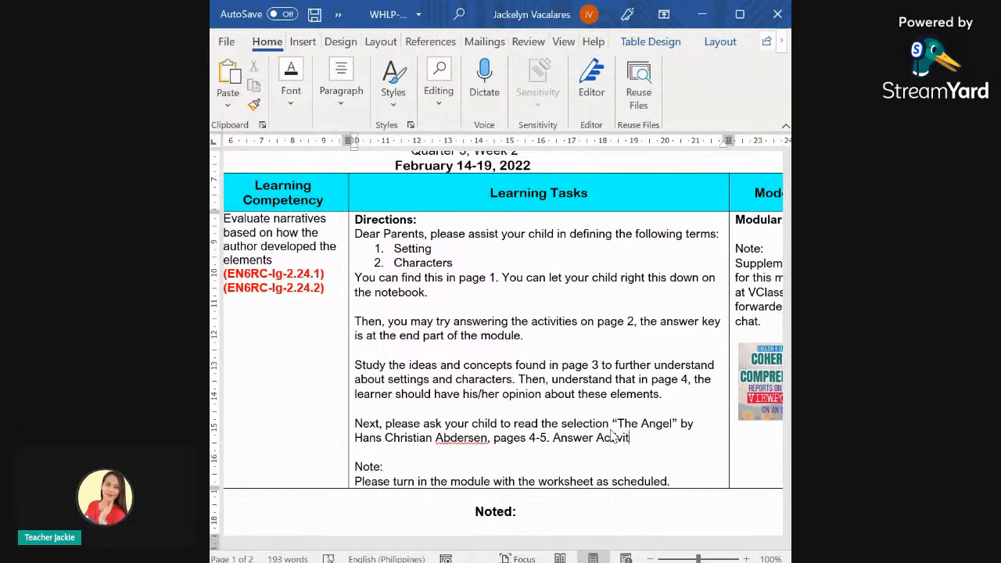
text(ies )
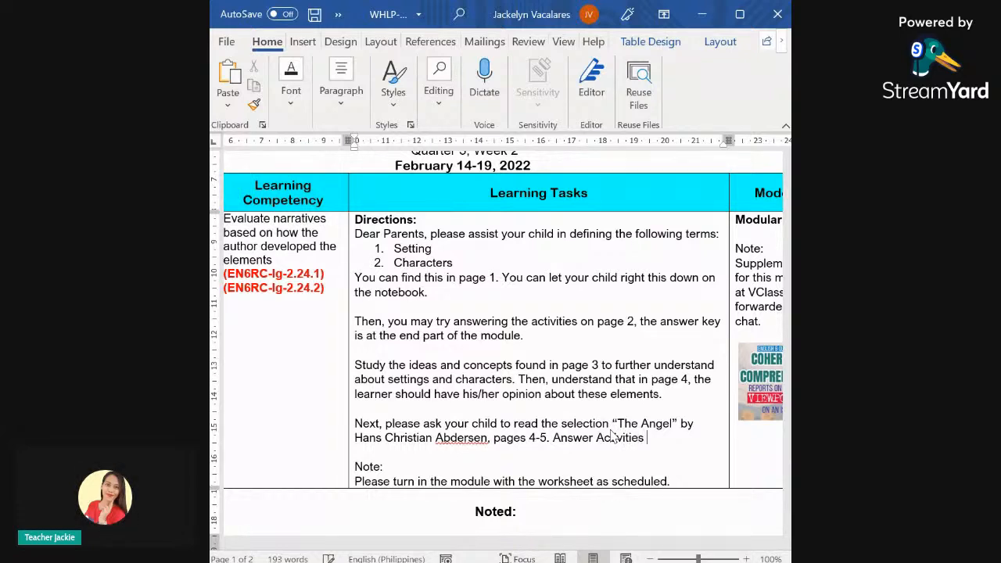
text(1 and 2 on)
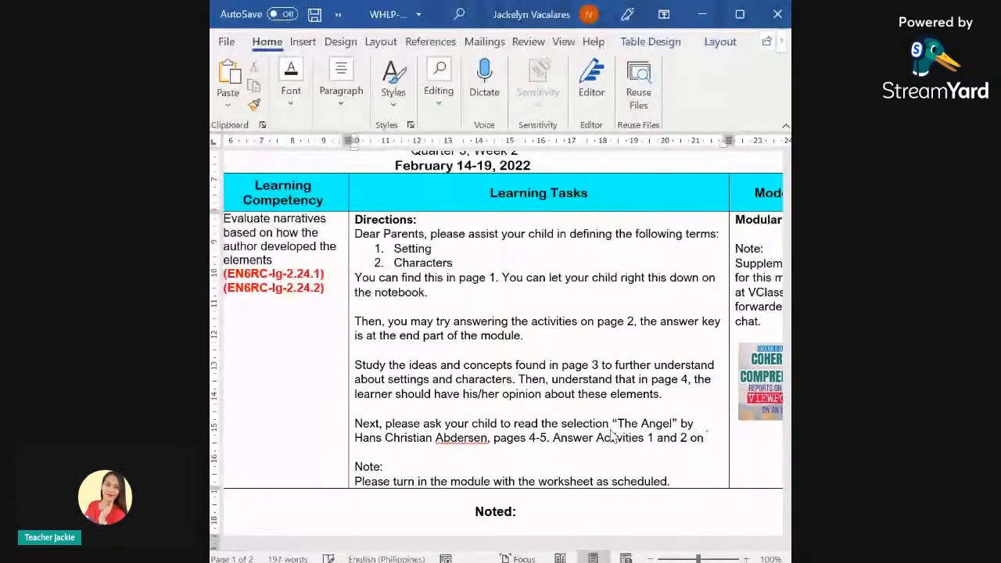
text( page)
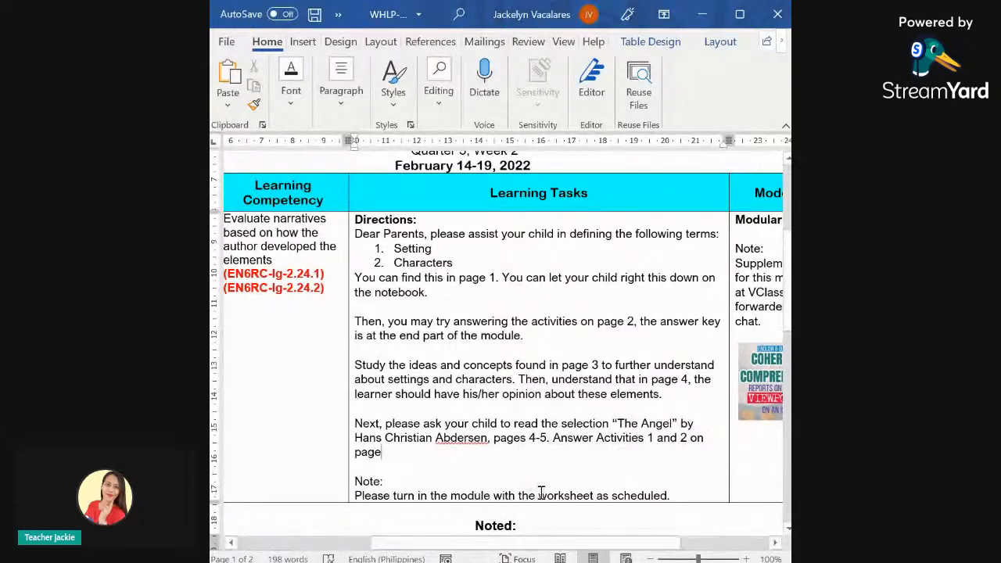
text( 6)
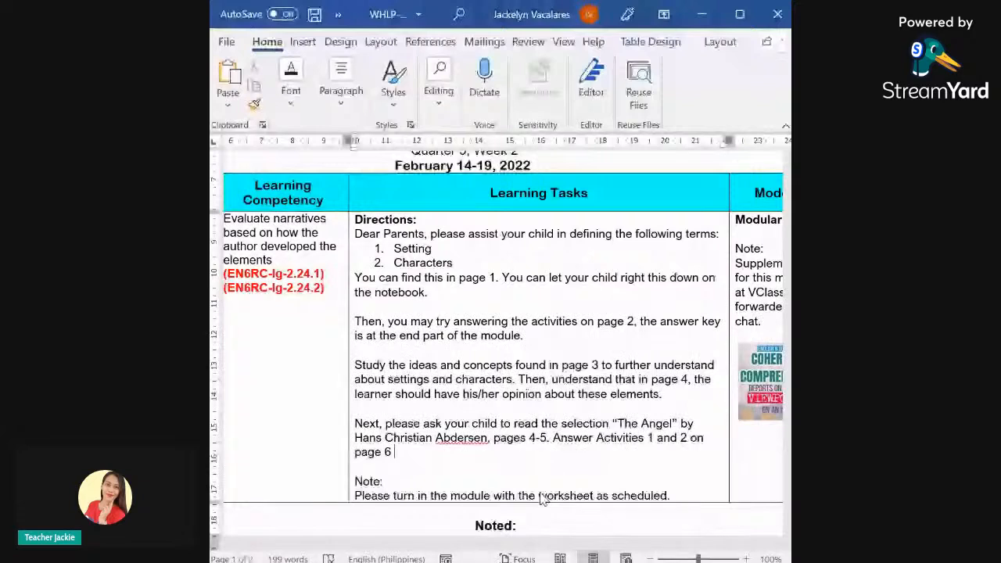
text( orally)
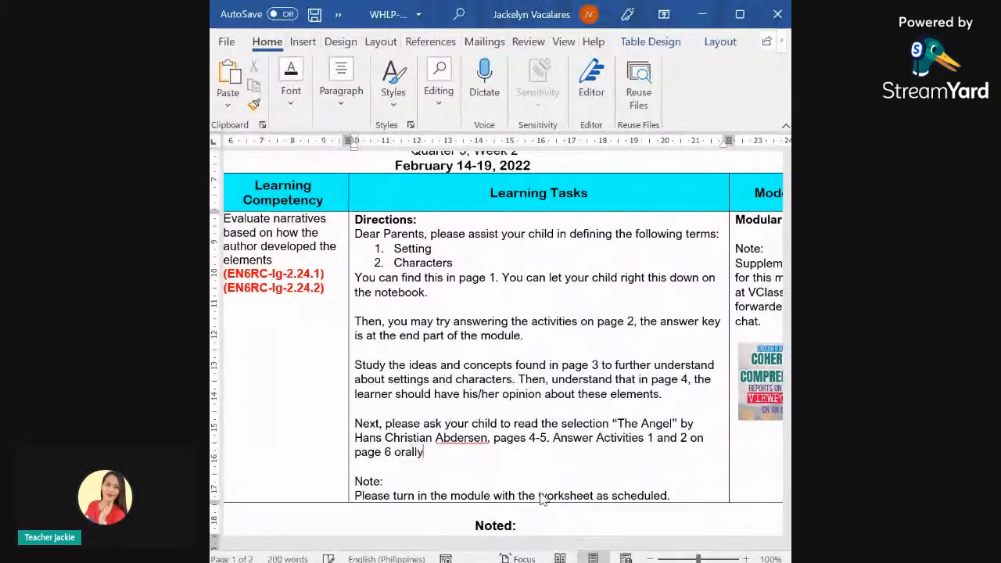
- Reword the start of the Activities 1 and 2 sentence from "Answer" to "Let your child answer"
click(555, 438)
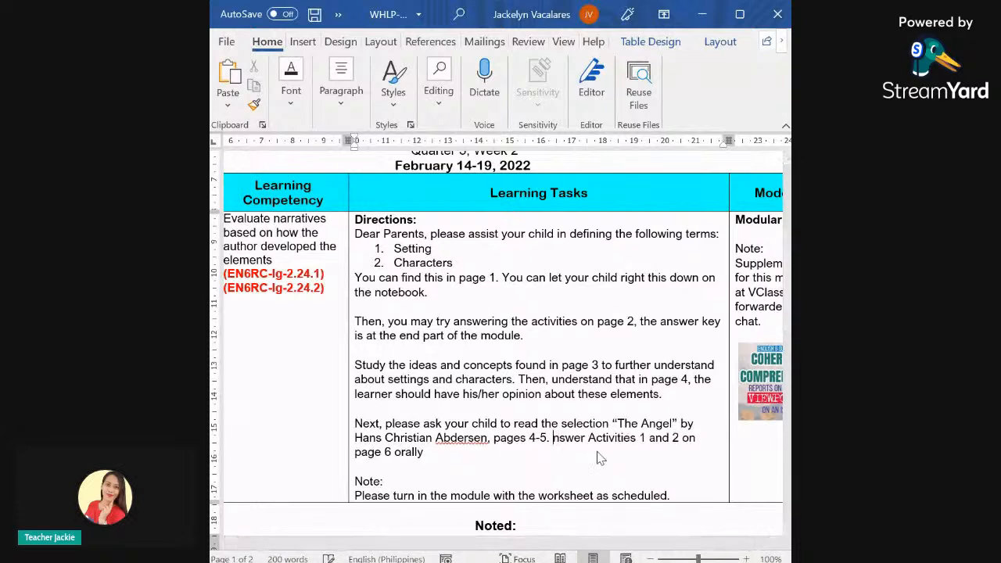
key(BackSpace)
text(Let)
text( the)
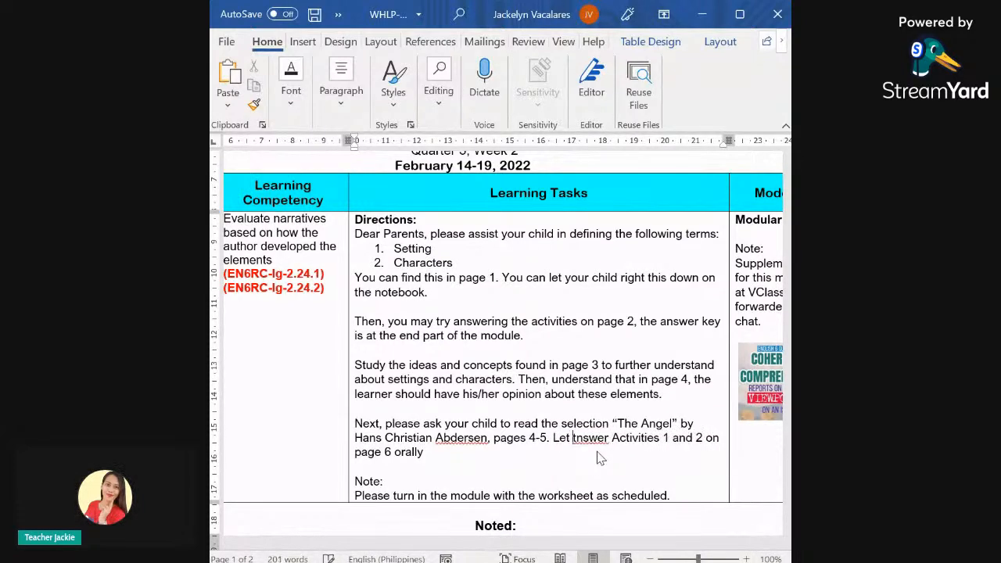
key(BackSpace)
key(BackSpace)
key(BackSpace)
key(BackSpace)
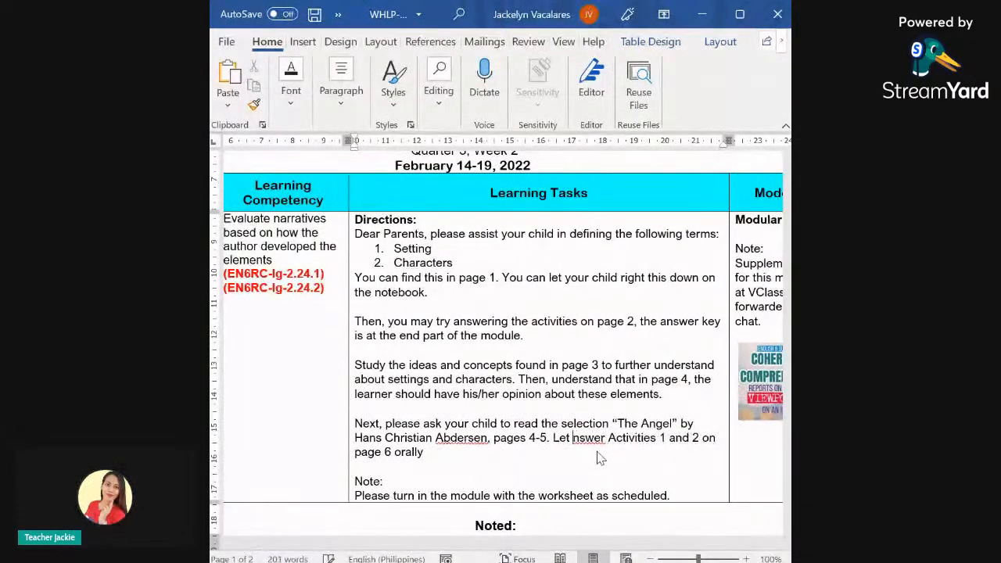
text(your child)
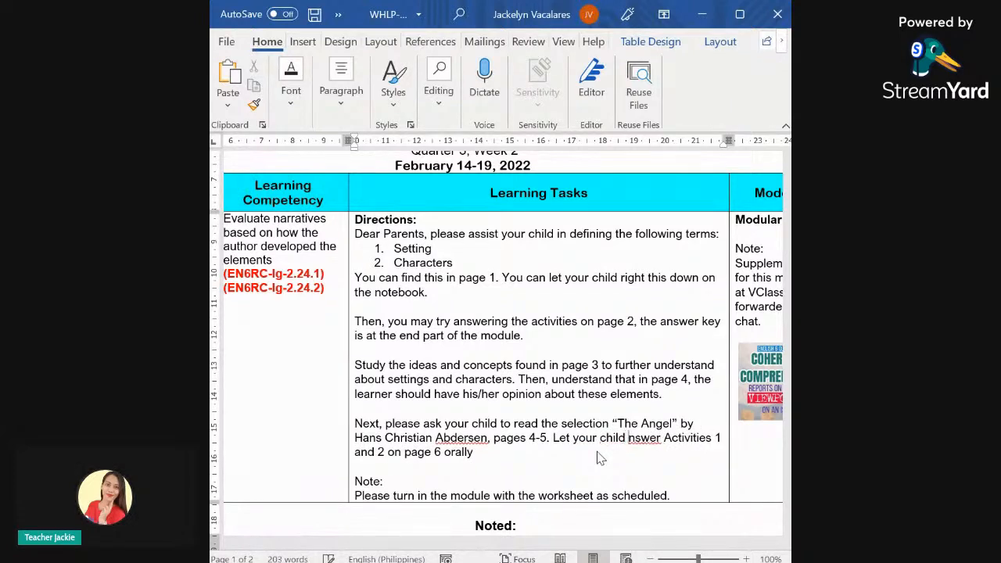
text( a)
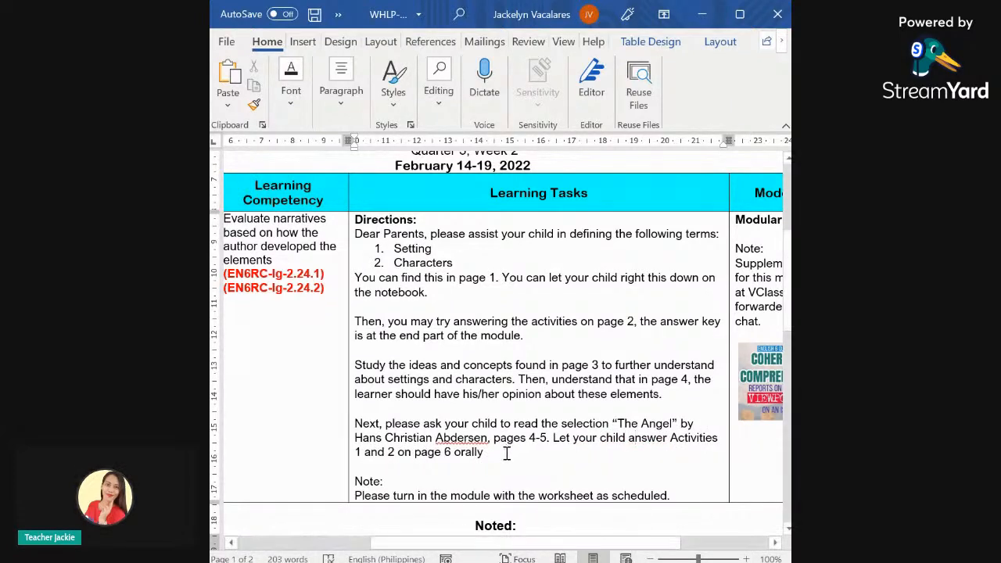
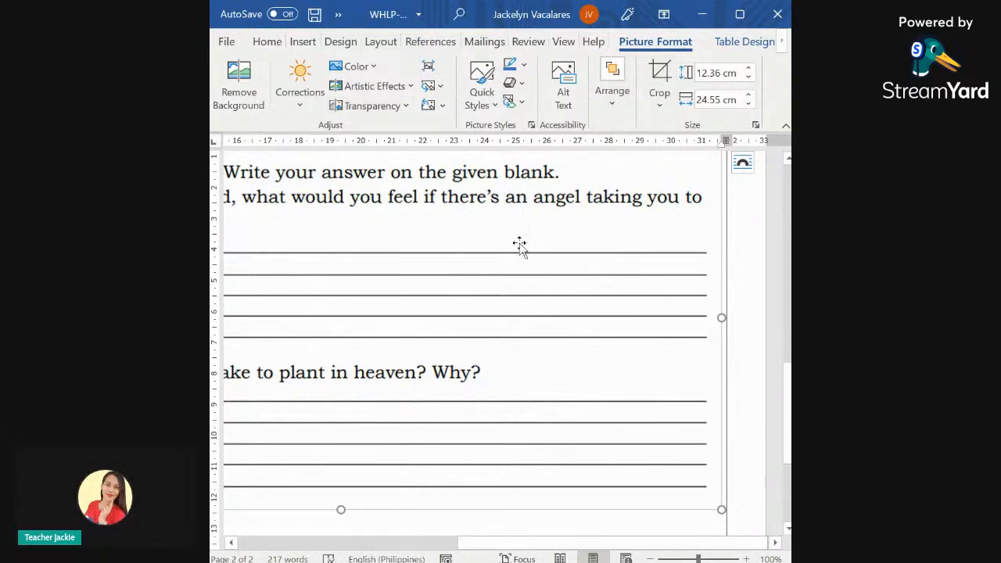
- Set the height of the Activity 3 worksheet picture to 3 cm
click(718, 72)
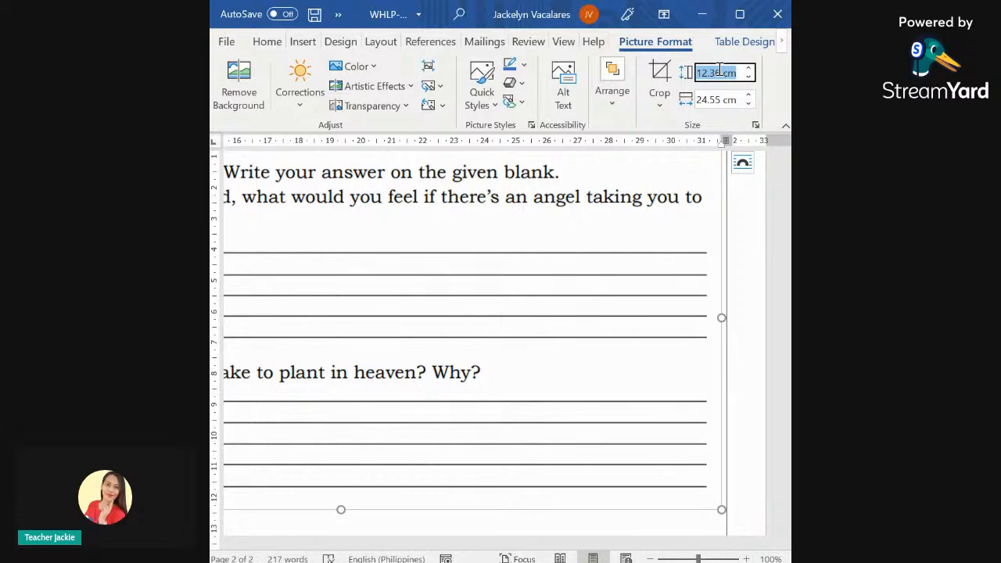
text(3)
key(Return)
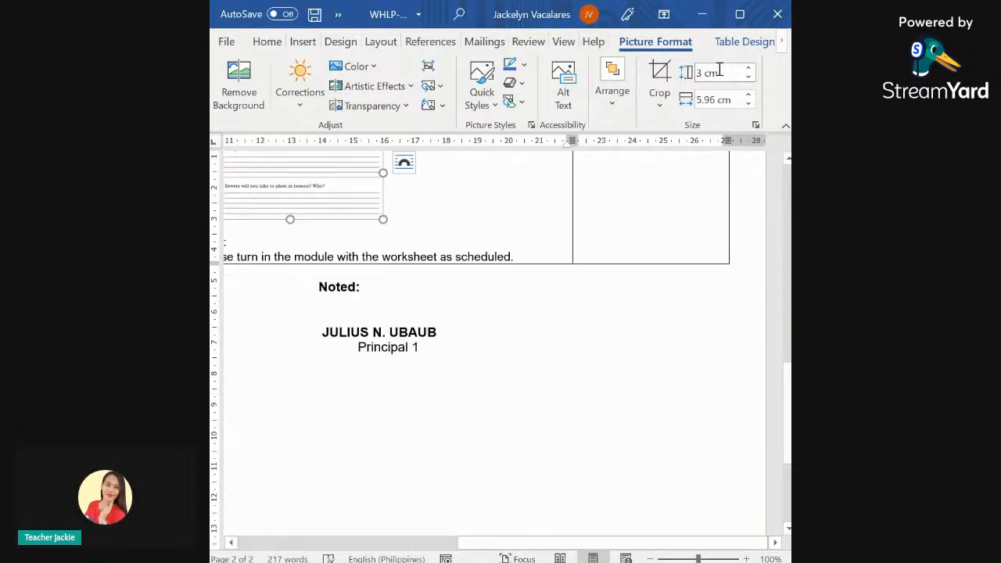
- Resize the Activity 3 picture proportionally to about 5.98 cm high and 11.88 cm wide so it fills the Learning Tasks column
drag(614, 542, 509, 552)
scroll(666, 353, up, 4)
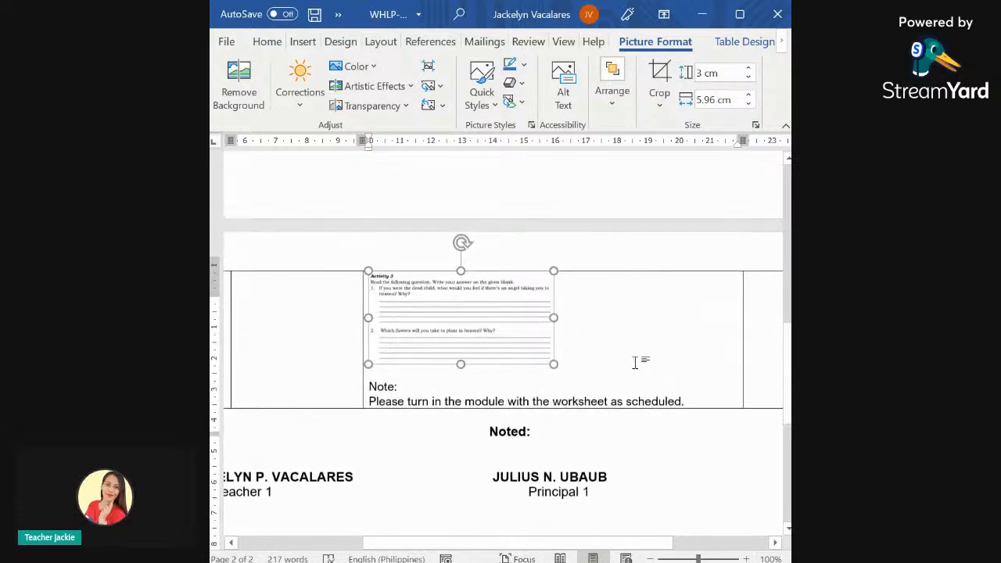
scroll(635, 362, up, 3)
scroll(635, 363, down, 1)
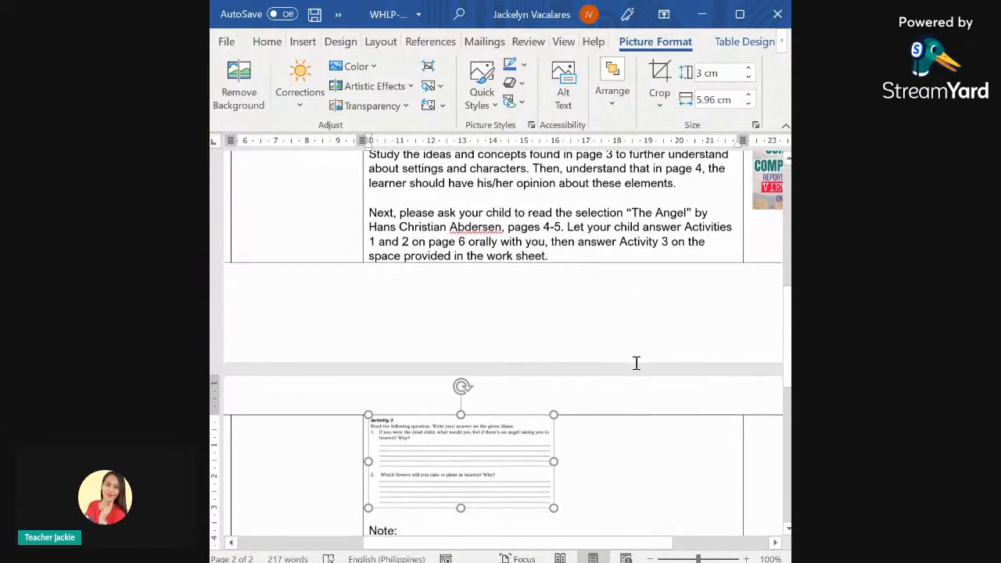
scroll(636, 363, down, 3)
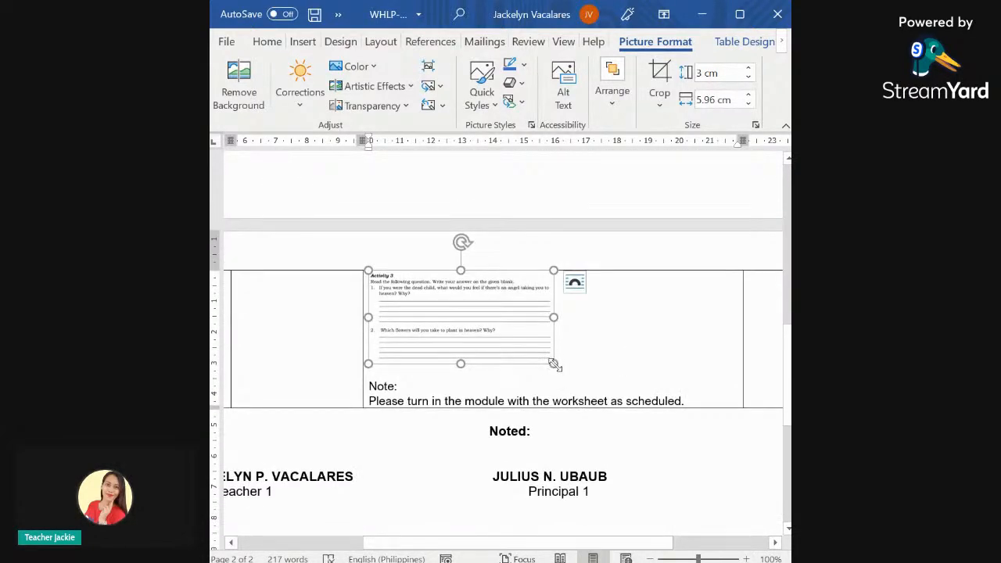
drag(554, 364, 675, 455)
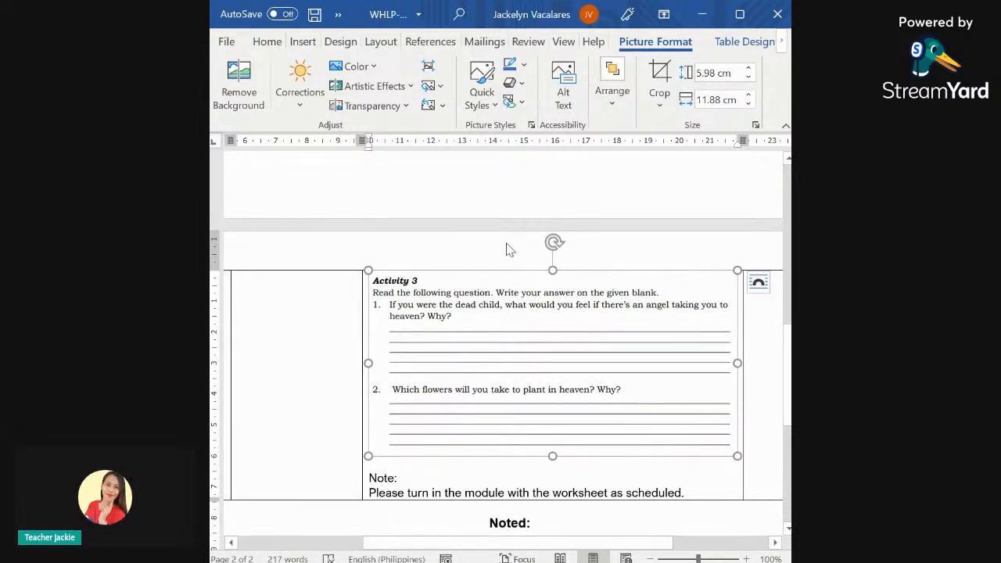
scroll(531, 267, up, 3)
scroll(531, 267, down, 2)
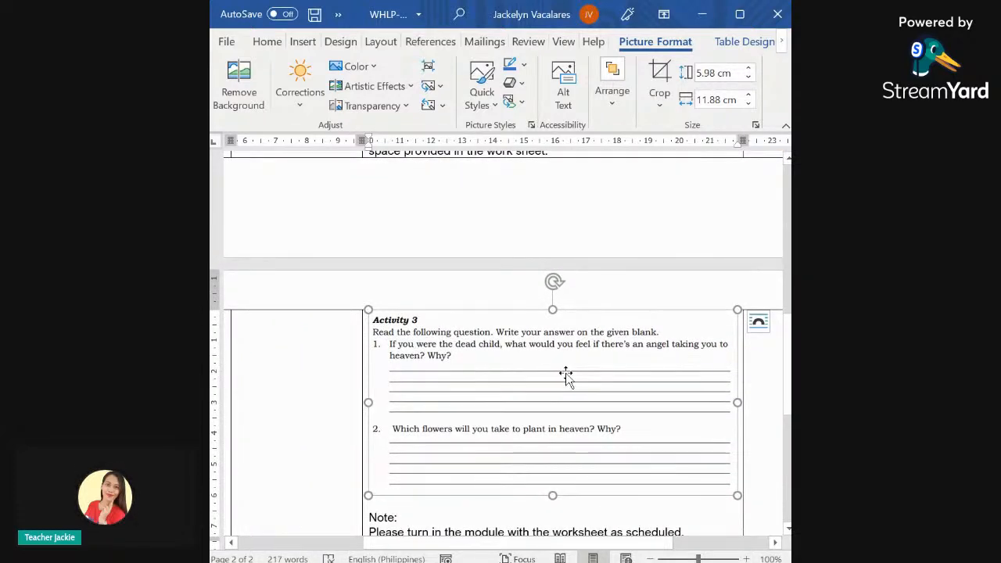
scroll(567, 379, down, 2)
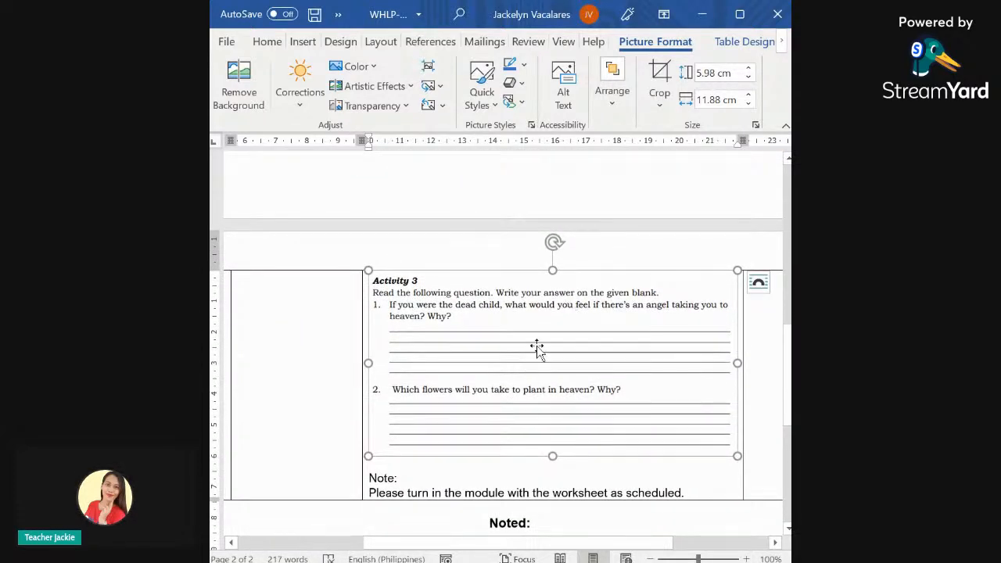
scroll(498, 356, down, 2)
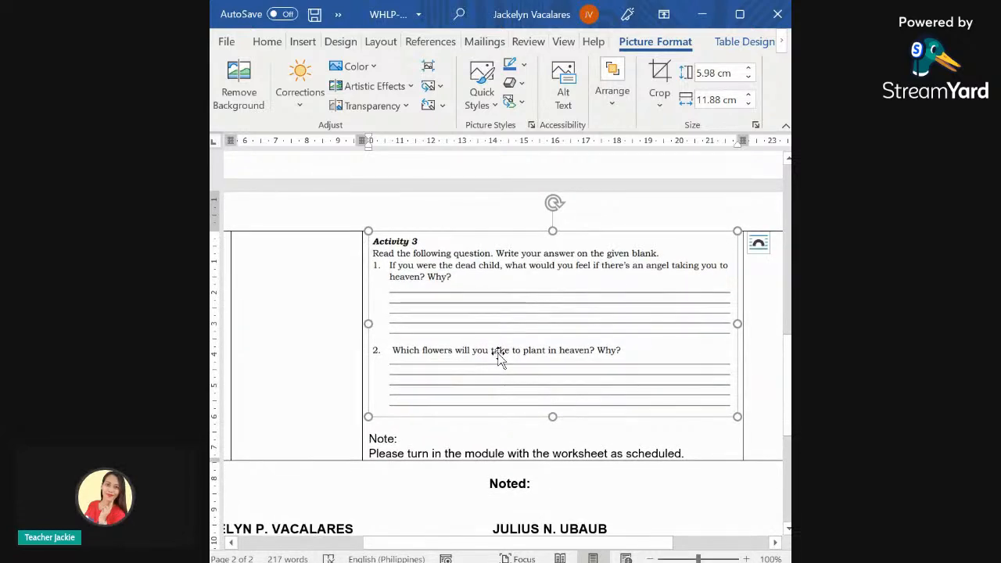
scroll(498, 355, down, 1)
scroll(498, 356, up, 3)
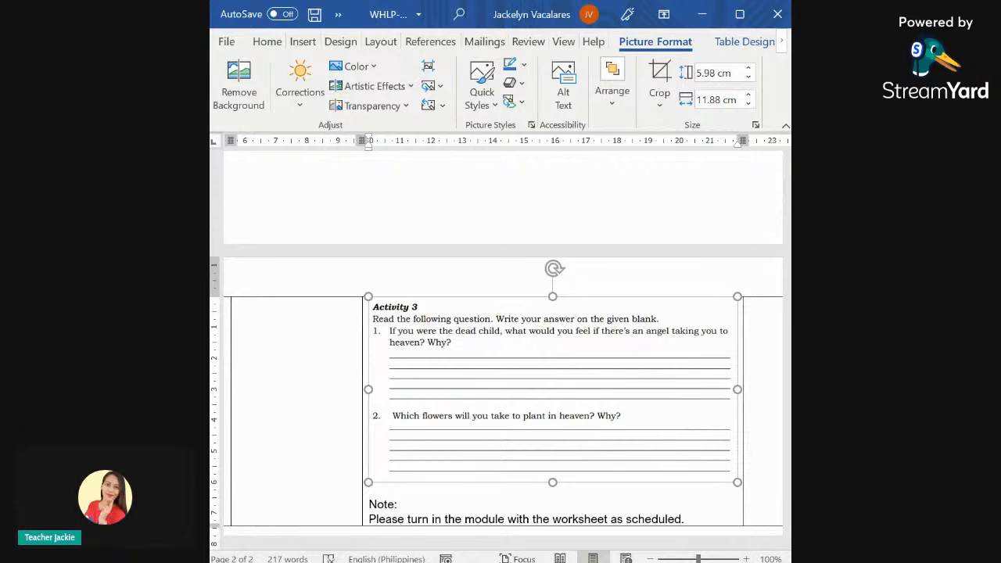
- Below the Activity 3 picture, add a paragraph above the Note beginning "Continue practicing on your own for the portions"
mouse_move(785, 384)
mouse_down()
mouse_move(787, 307)
mouse_move(788, 415)
mouse_up()
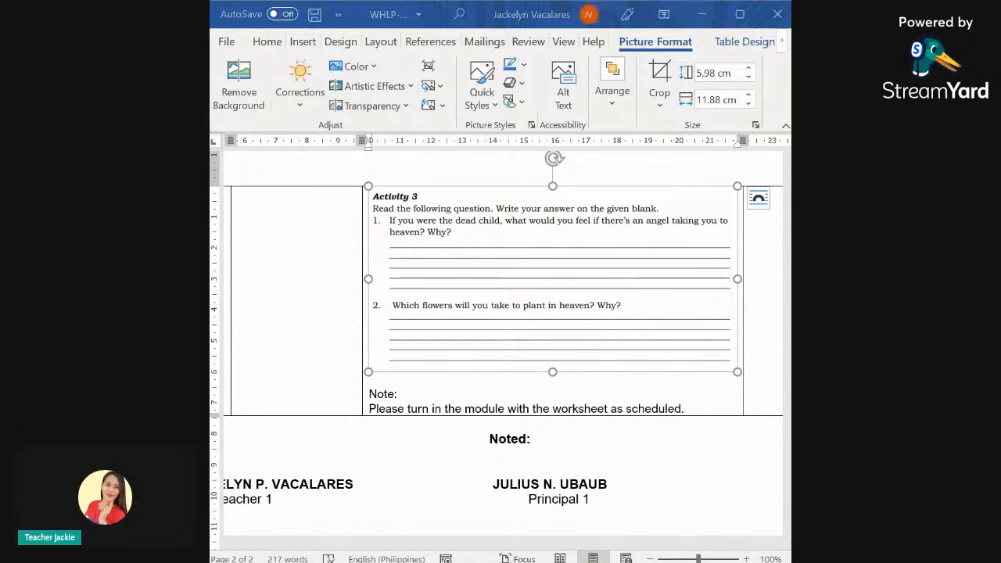
click(447, 379)
key(Return)
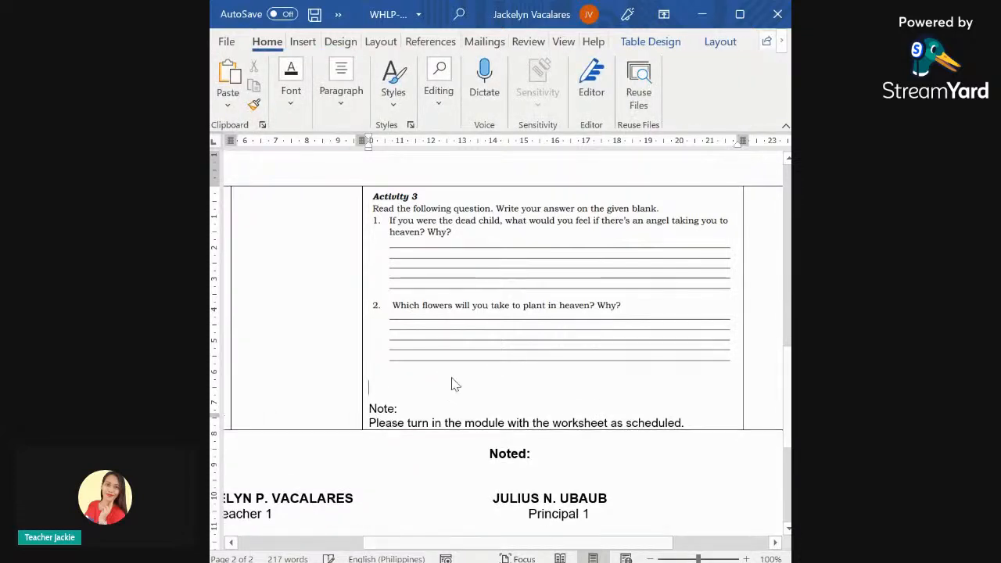
key(Up)
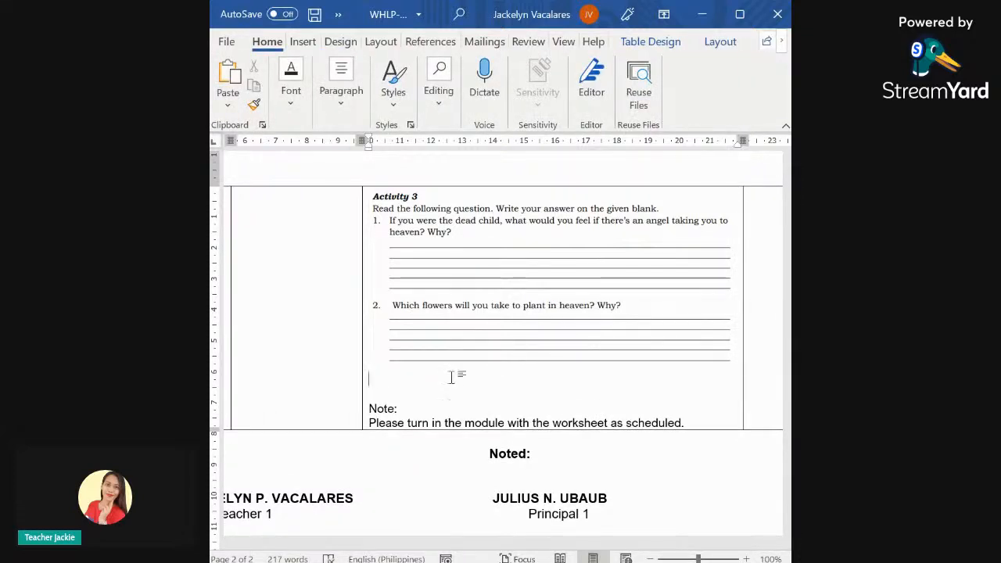
text(Continue )
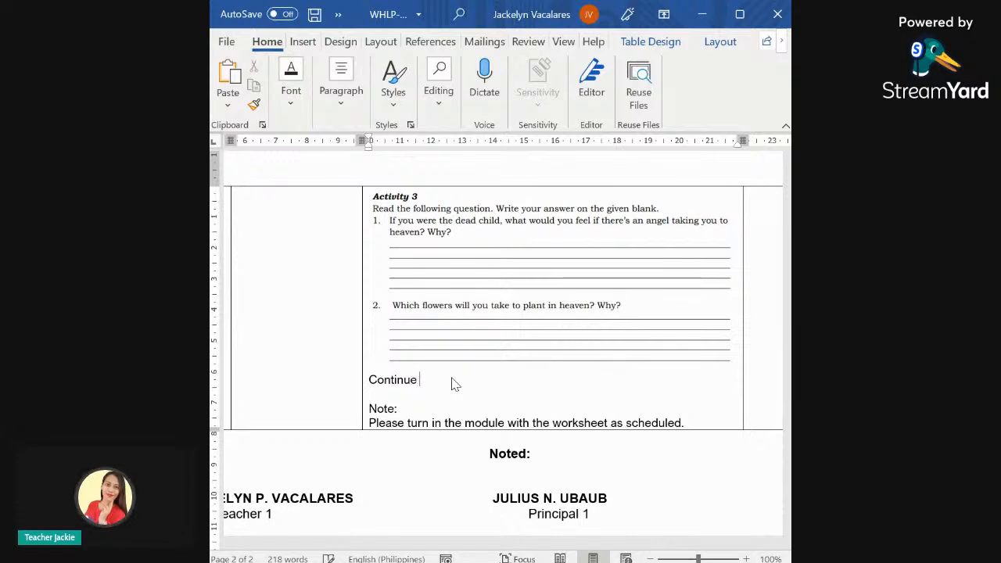
text(practi)
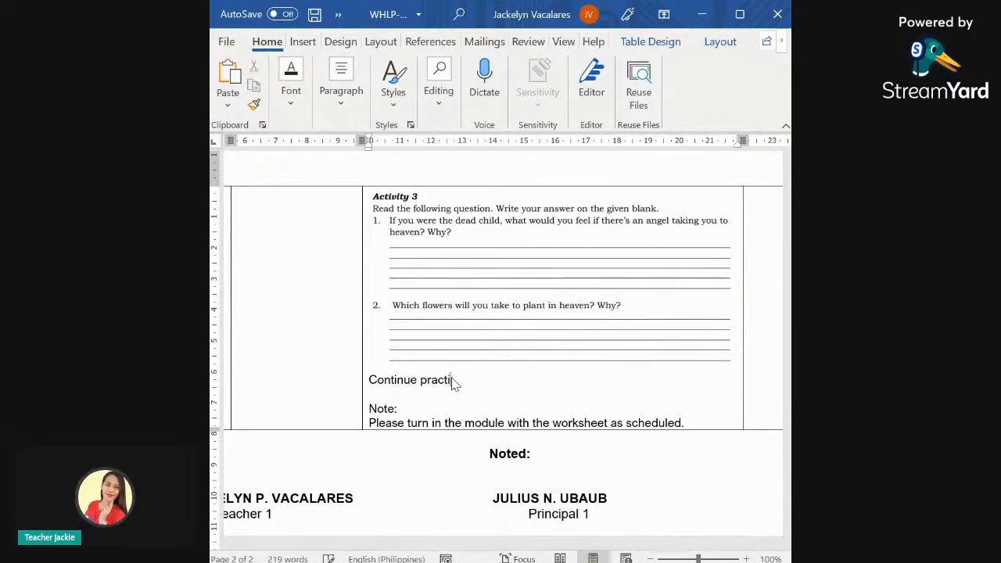
text(cing on your)
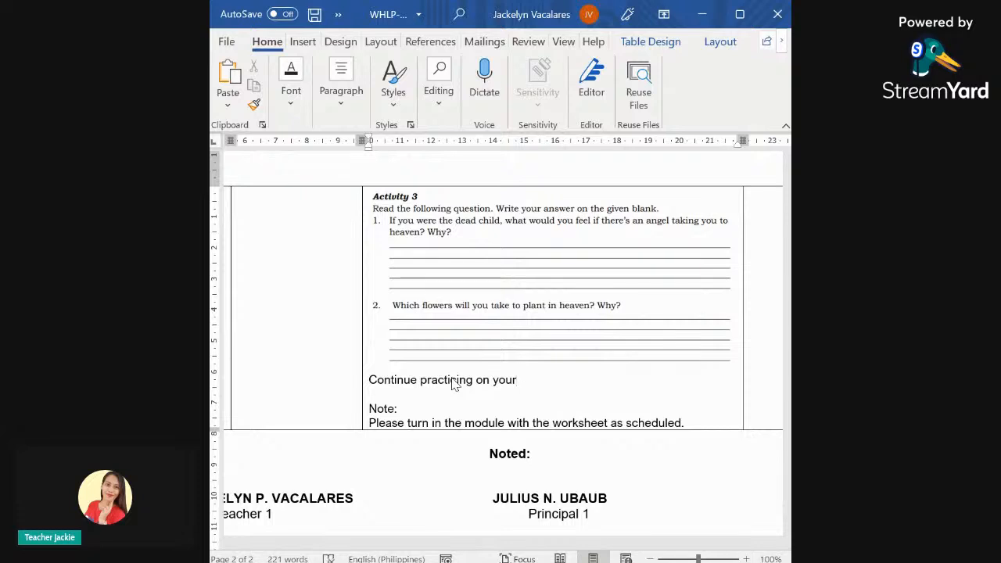
text( own for the )
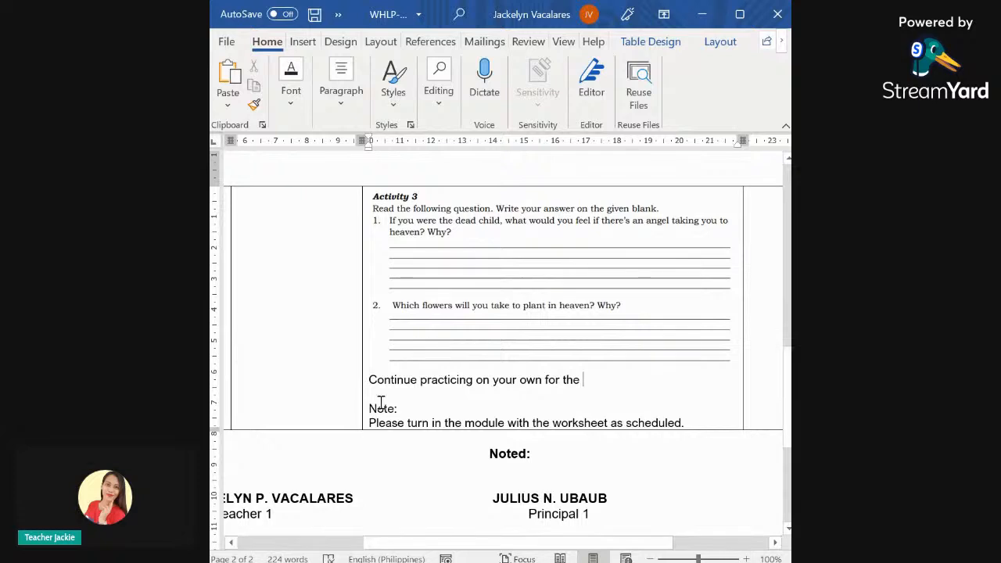
text(portions)
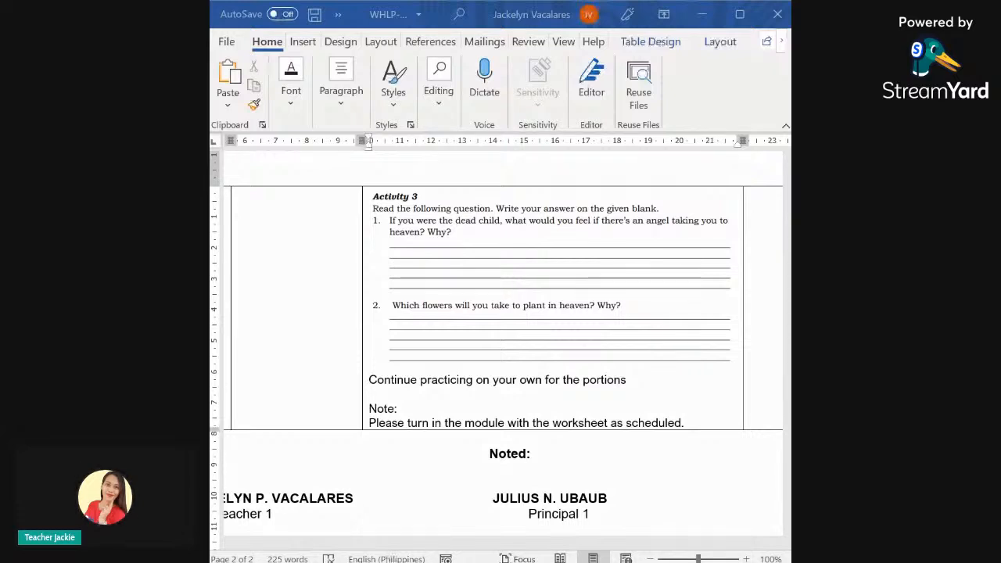
- Complete the practice sentence with "What I Have Learned" and What I Can Do" found on pages 7-8
text("What I Have Learned" )
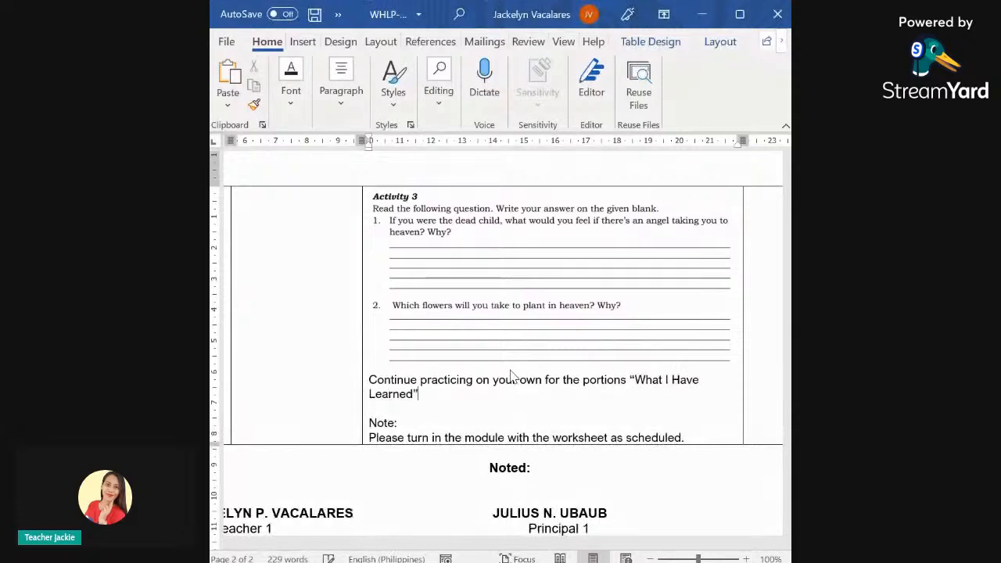
text(and What I)
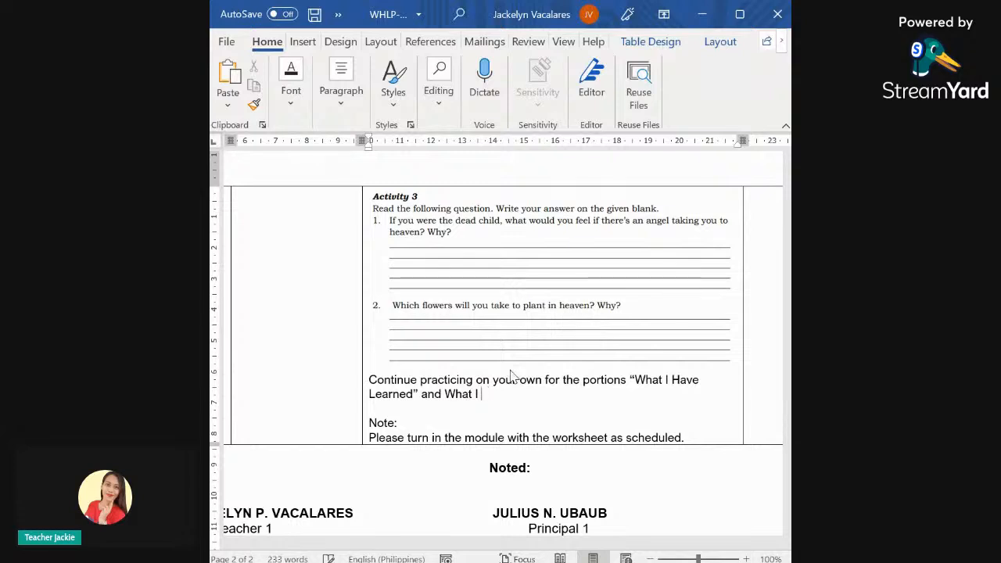
text( Can Do)
text(" fo)
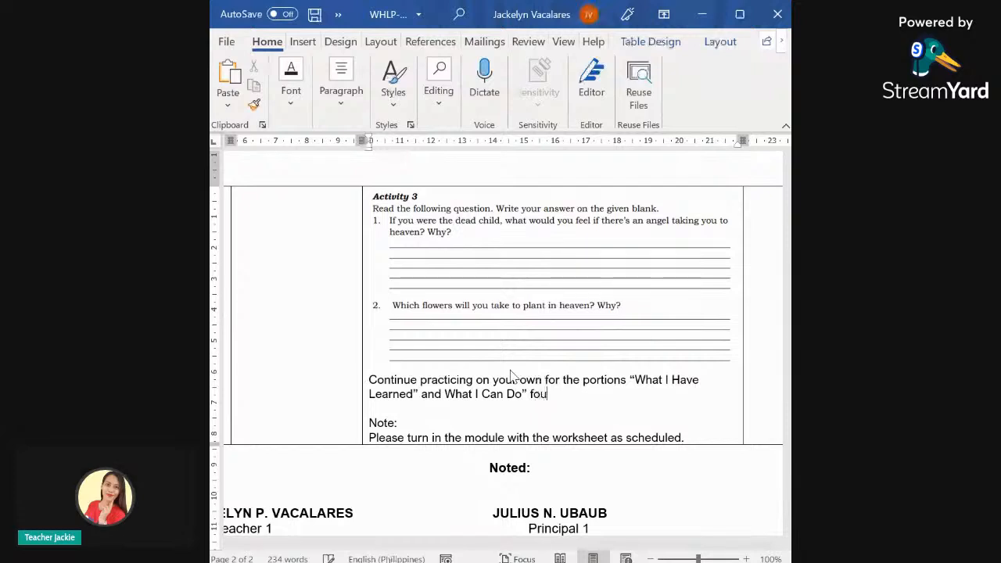
text(und on pages)
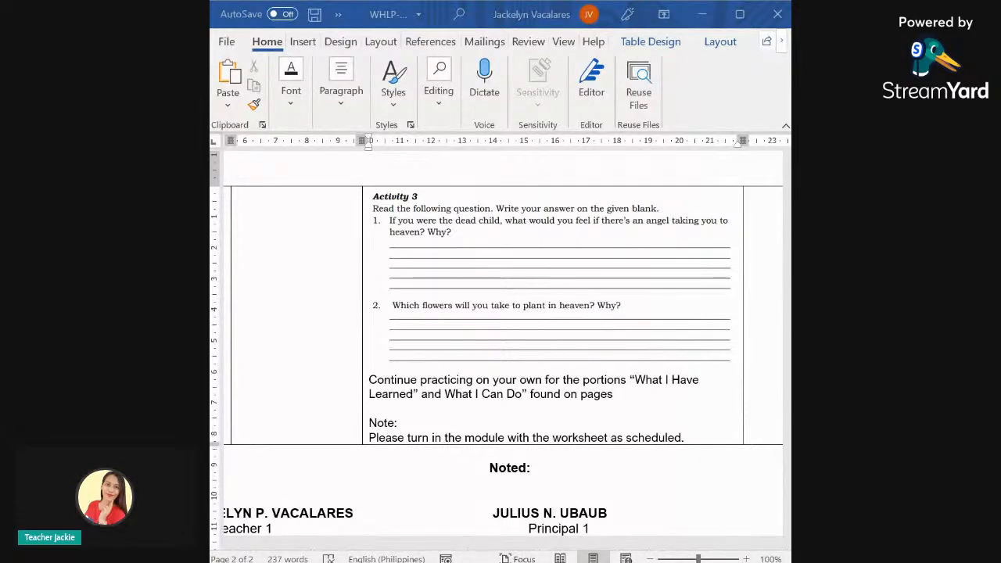
click(634, 394)
text(7)
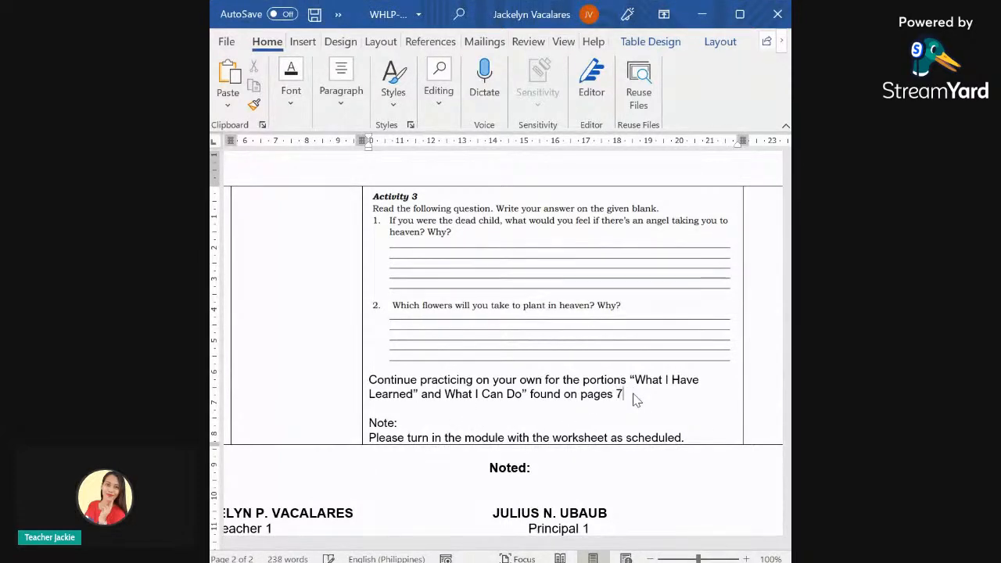
text(-7)
key(BackSpace)
text(8.)
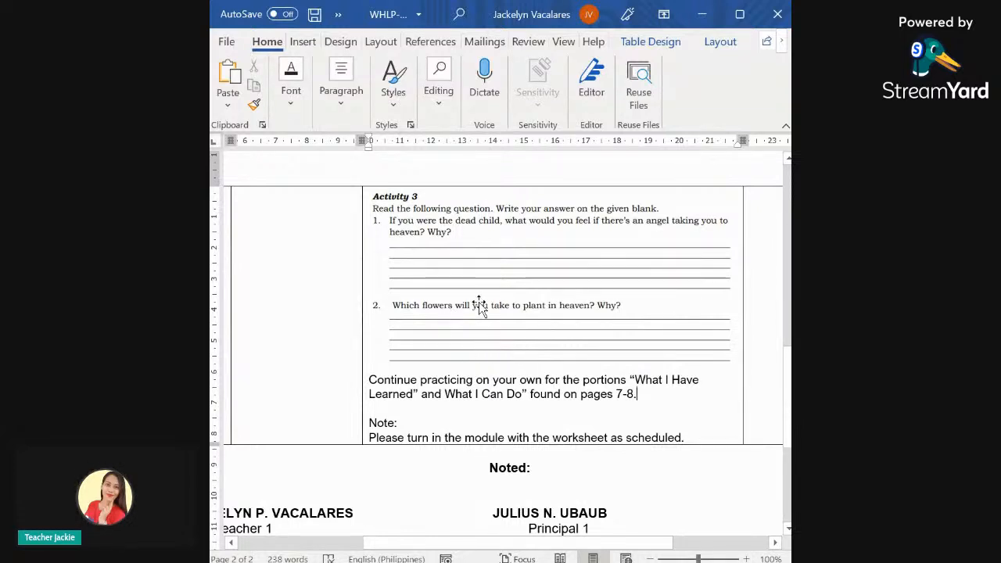
- Begin a separate paragraph between the pages 7-8 sentence and the Note with "Finally, read the passage" and an opening quotation mark
scroll(480, 305, down, 1)
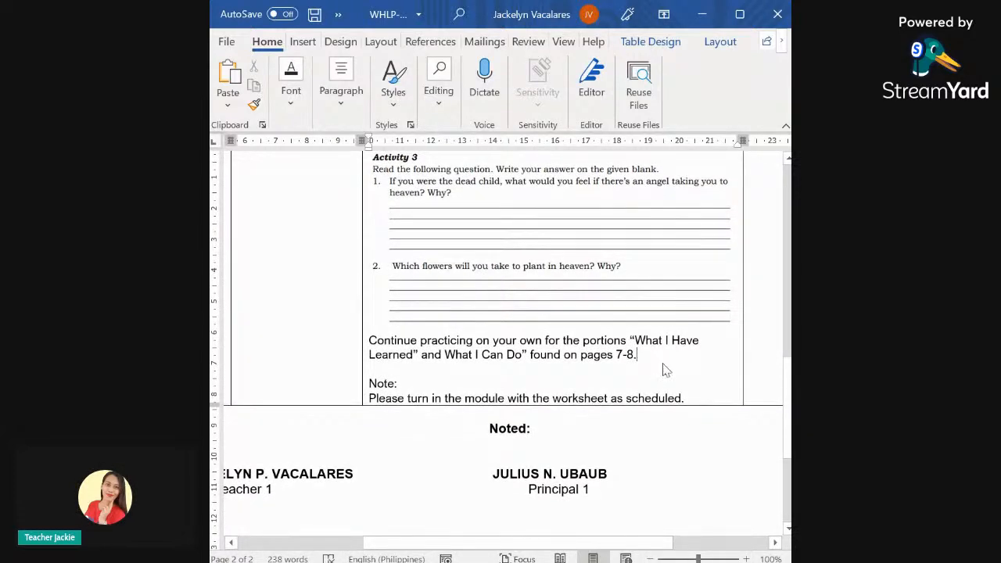
key(Return)
text(F)
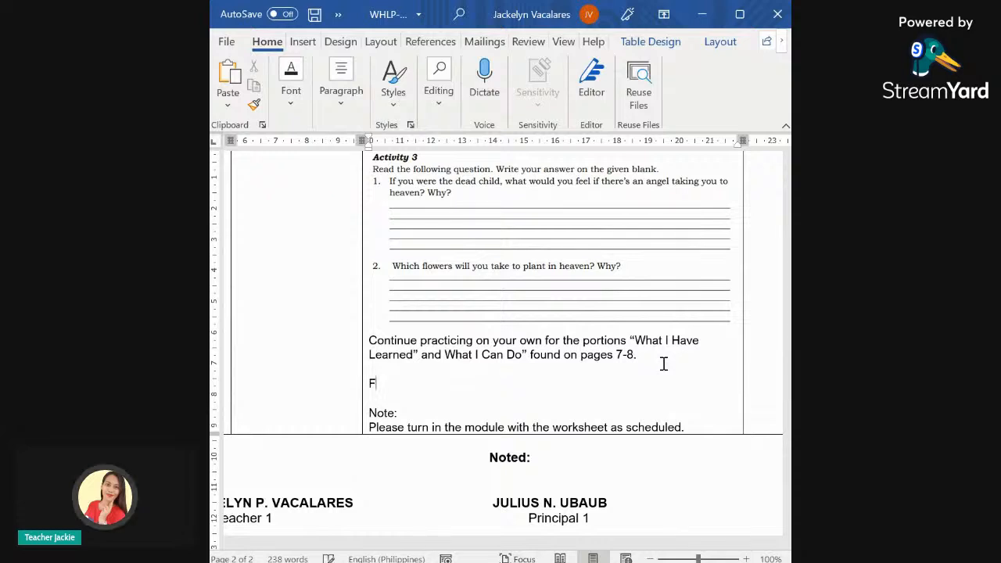
text(inally)
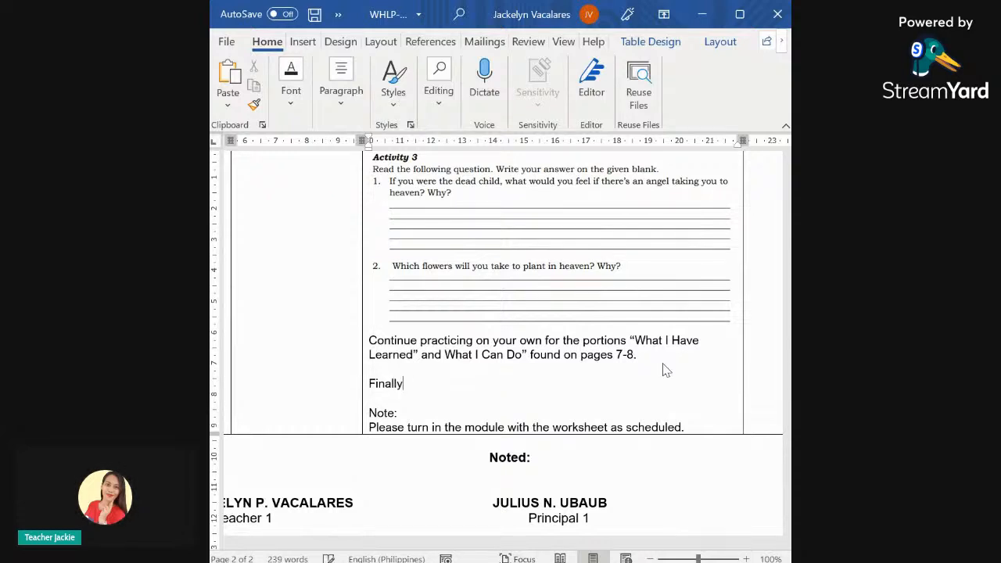
text(,)
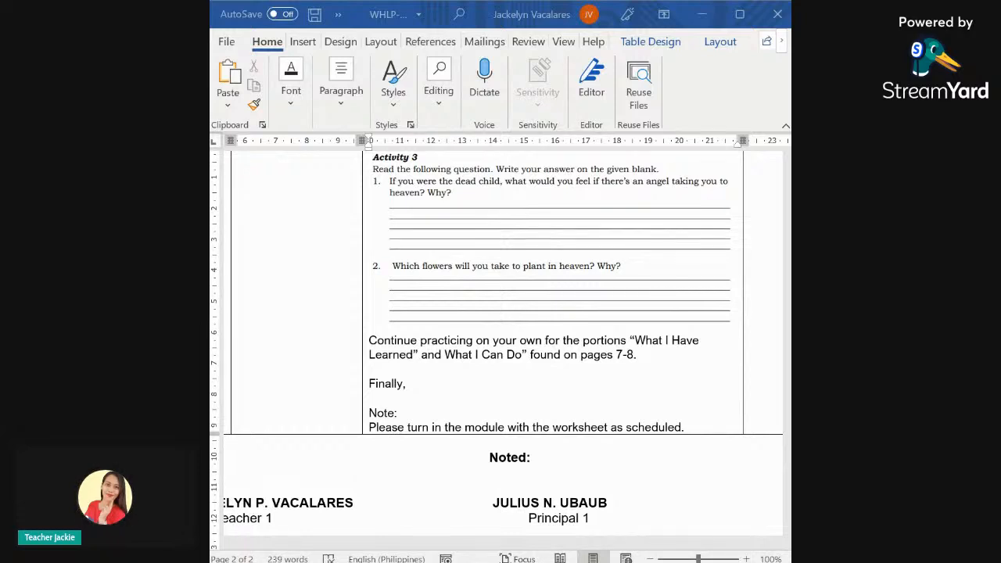
text(r)
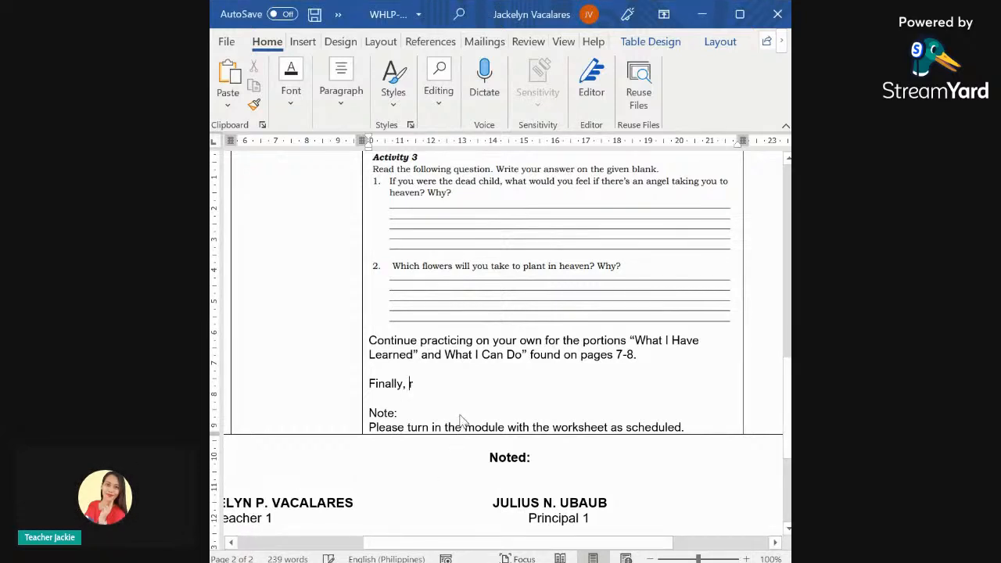
text(ead the )
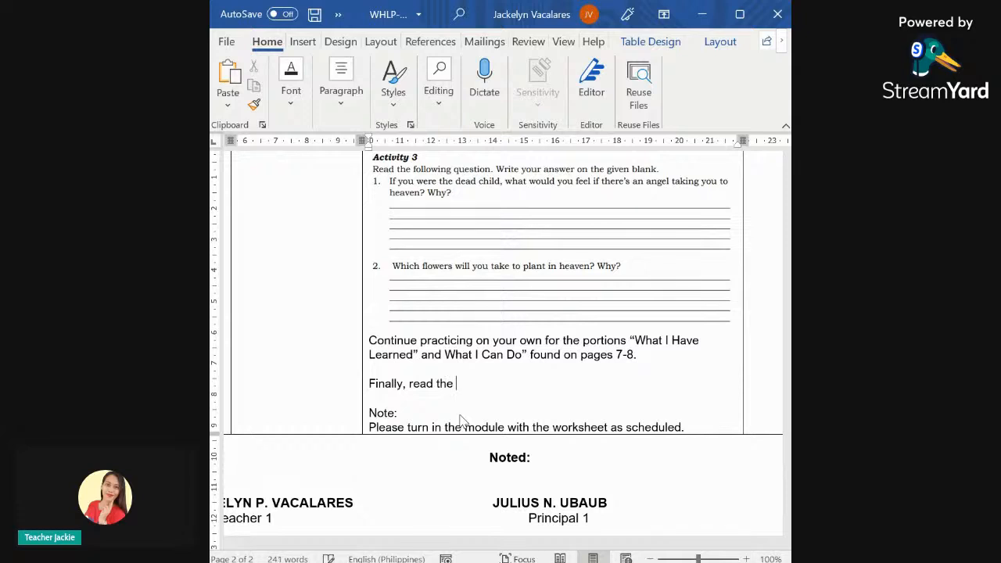
text(passage)
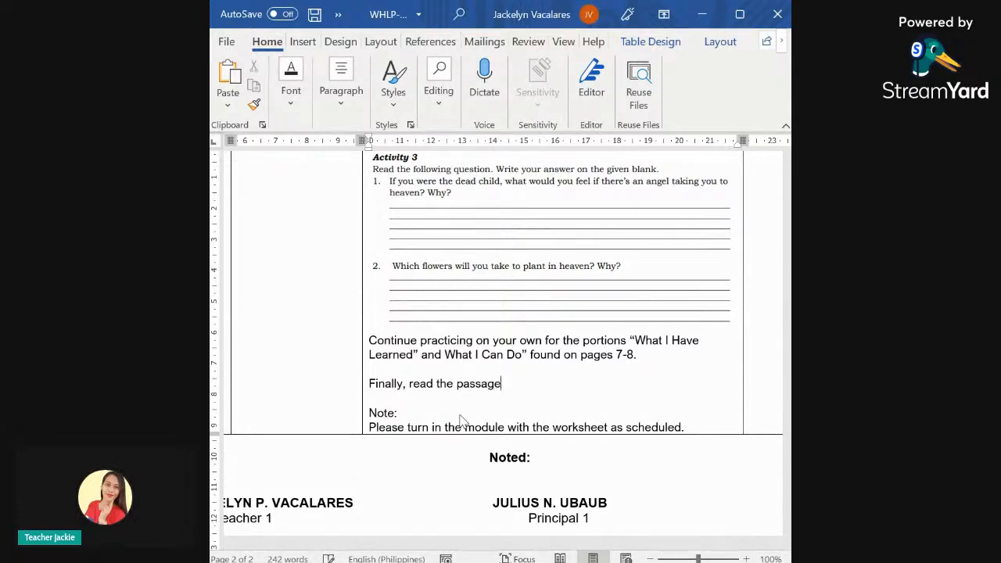
text( ")
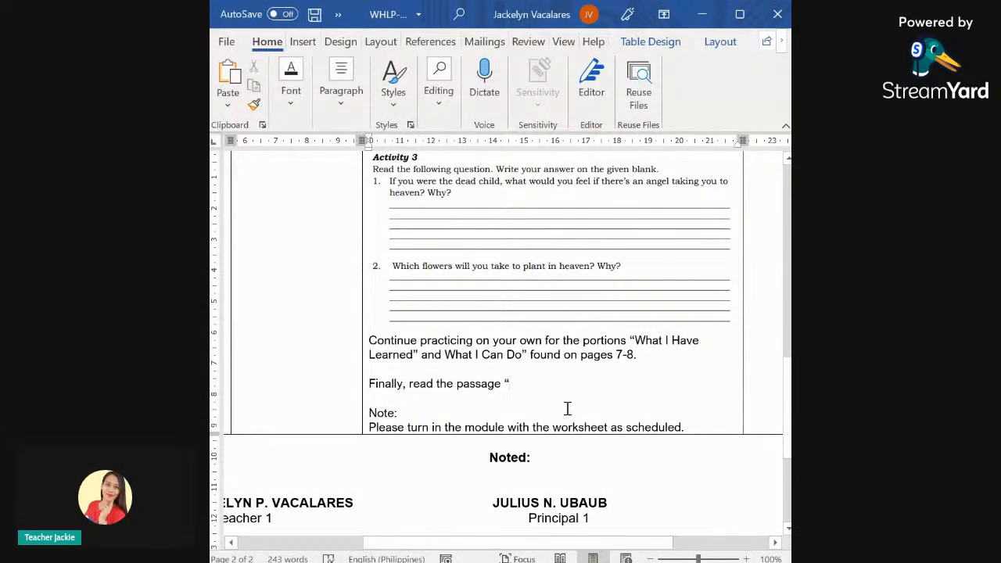
- Complete the final sentence with the passage title "The Educated Man and the Peasant" and the words "on pages 9-10 for Assessment."
text(The Ed)
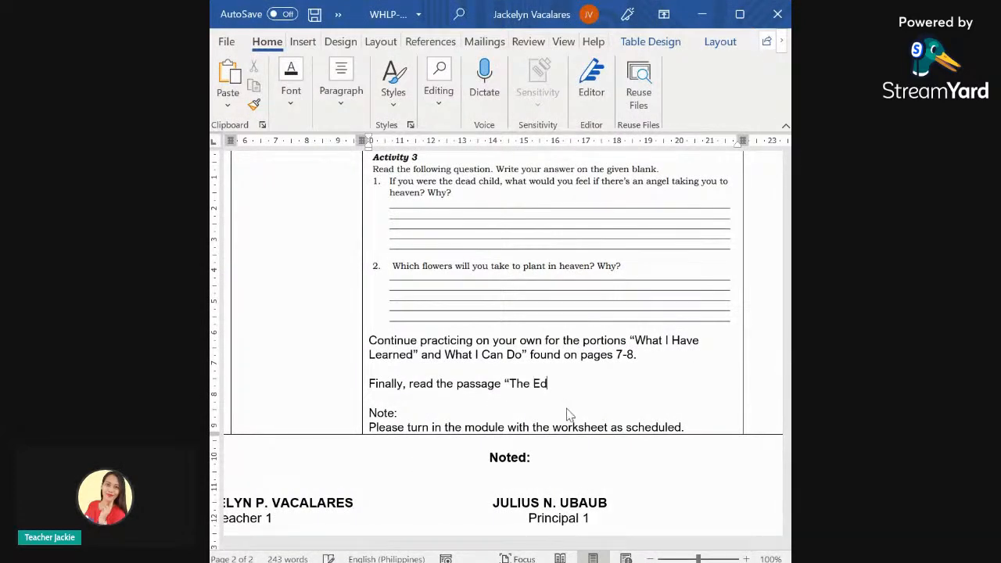
text(ucated )
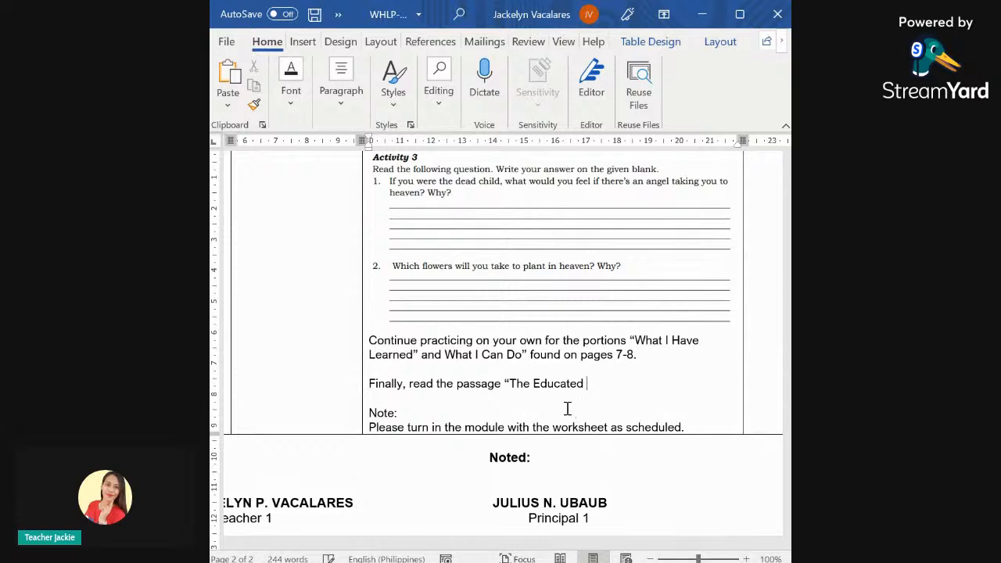
text(Man and the )
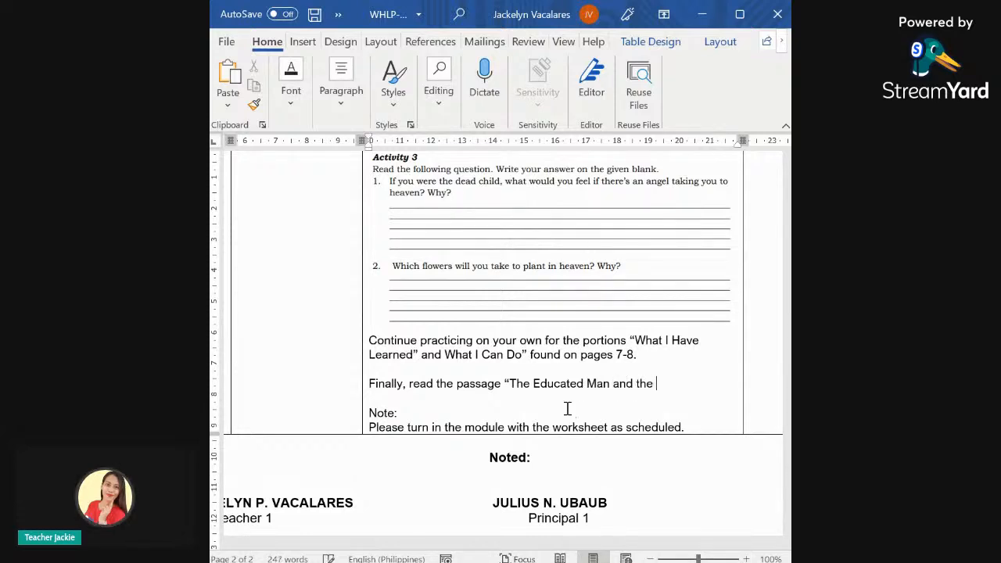
text(Peas)
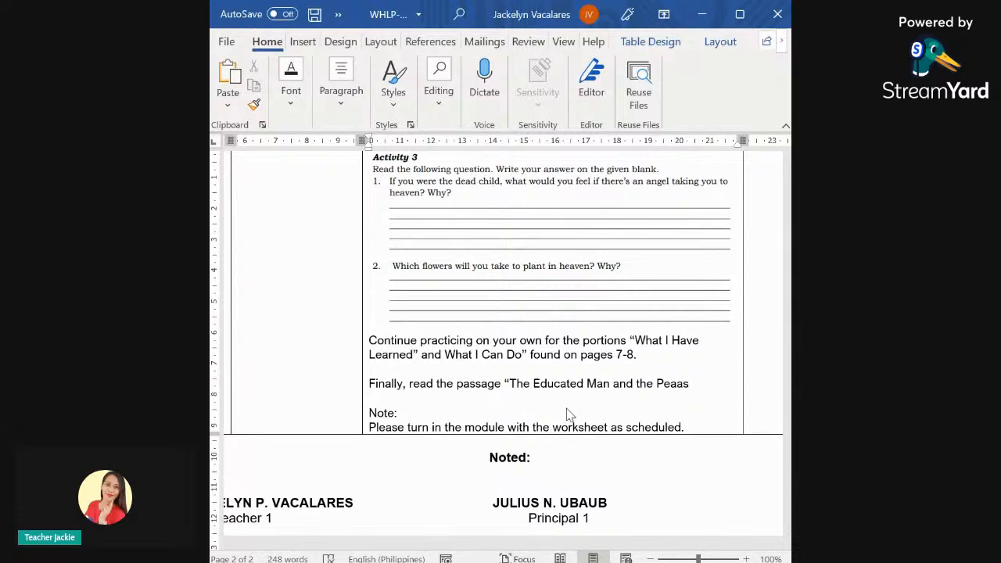
key(BackSpace)
key(BackSpace)
text(sant)
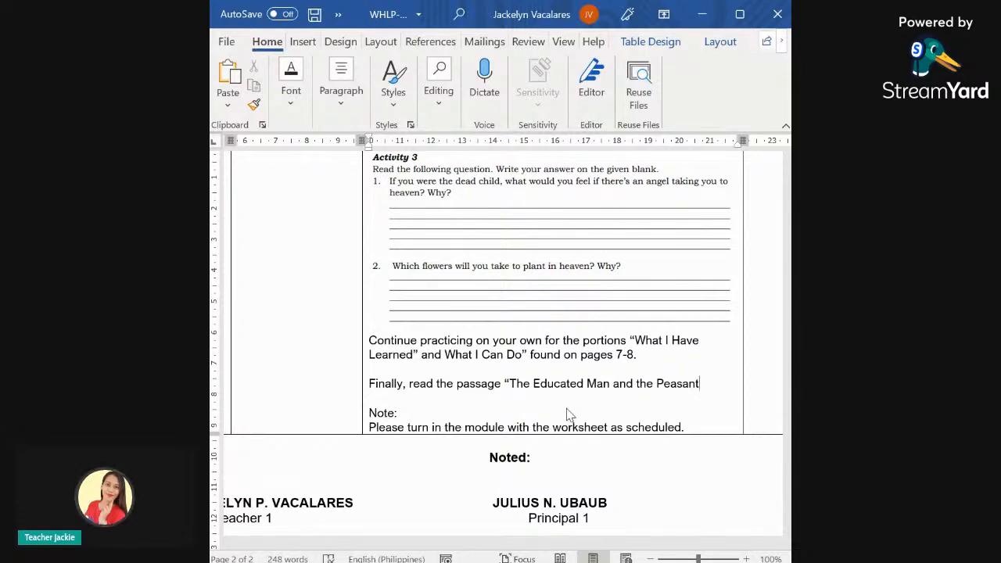
text(" )
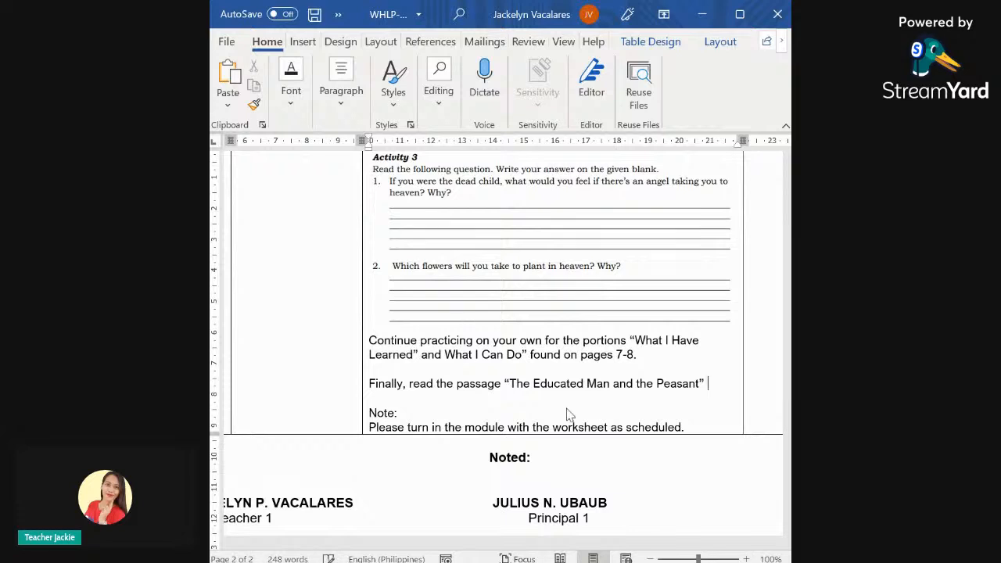
text(on)
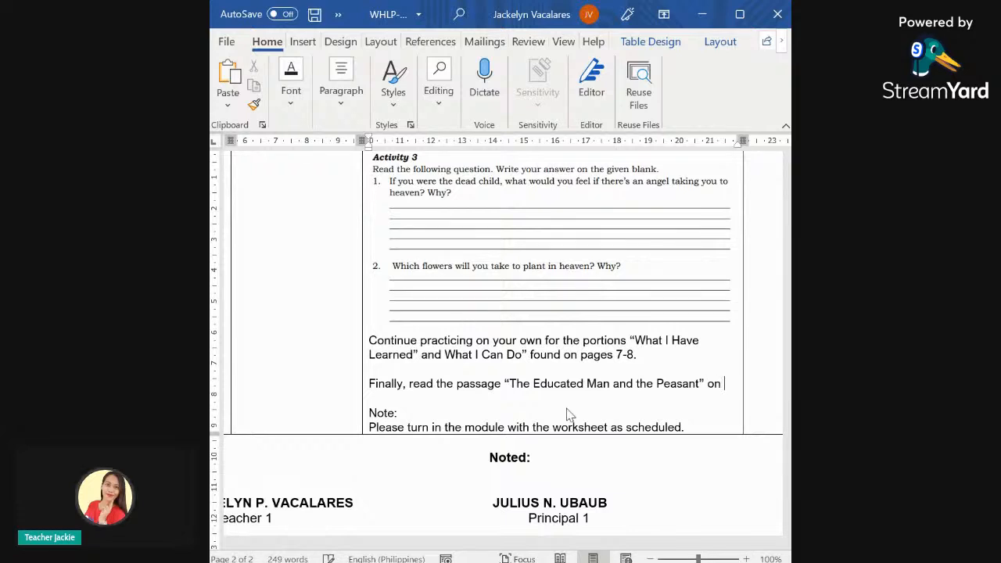
text( pages )
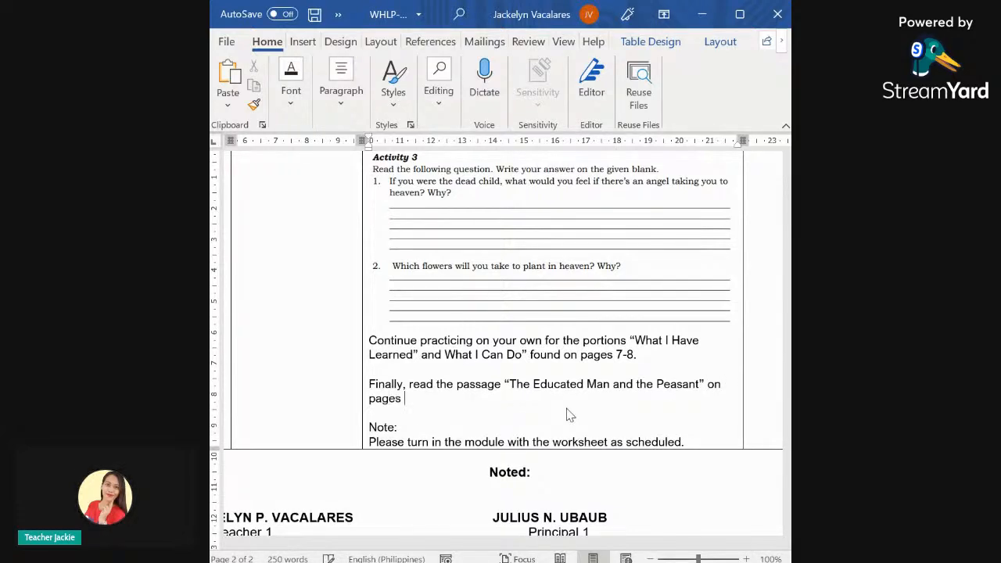
text(9-10 for Assessment.)
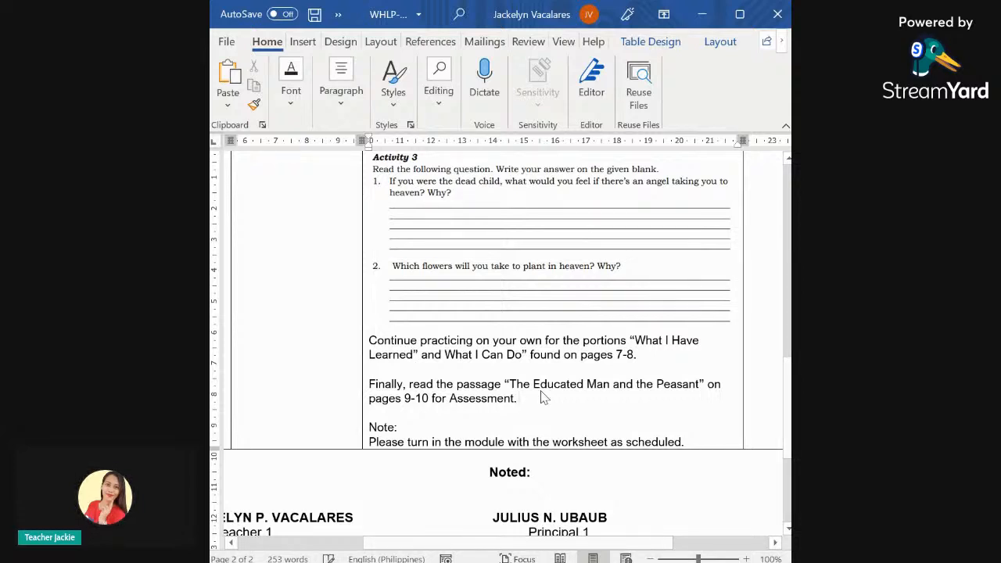
- Continue the final paragraph with the sentence "Answer the Assessment portion found in the worksheet."
text(Answer the )
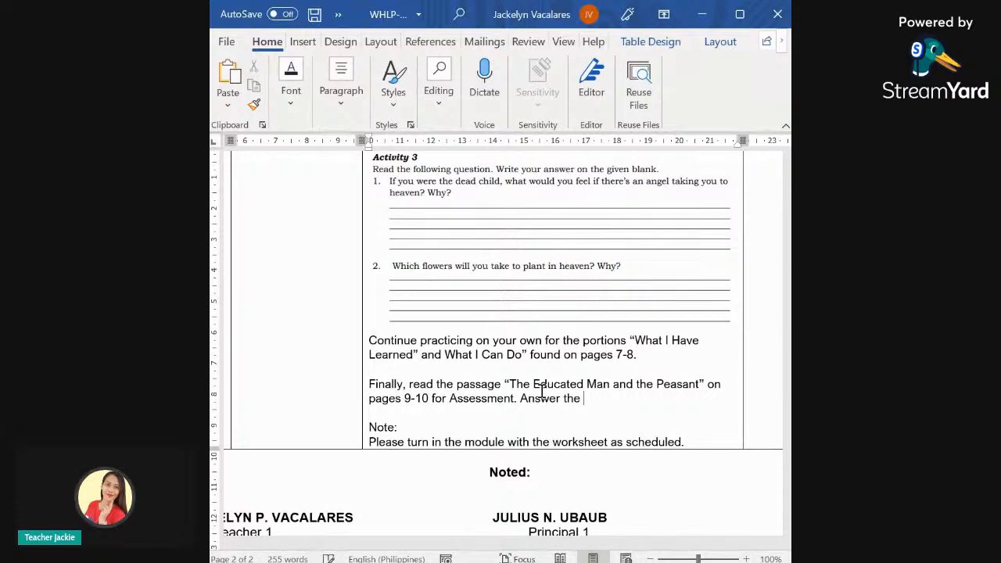
text(Assess)
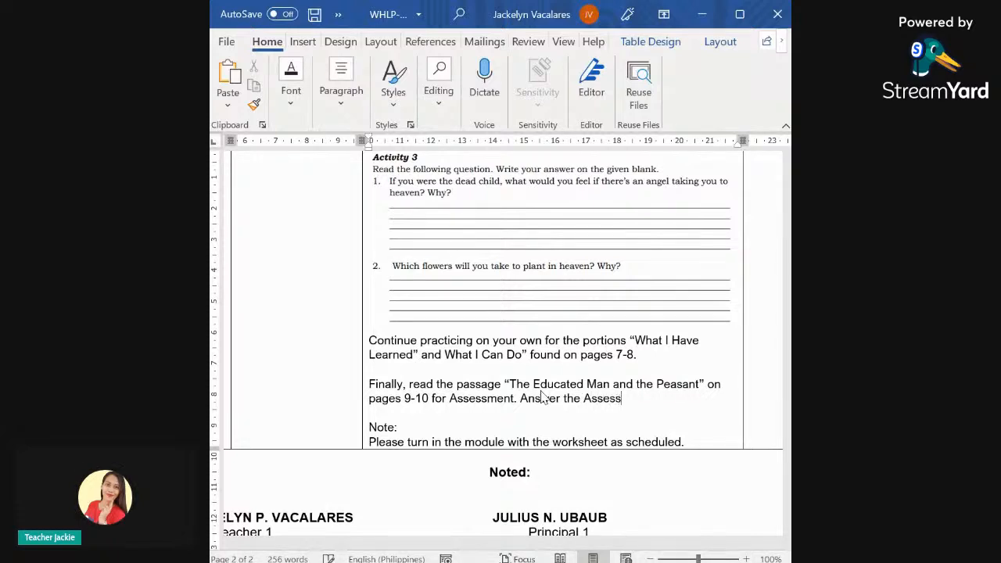
text(ment portion)
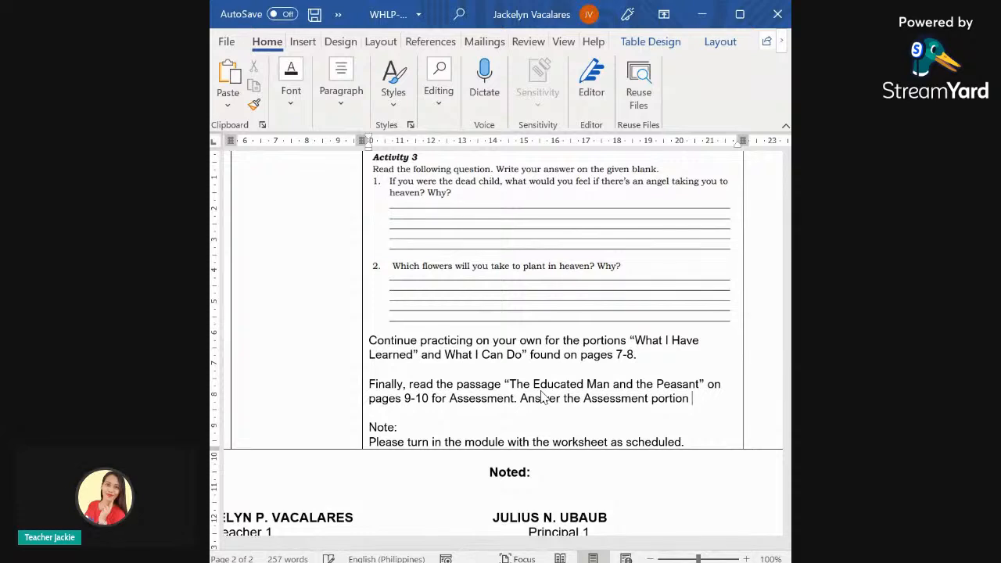
text( found i)
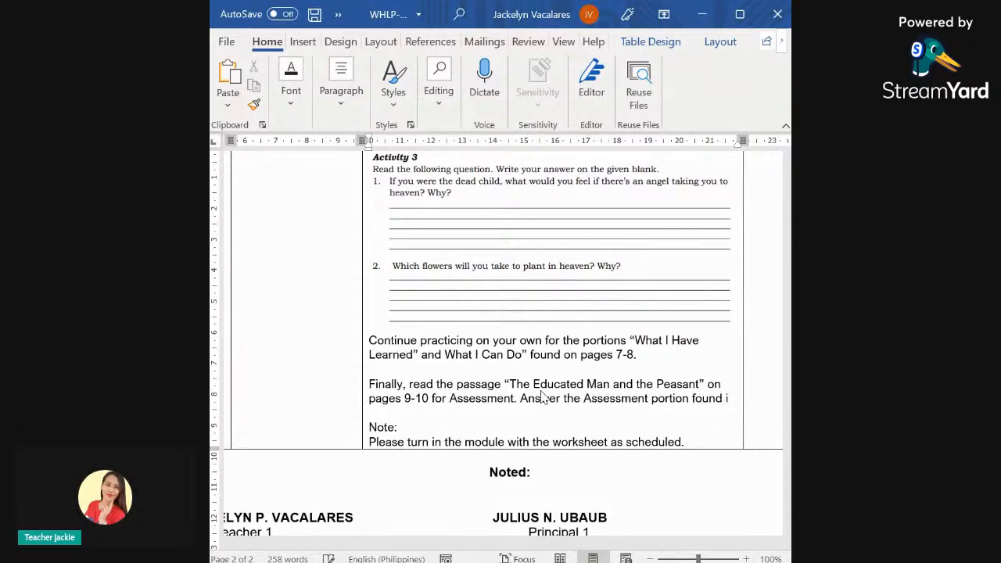
text(n the )
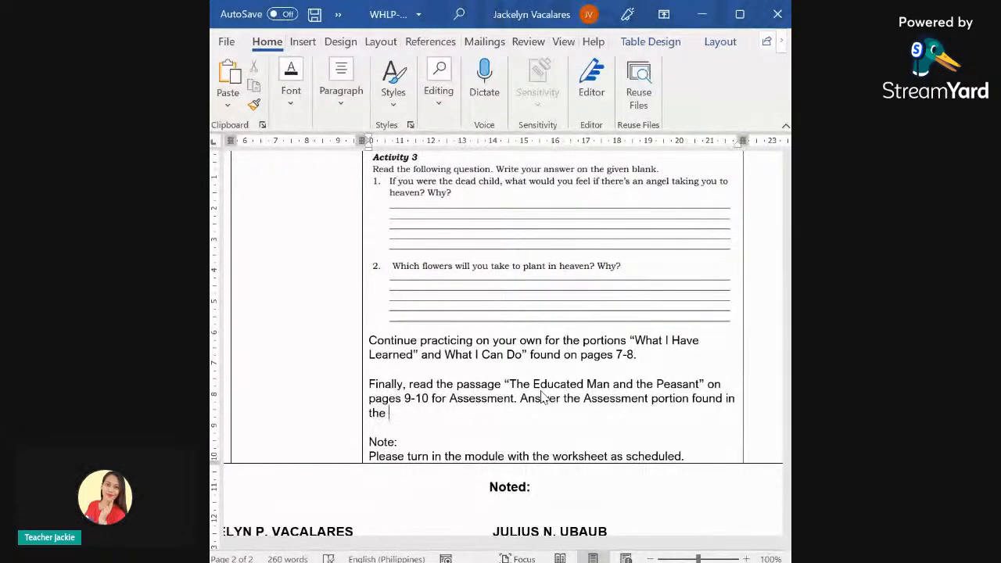
text(worksheet.)
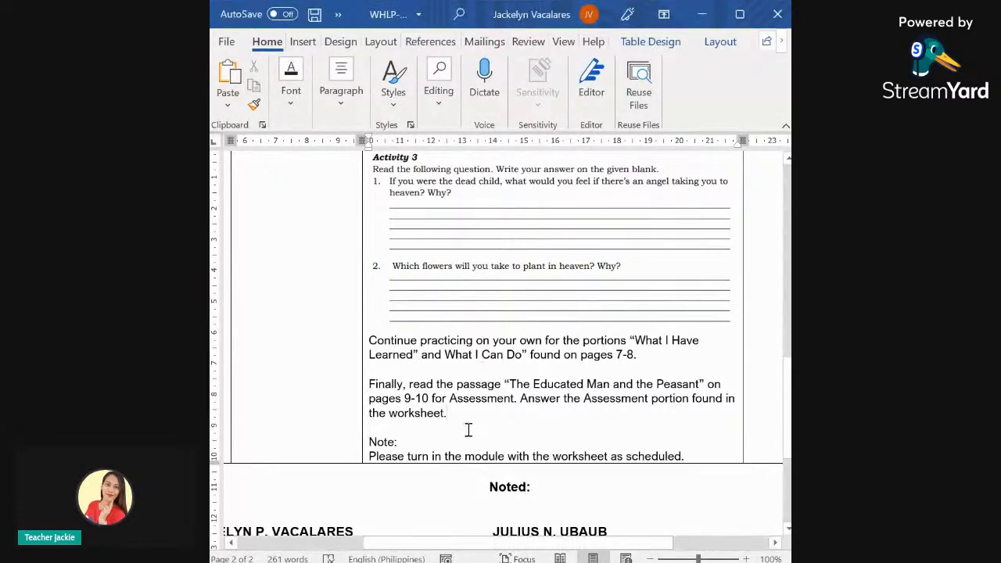
- End the final paragraph with the sentence "The rubrics is given to you on page 10."
text(The)
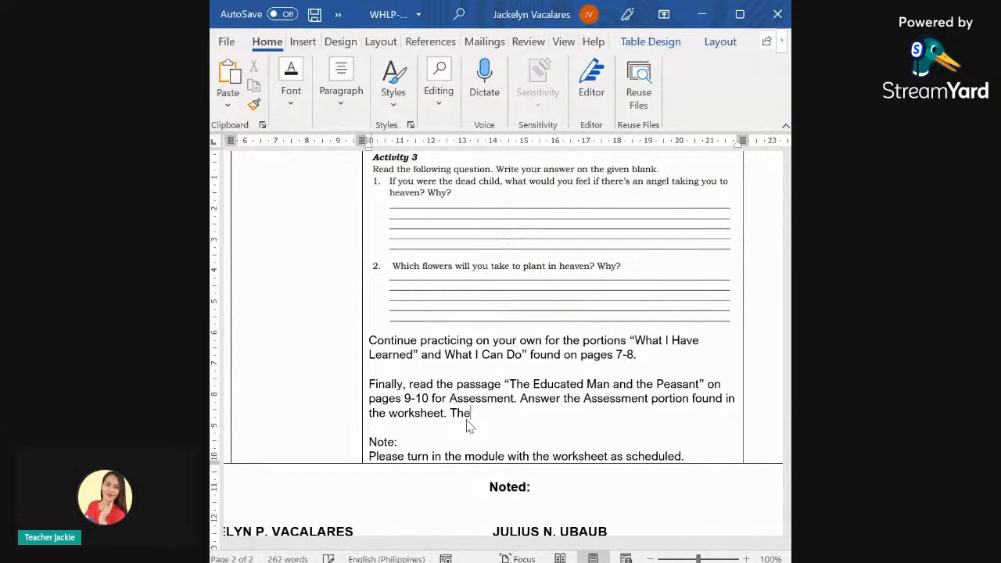
text( rub)
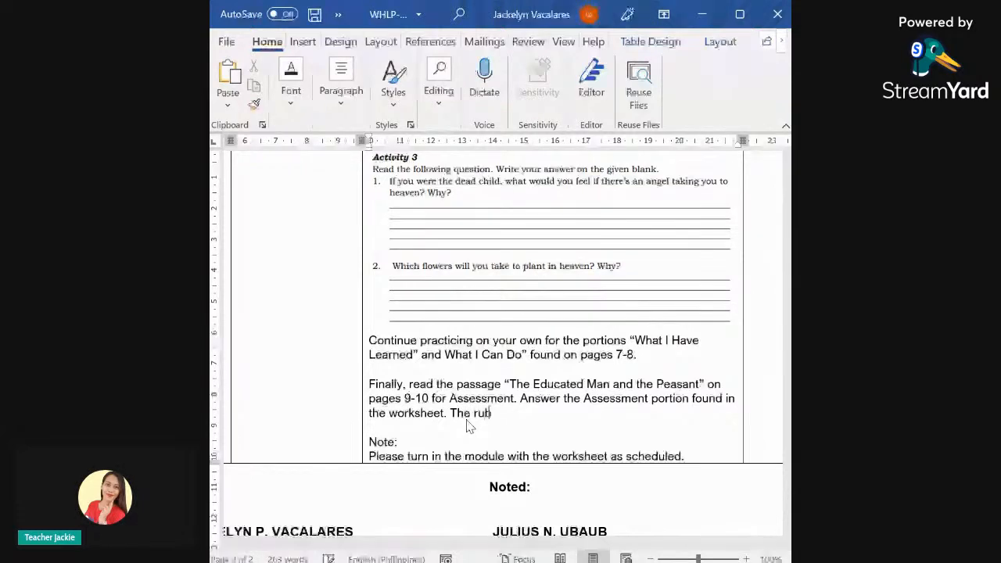
text(rics )
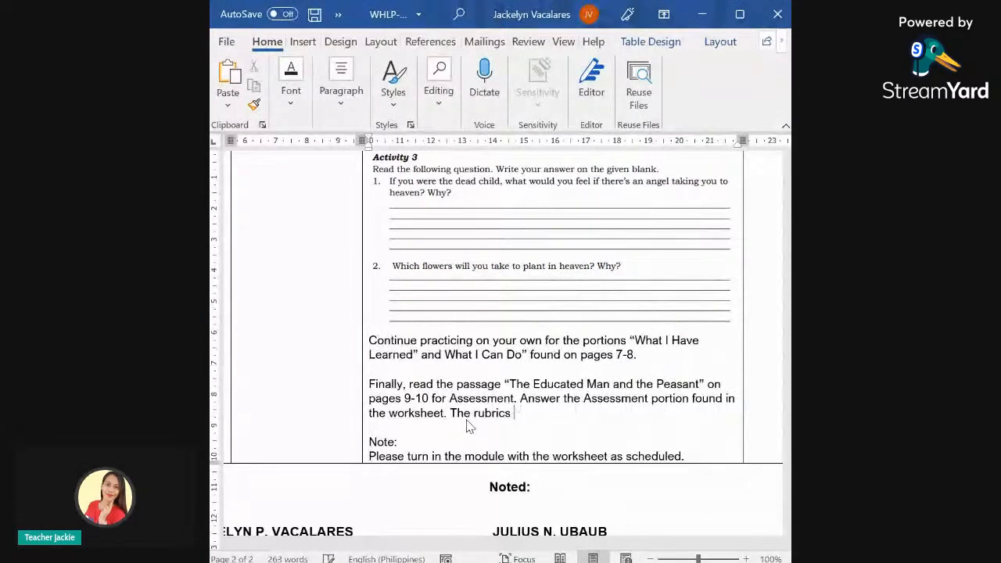
text(is giv)
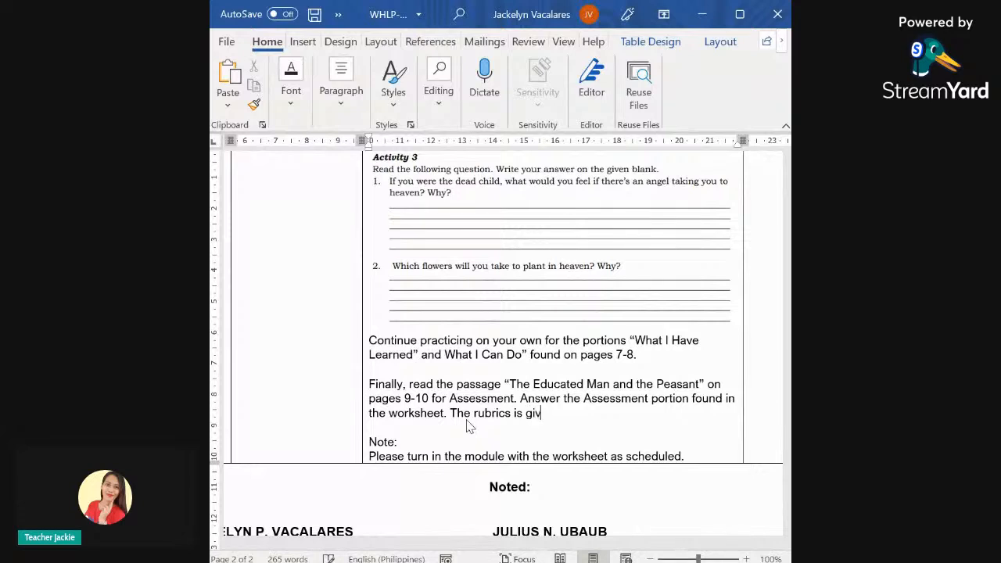
text(en to yu)
text(u on page)
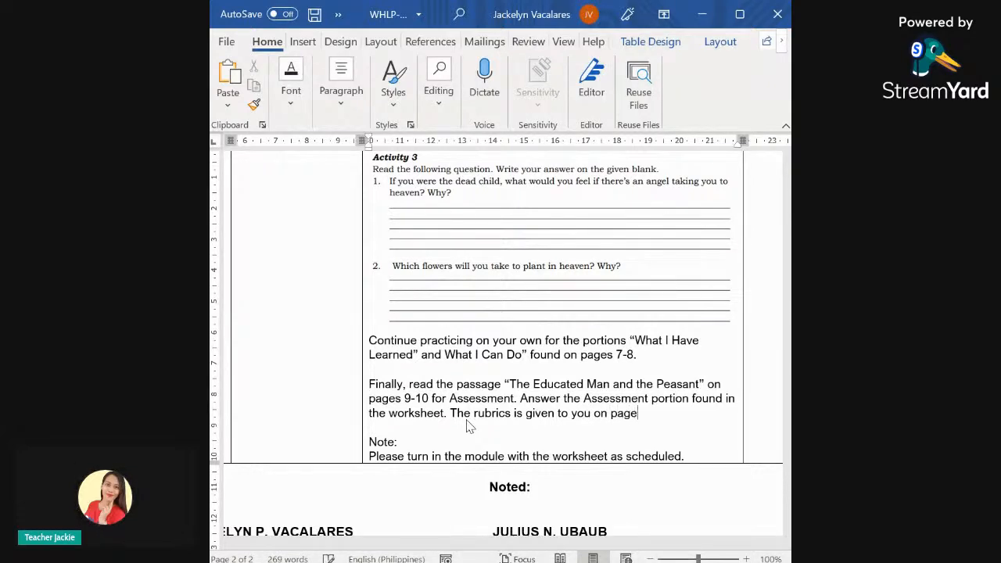
text( 10.)
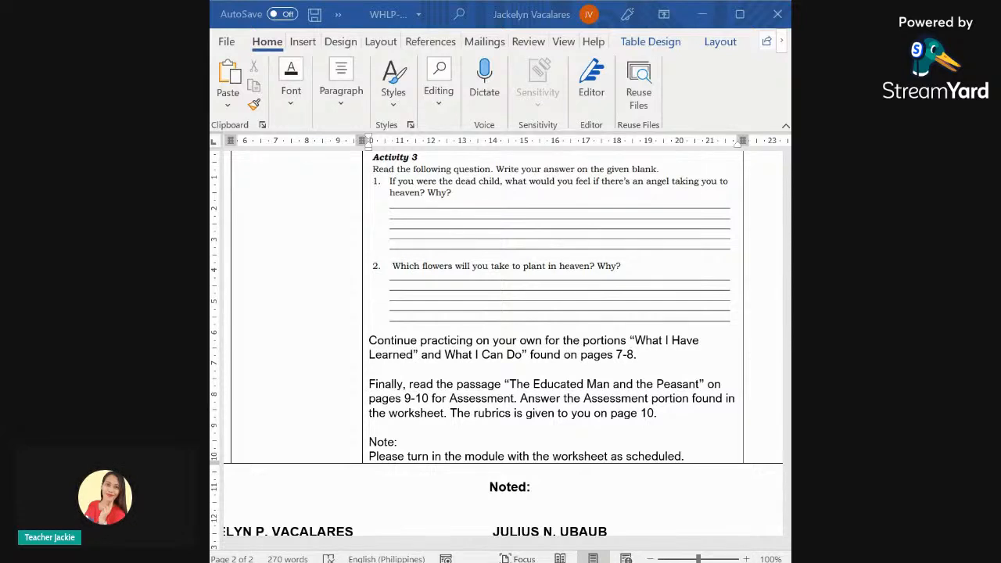
- Select the video thumbnail in the Mode of Delivery column and open the file chooser for changing the picture from a file
scroll(505, 297, down, 2)
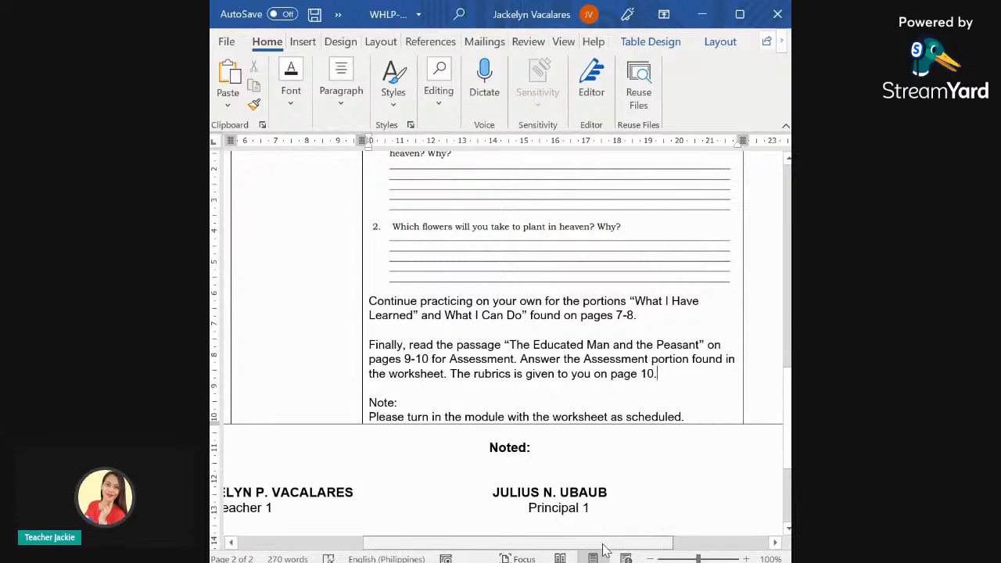
drag(618, 542, 721, 542)
scroll(699, 317, up, 7)
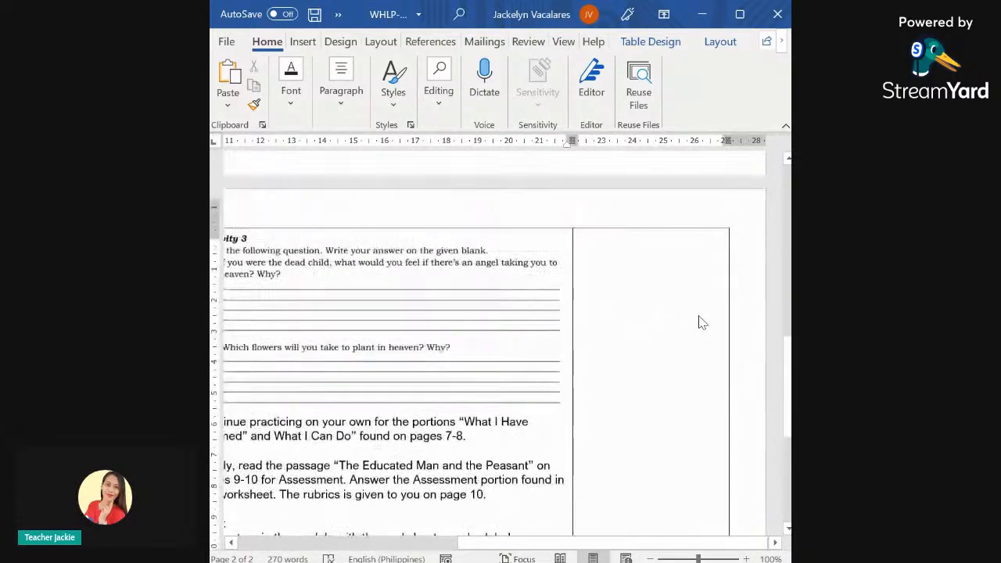
scroll(699, 310, up, 3)
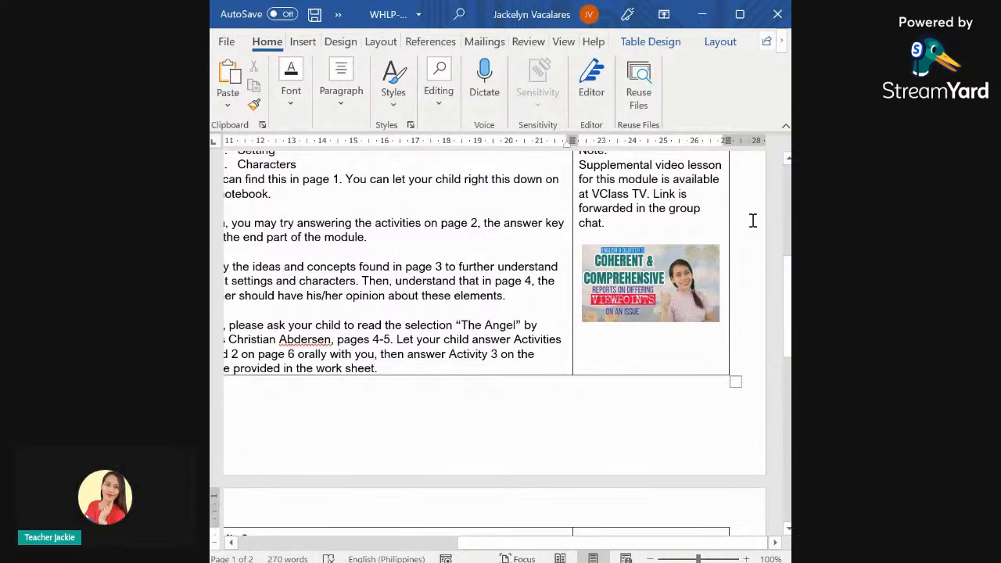
scroll(738, 210, up, 1)
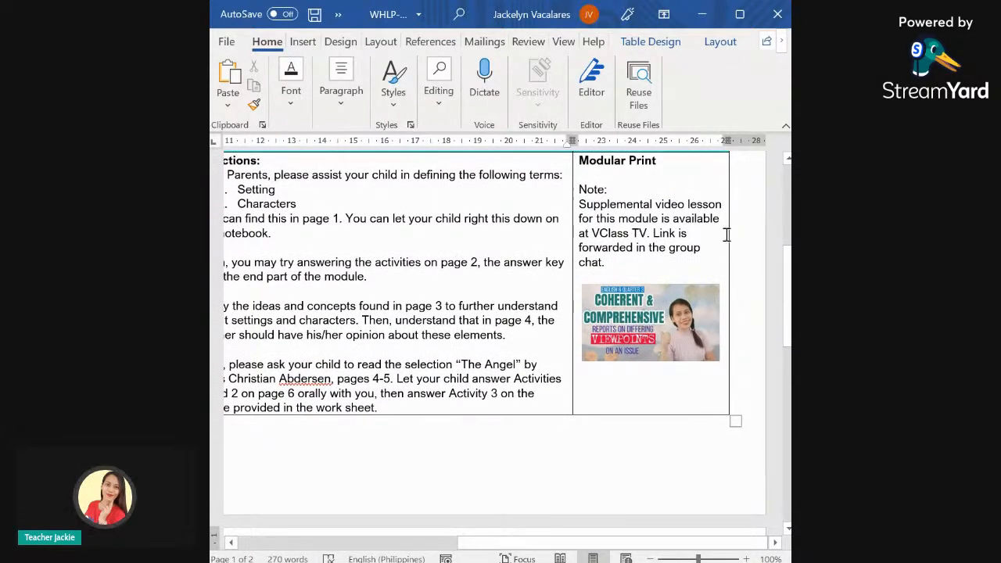
scroll(738, 248, up, 1)
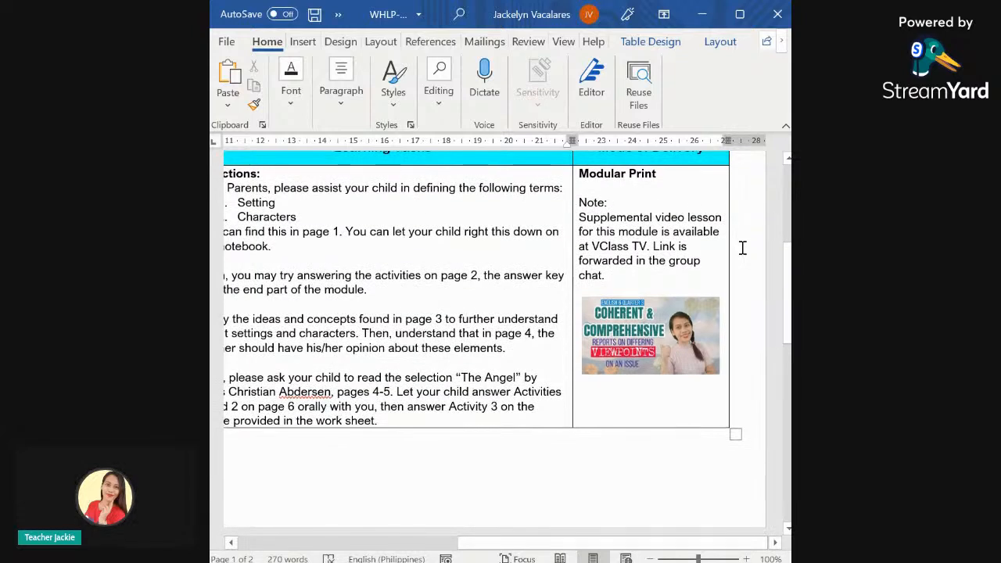
click(647, 344)
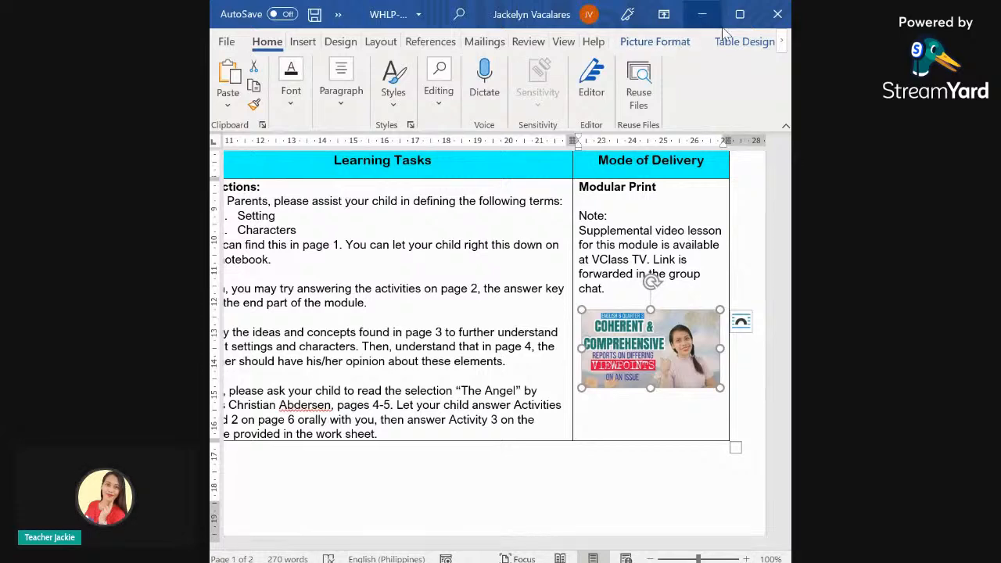
click(665, 46)
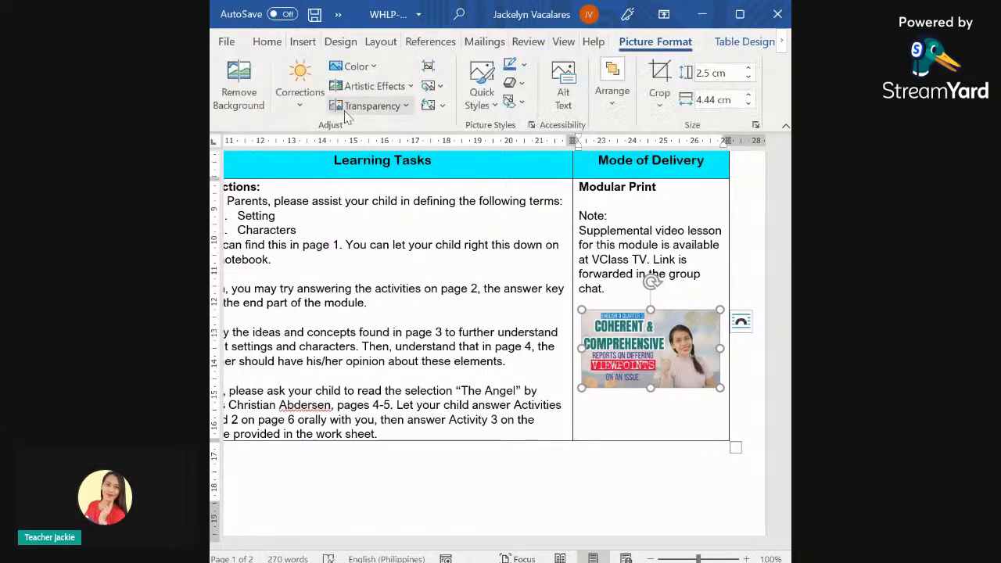
click(442, 87)
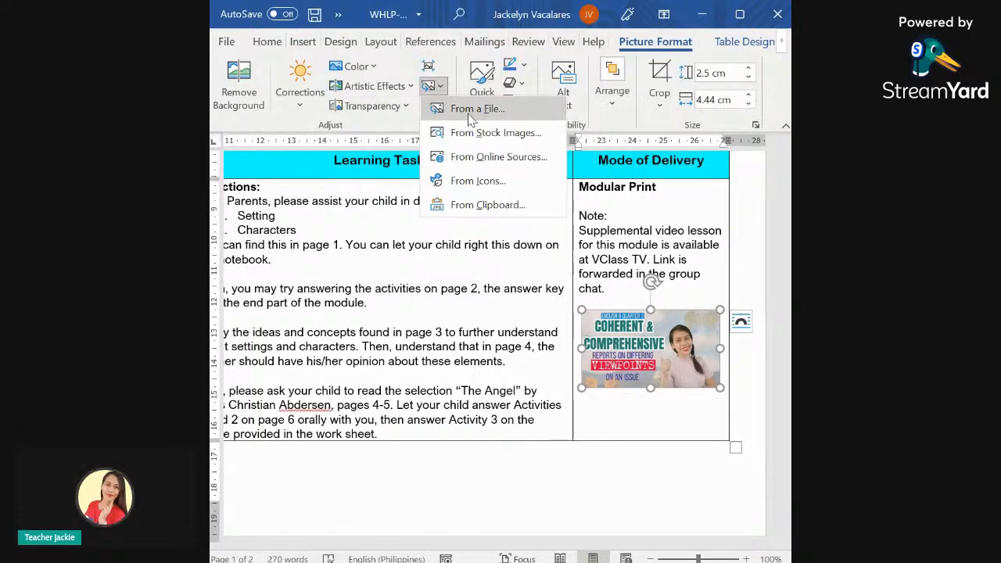
click(471, 115)
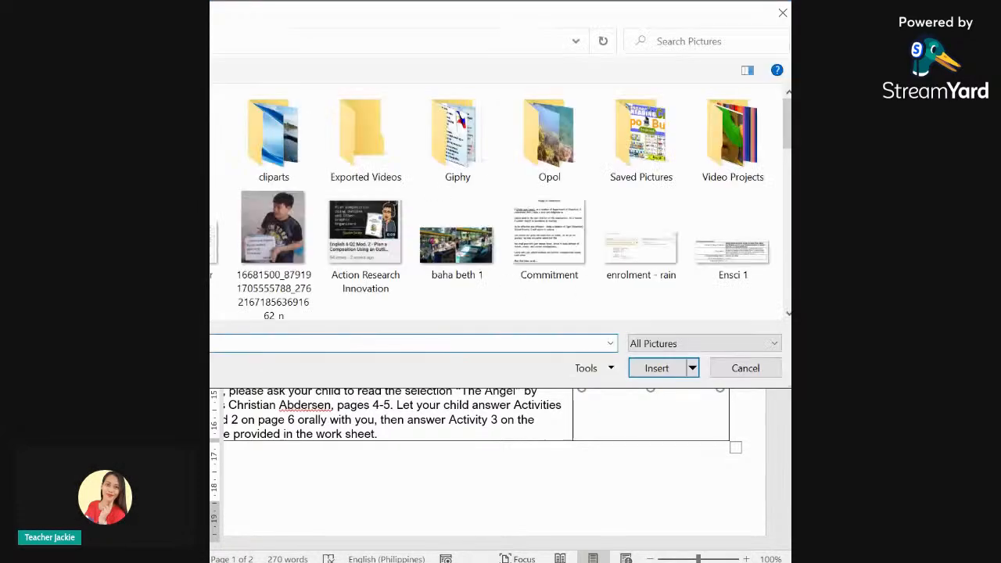
- Replace the thumbnail with the "Evaluate Narratives" picture from the Desktop's Personal folder, under Video Presentations 2020 > Thumbnail, and deselect it
click(211, 105)
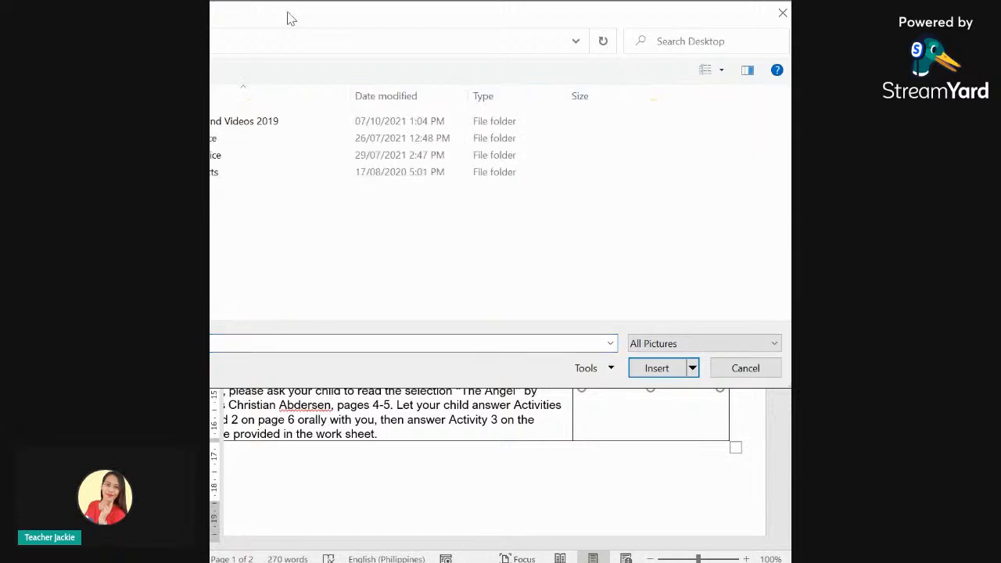
scroll(230, 205, down, 1)
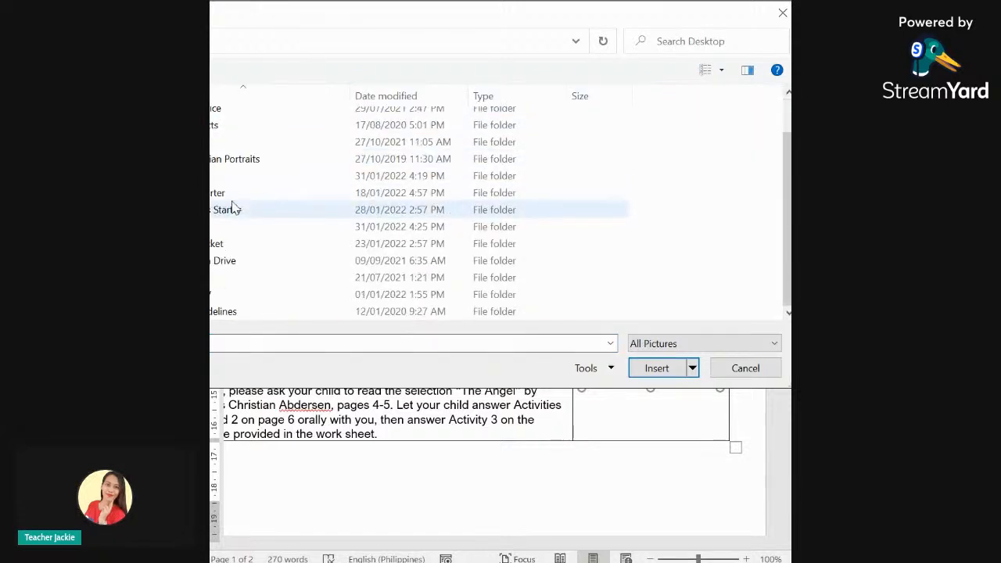
click(229, 230)
double_click(227, 229)
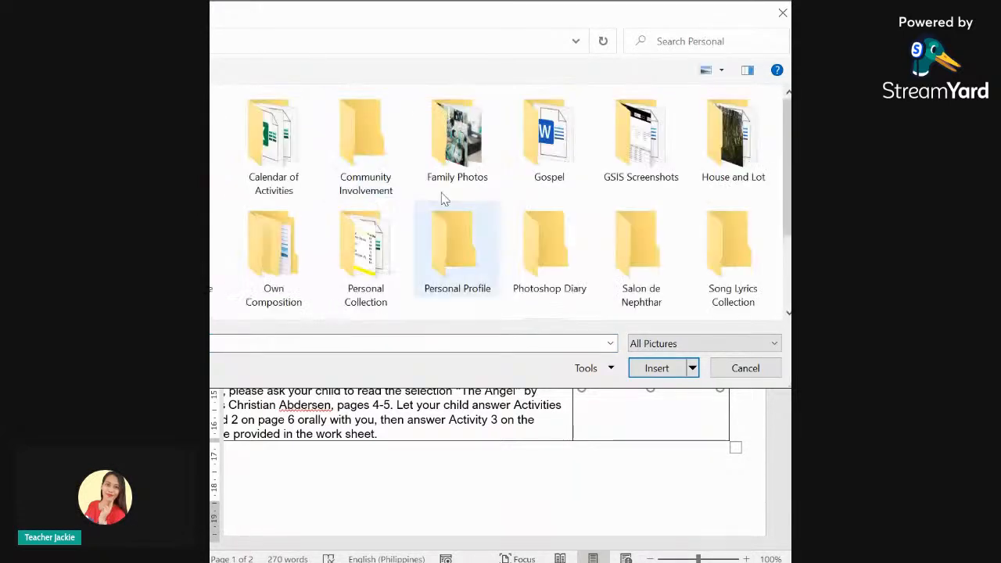
scroll(488, 209, down, 1)
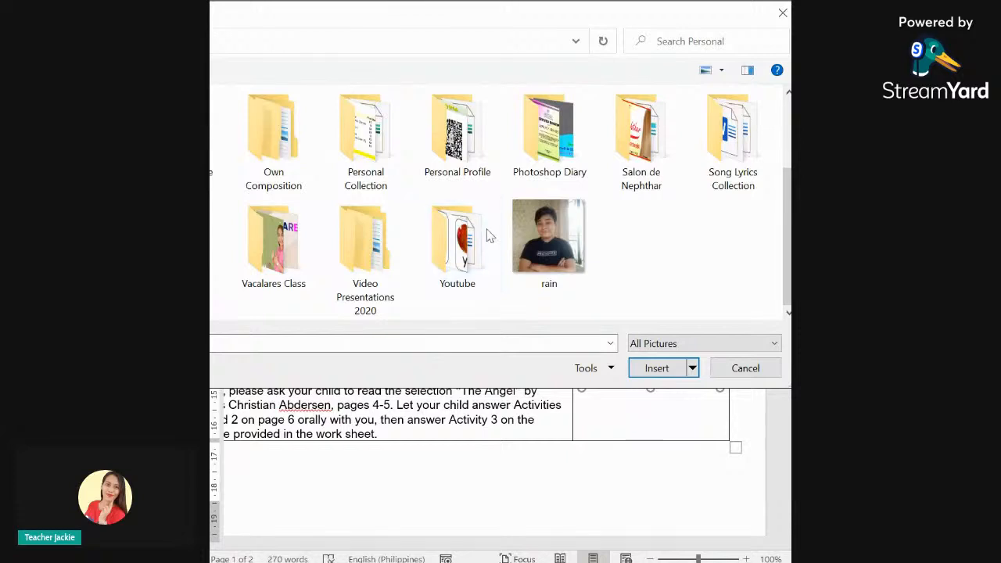
double_click(389, 261)
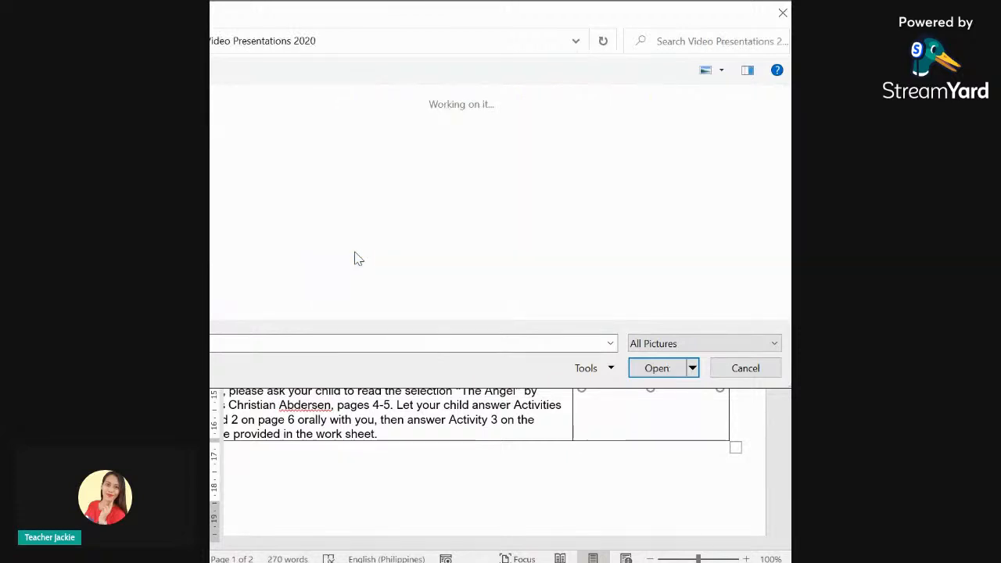
double_click(374, 159)
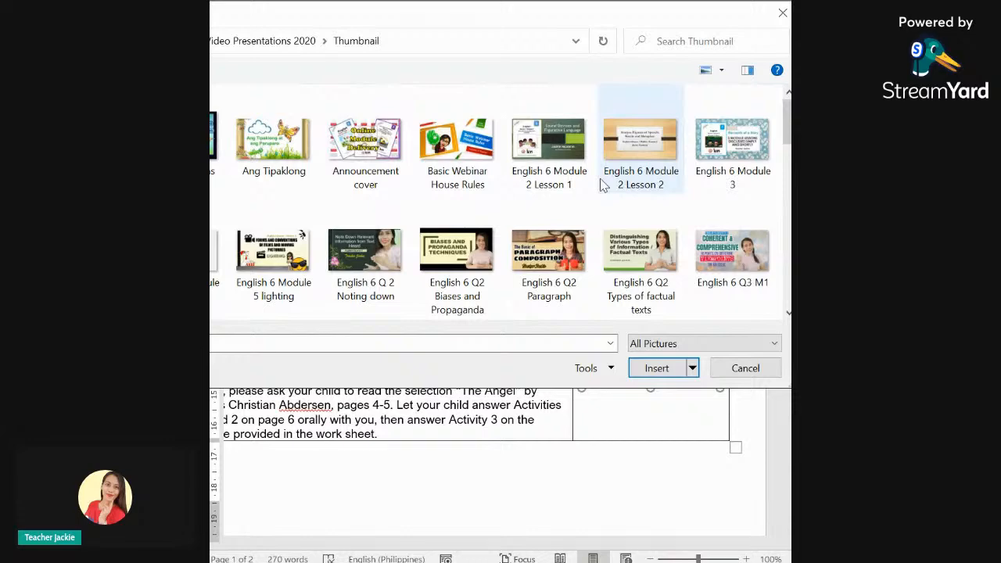
scroll(602, 186, down, 1)
double_click(213, 255)
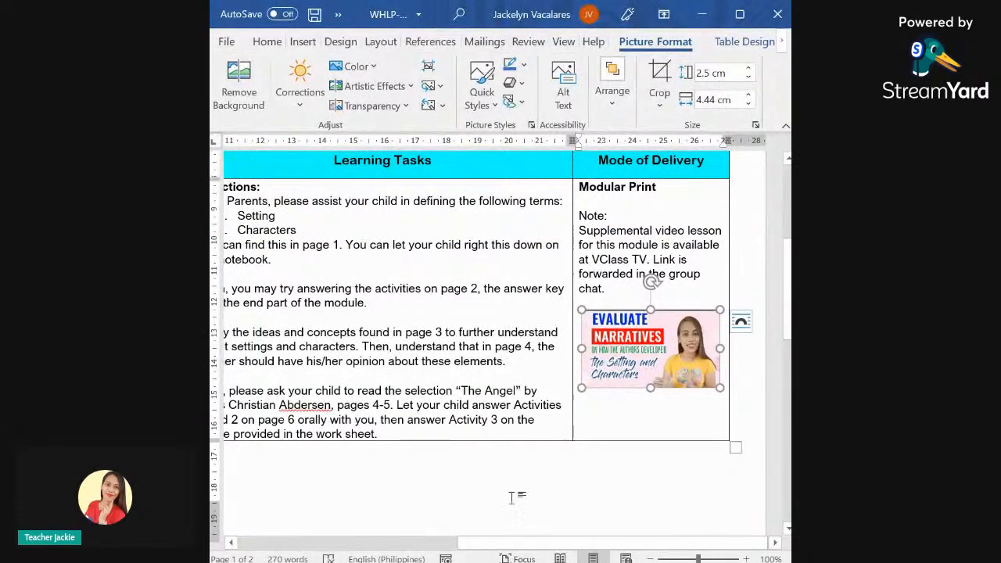
click(538, 488)
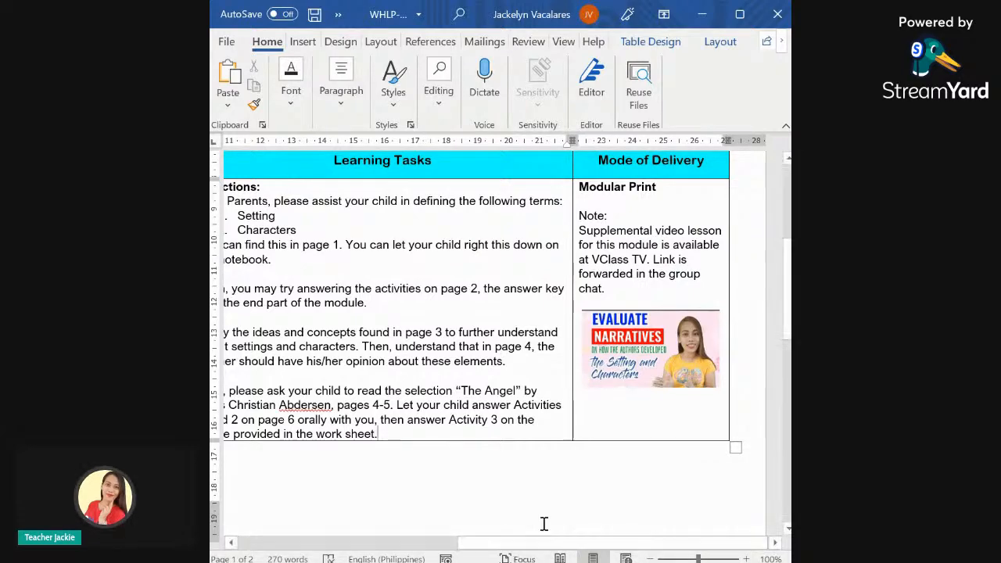
- Maximize the document window and review the plan's heading, Learning Tasks directions and Mode of Delivery column
click(740, 16)
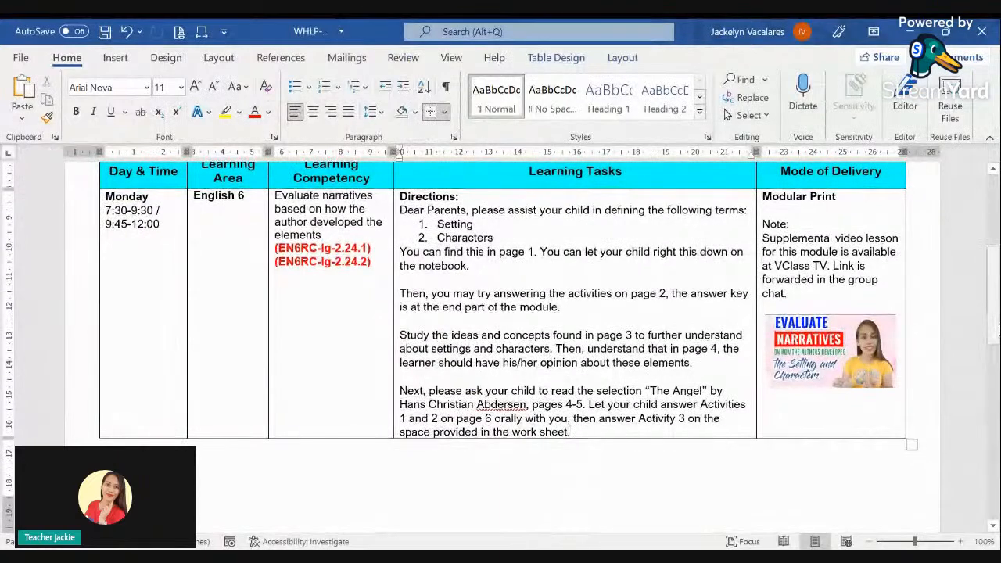
scroll(997, 317, up, 2)
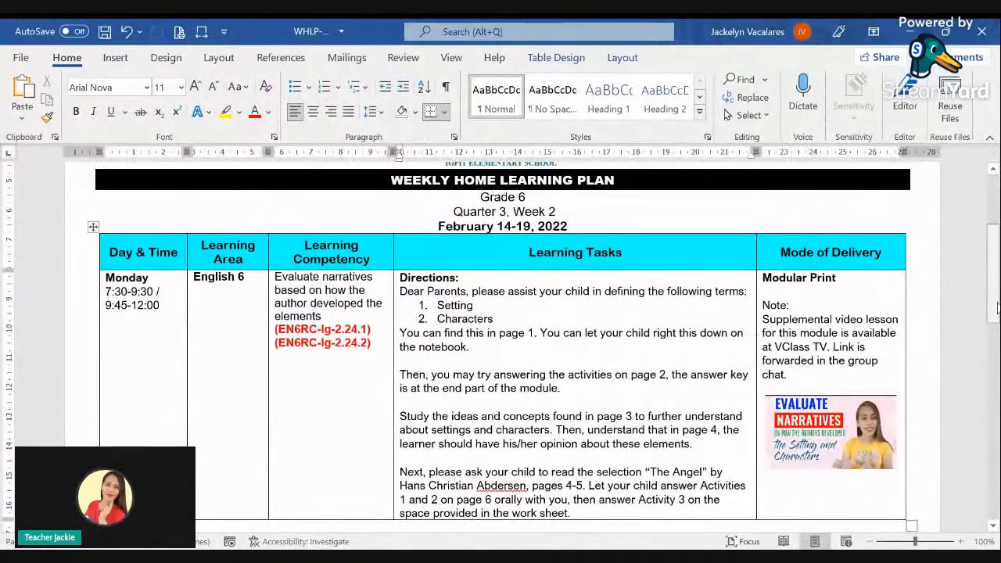
scroll(997, 307, up, 1)
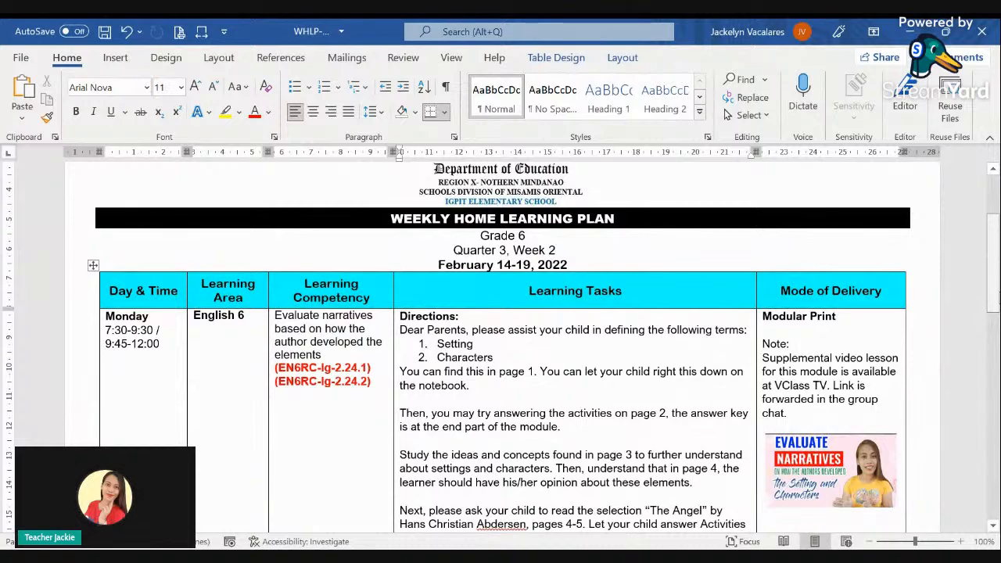
scroll(997, 305, up, 2)
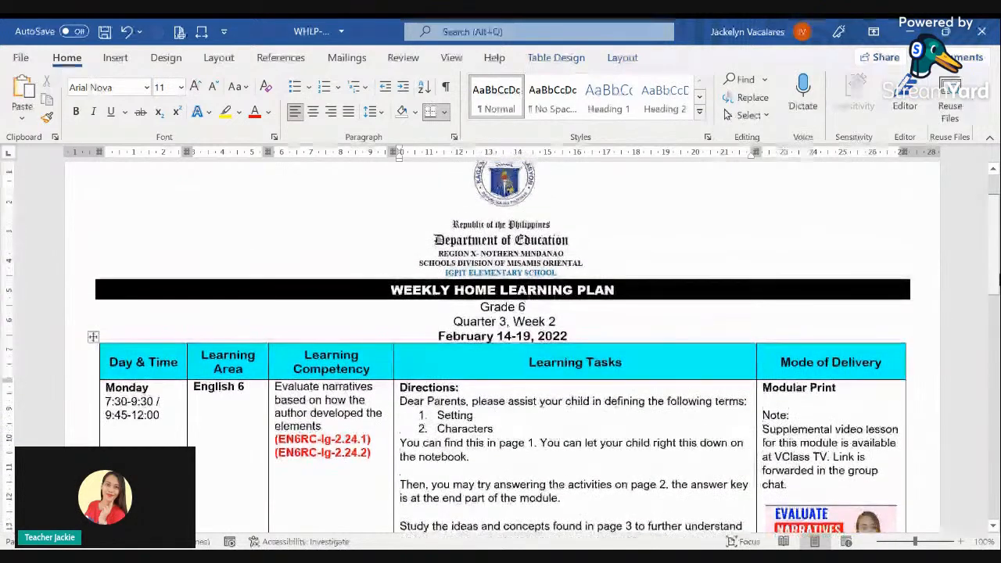
scroll(998, 274, down, 1)
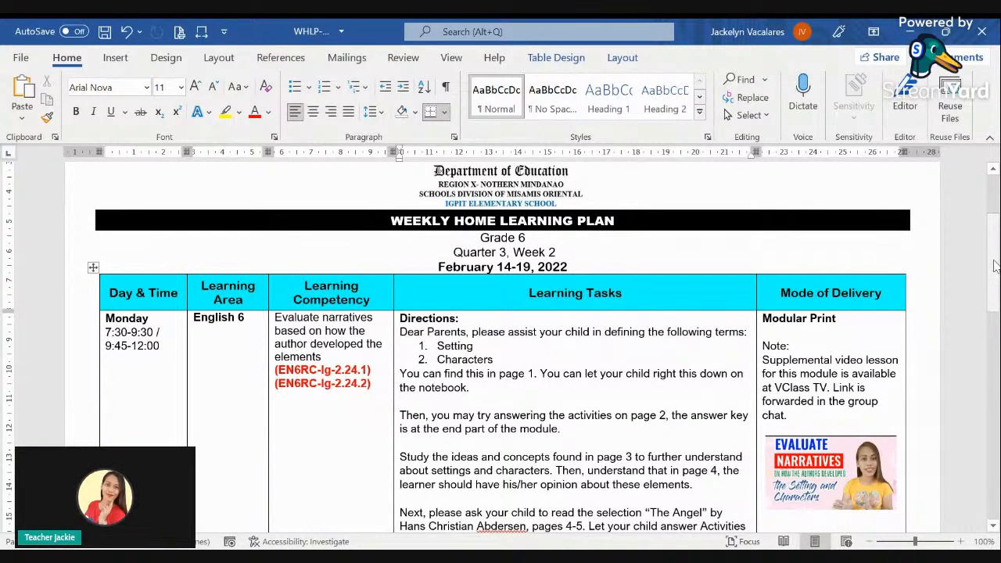
drag(996, 261, 999, 324)
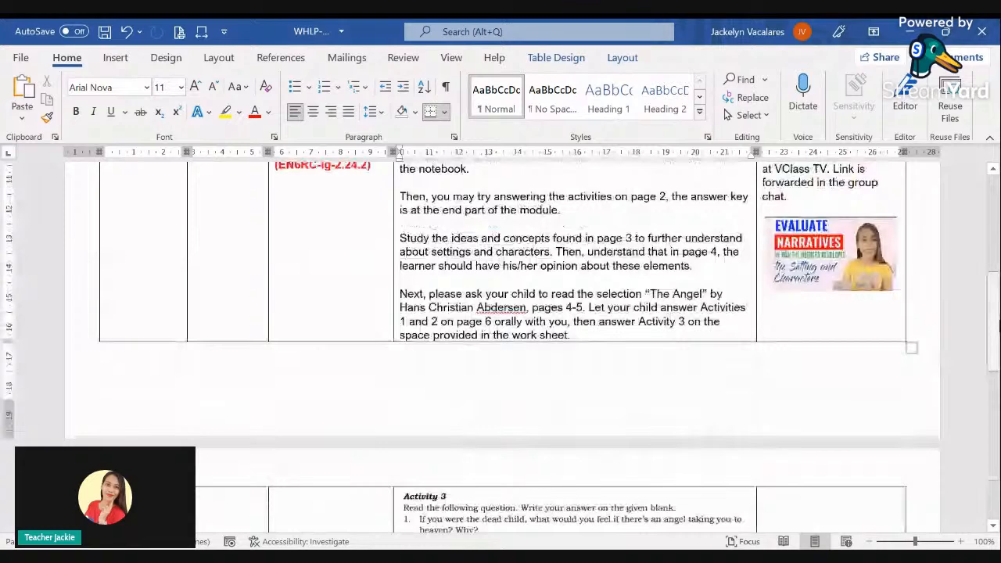
drag(999, 325, 999, 231)
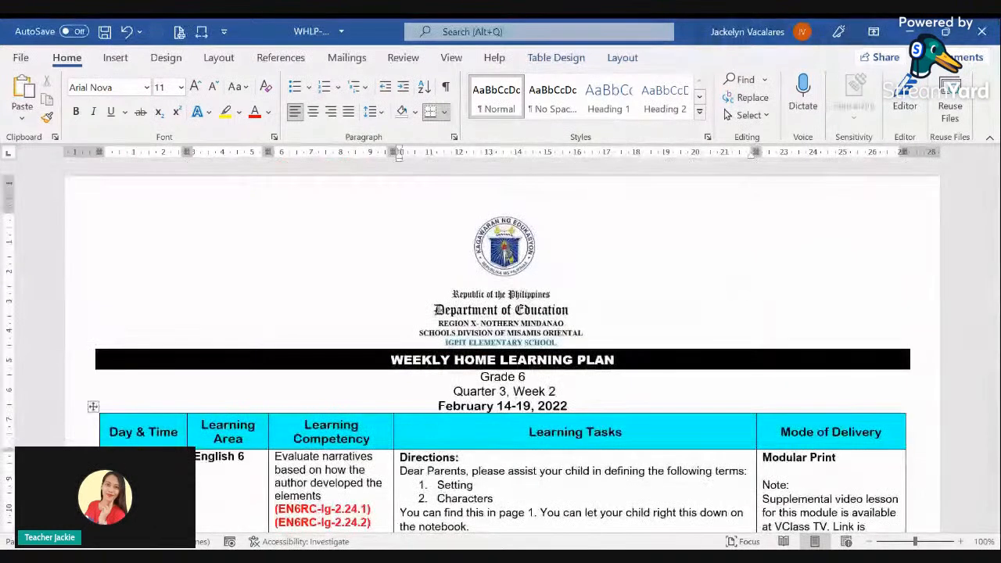